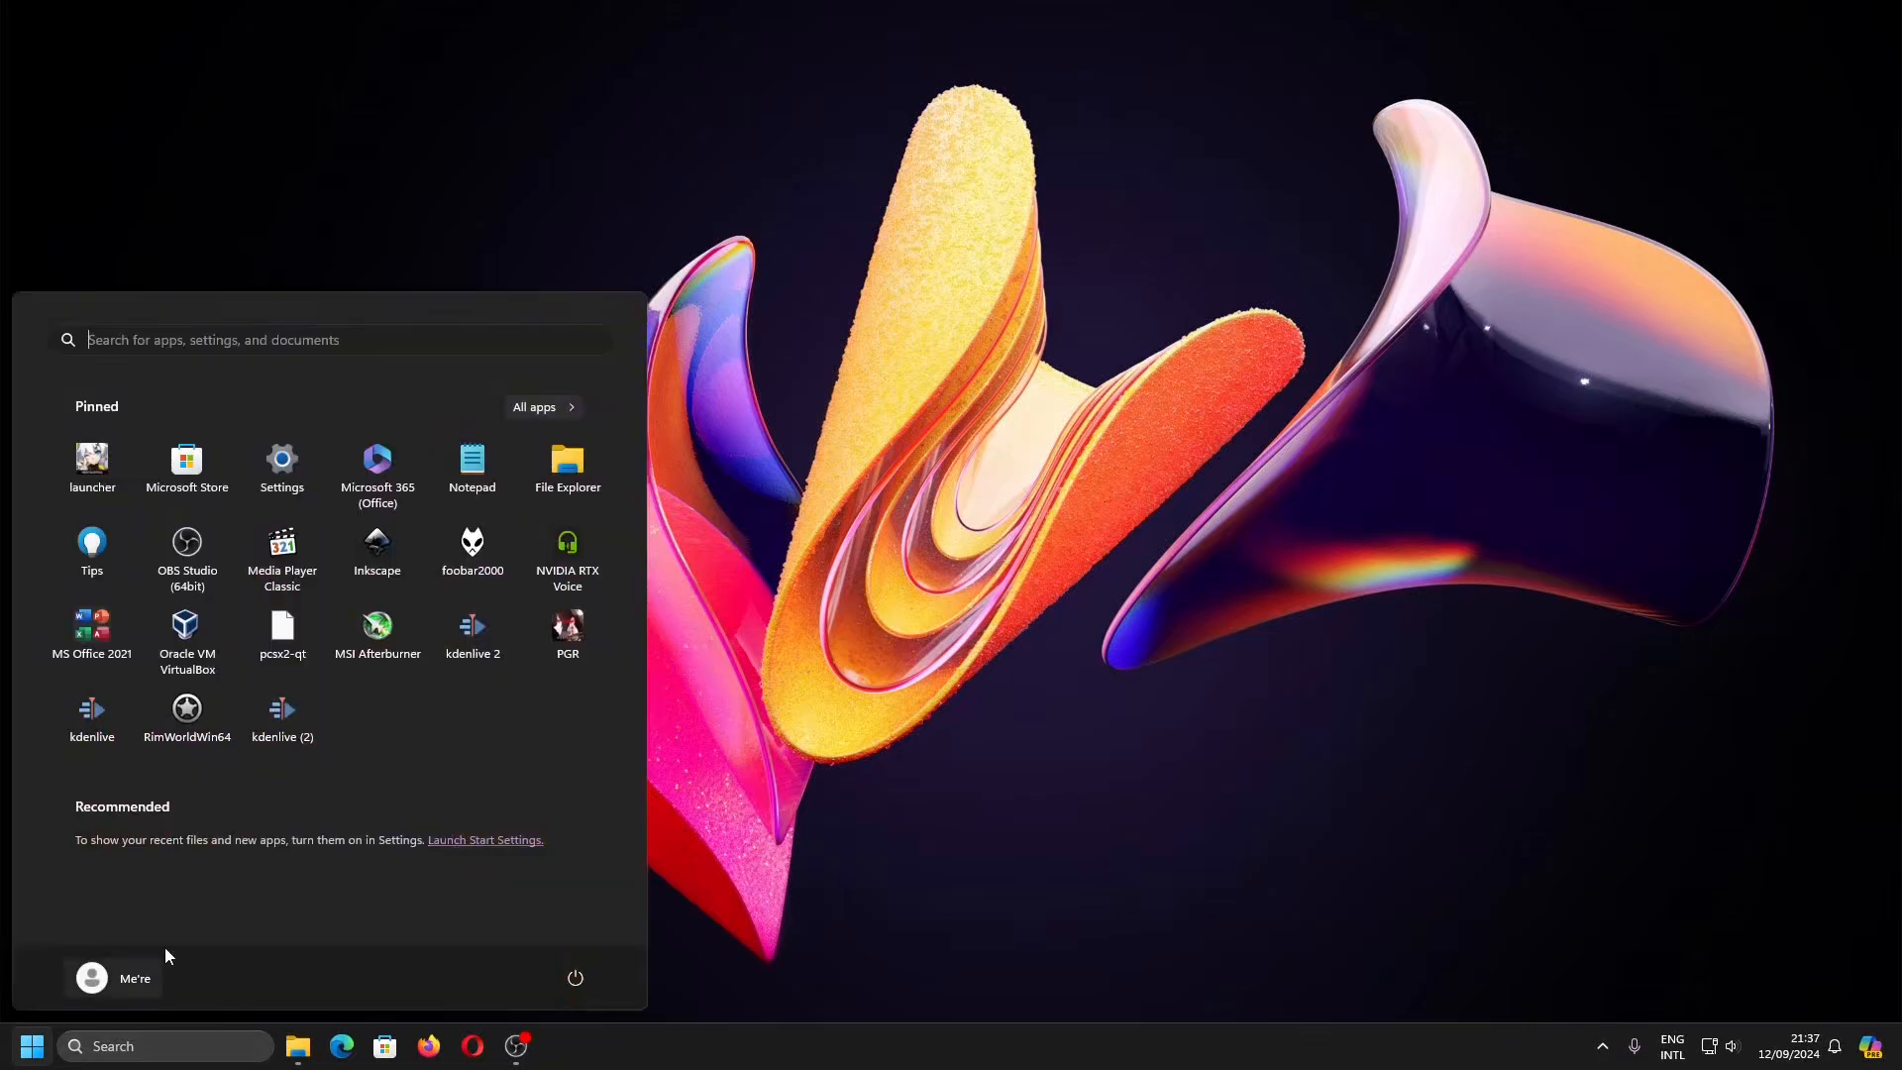
- Check for updates from Media Player Classic and download the K-Lite Codec Pack 18.5.5 update from Server 1
click(270, 588)
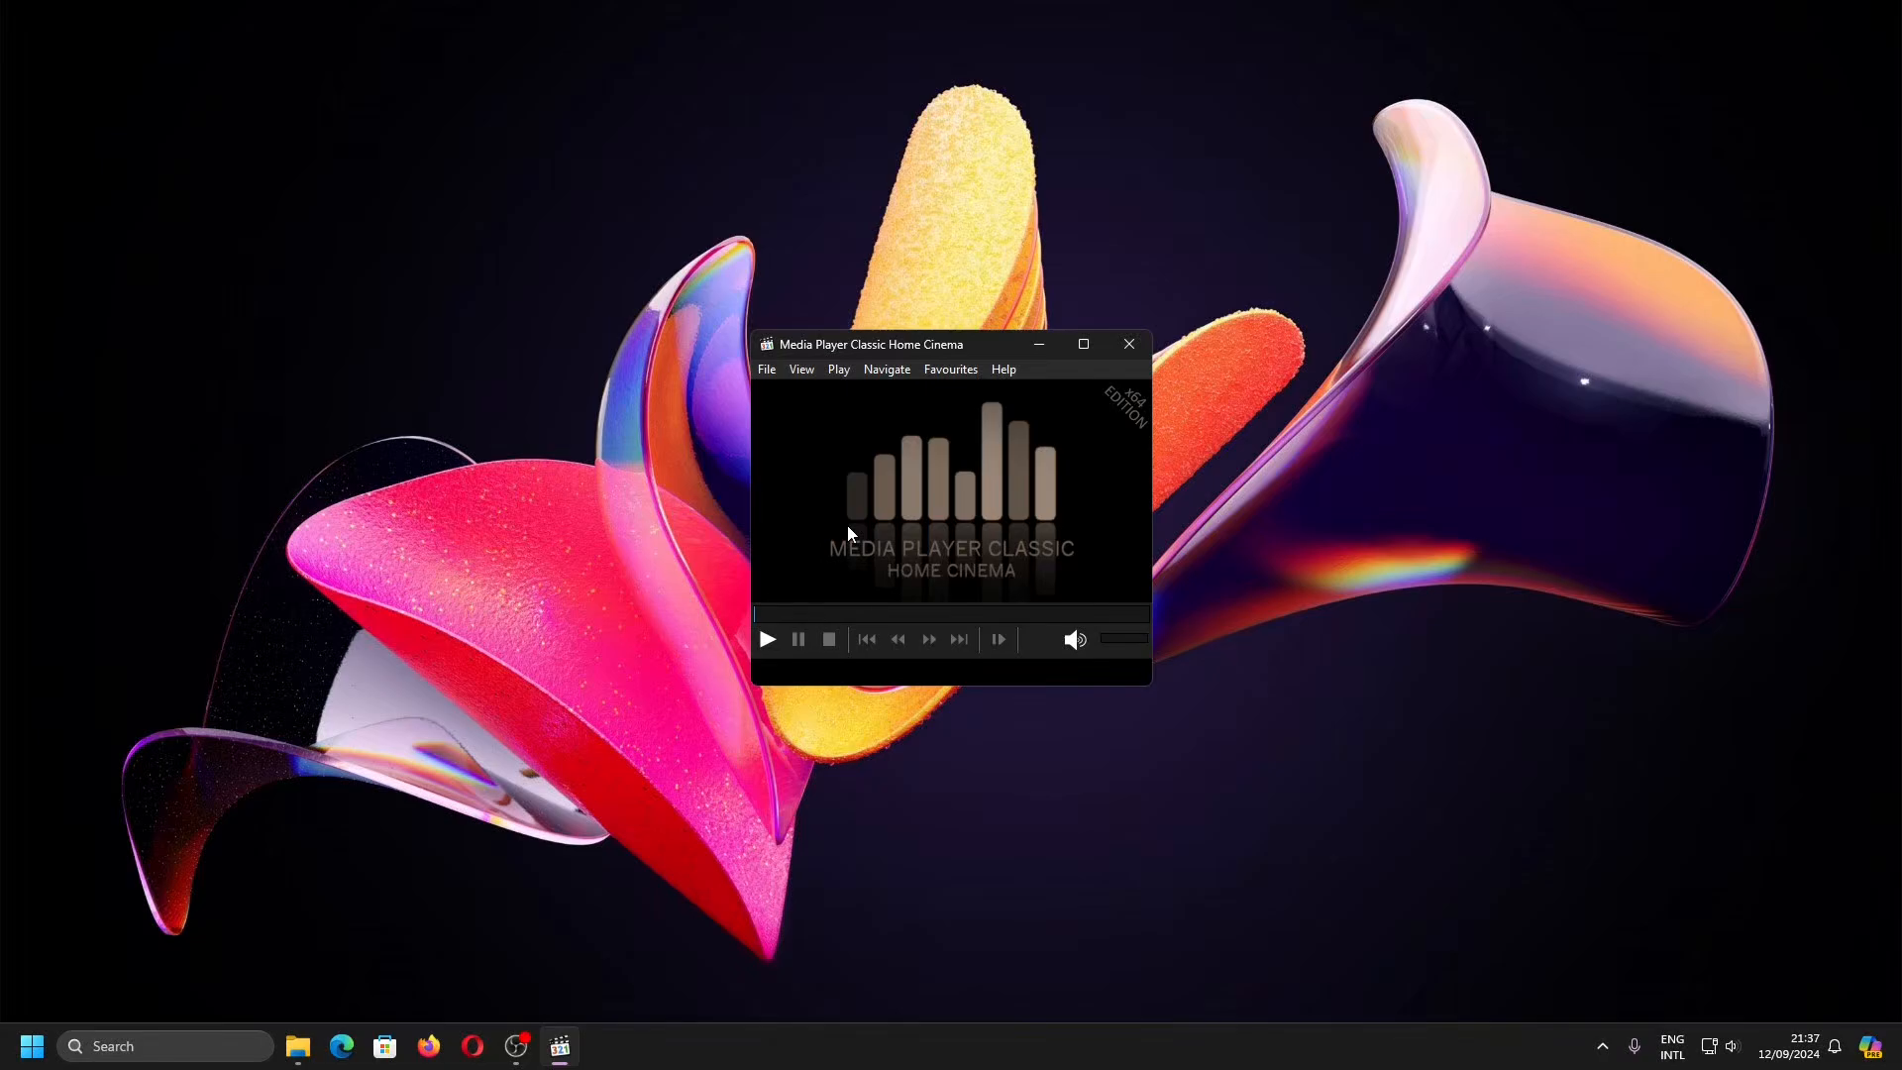
click(1004, 372)
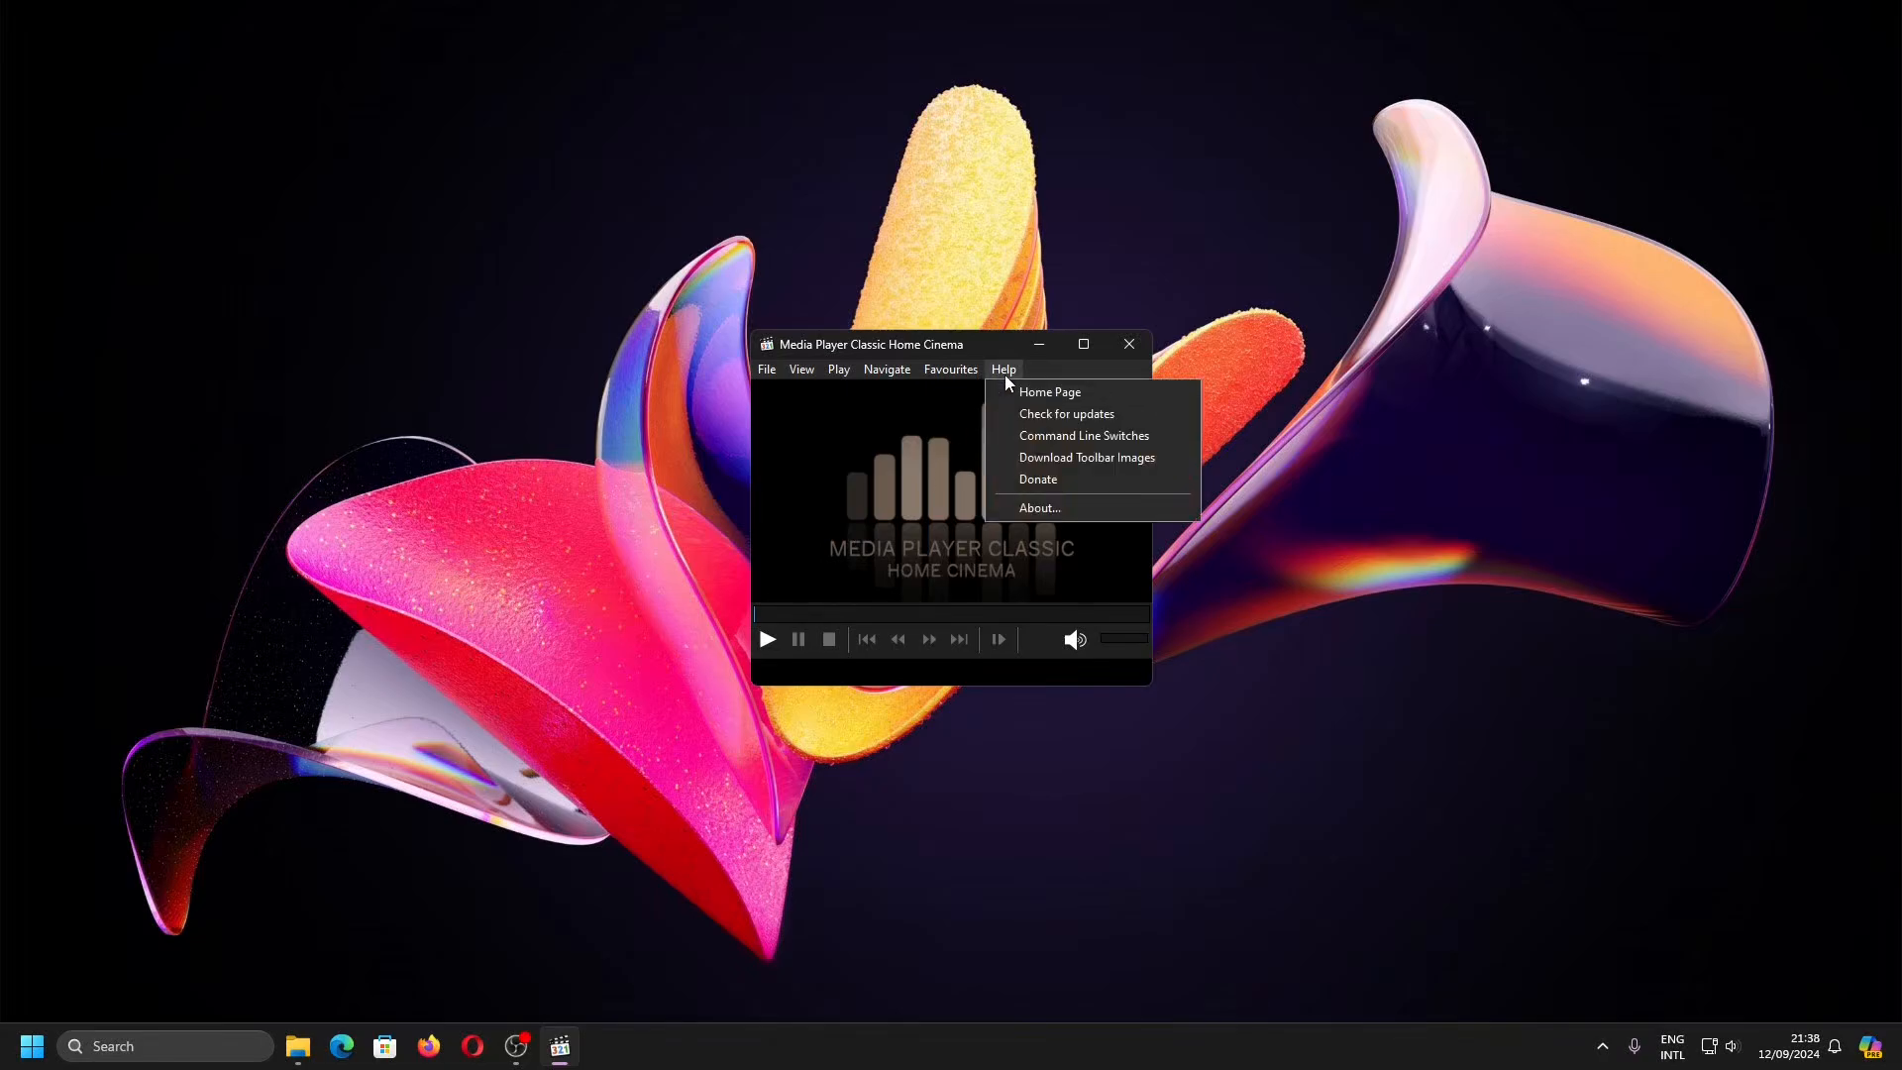
click(1047, 414)
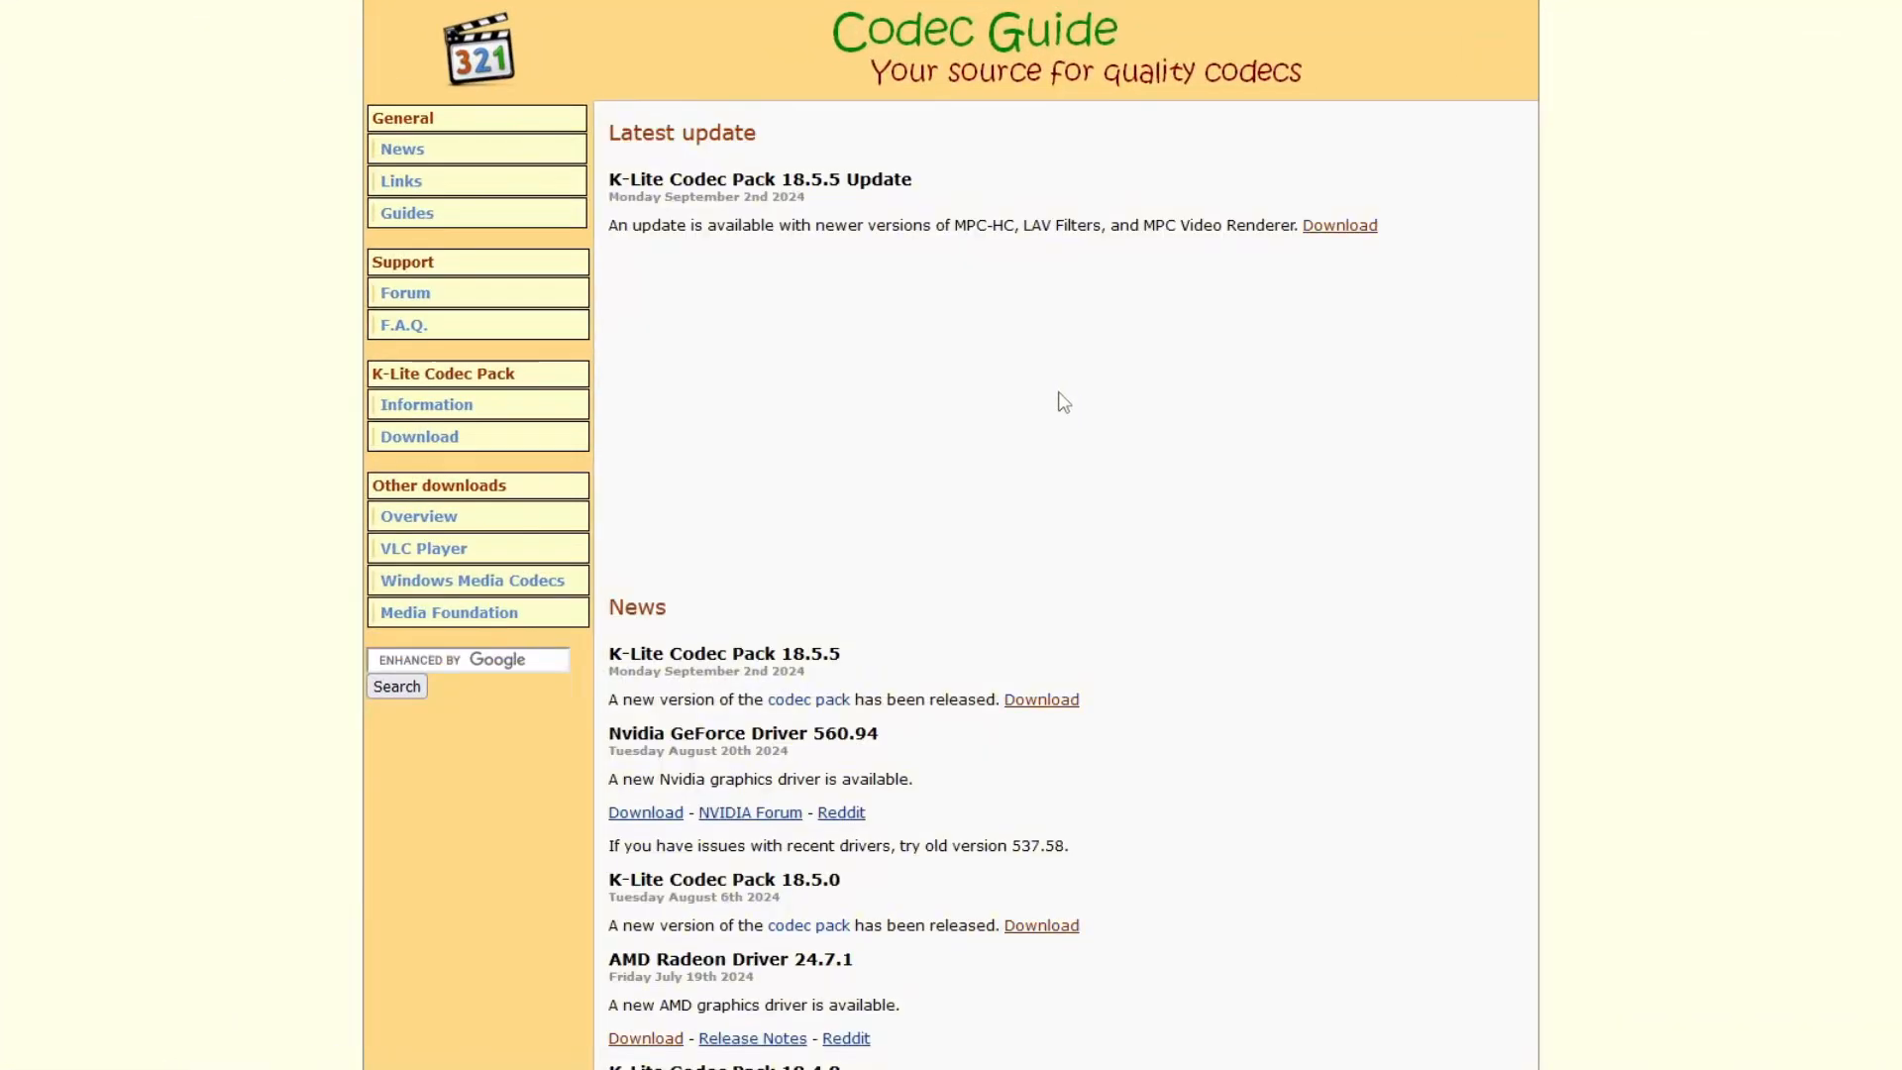
click(1328, 229)
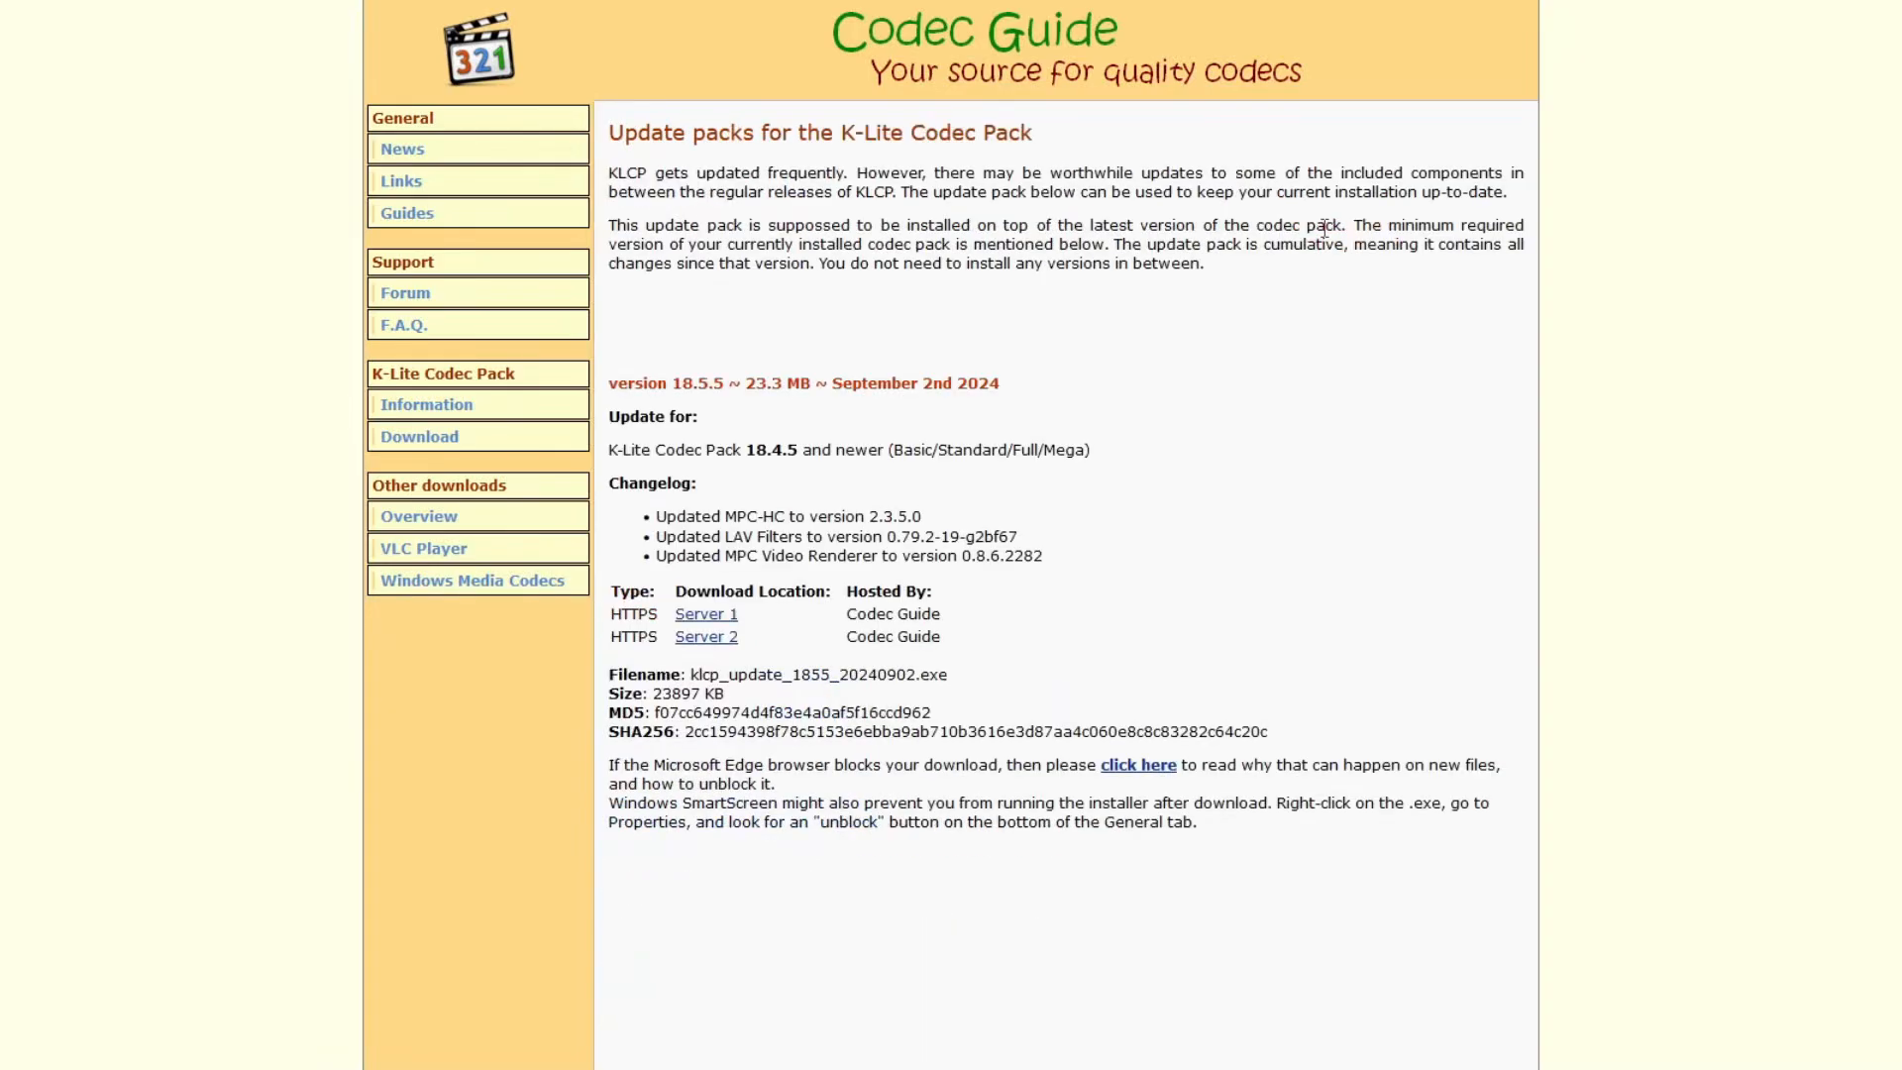
click(706, 616)
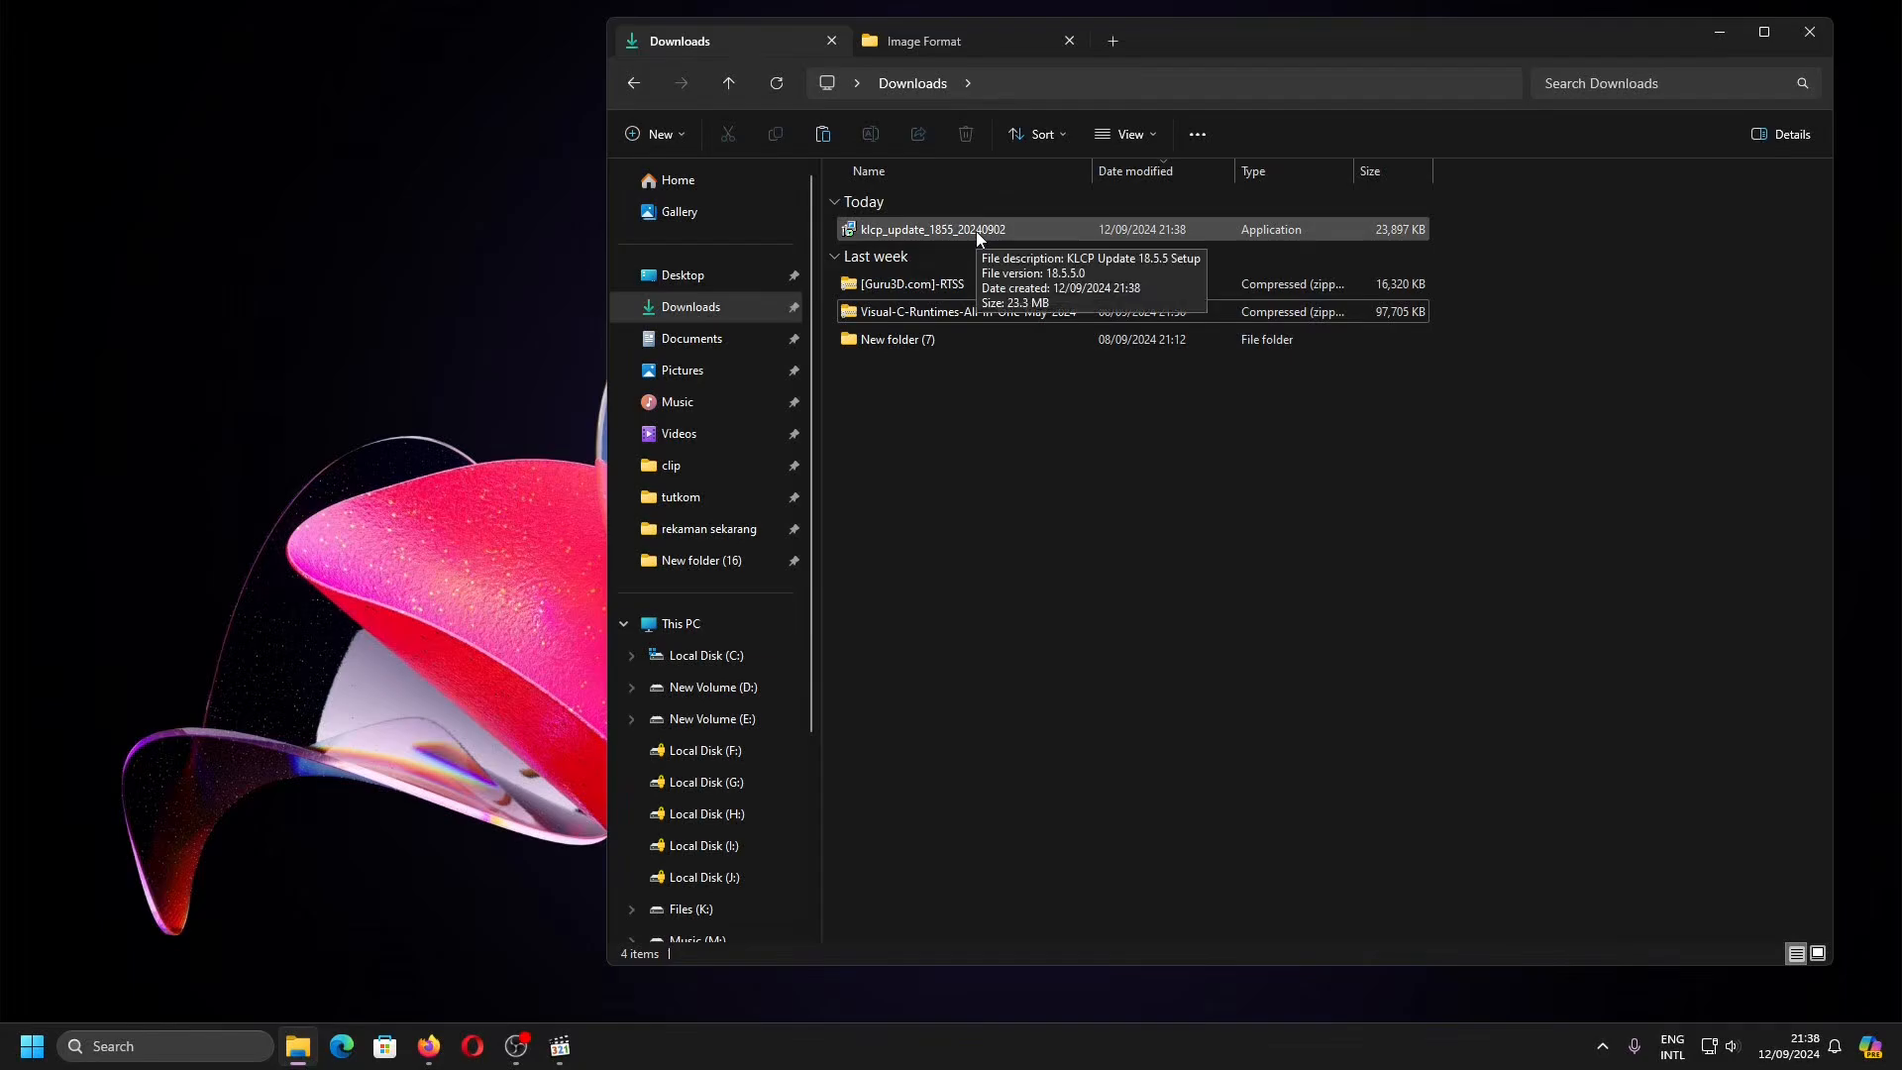
- Install klcp_update_1855_20240902 with the MPC-HC, LAV Filters and MPC Video Renderer components, closing the running player
double_click(977, 230)
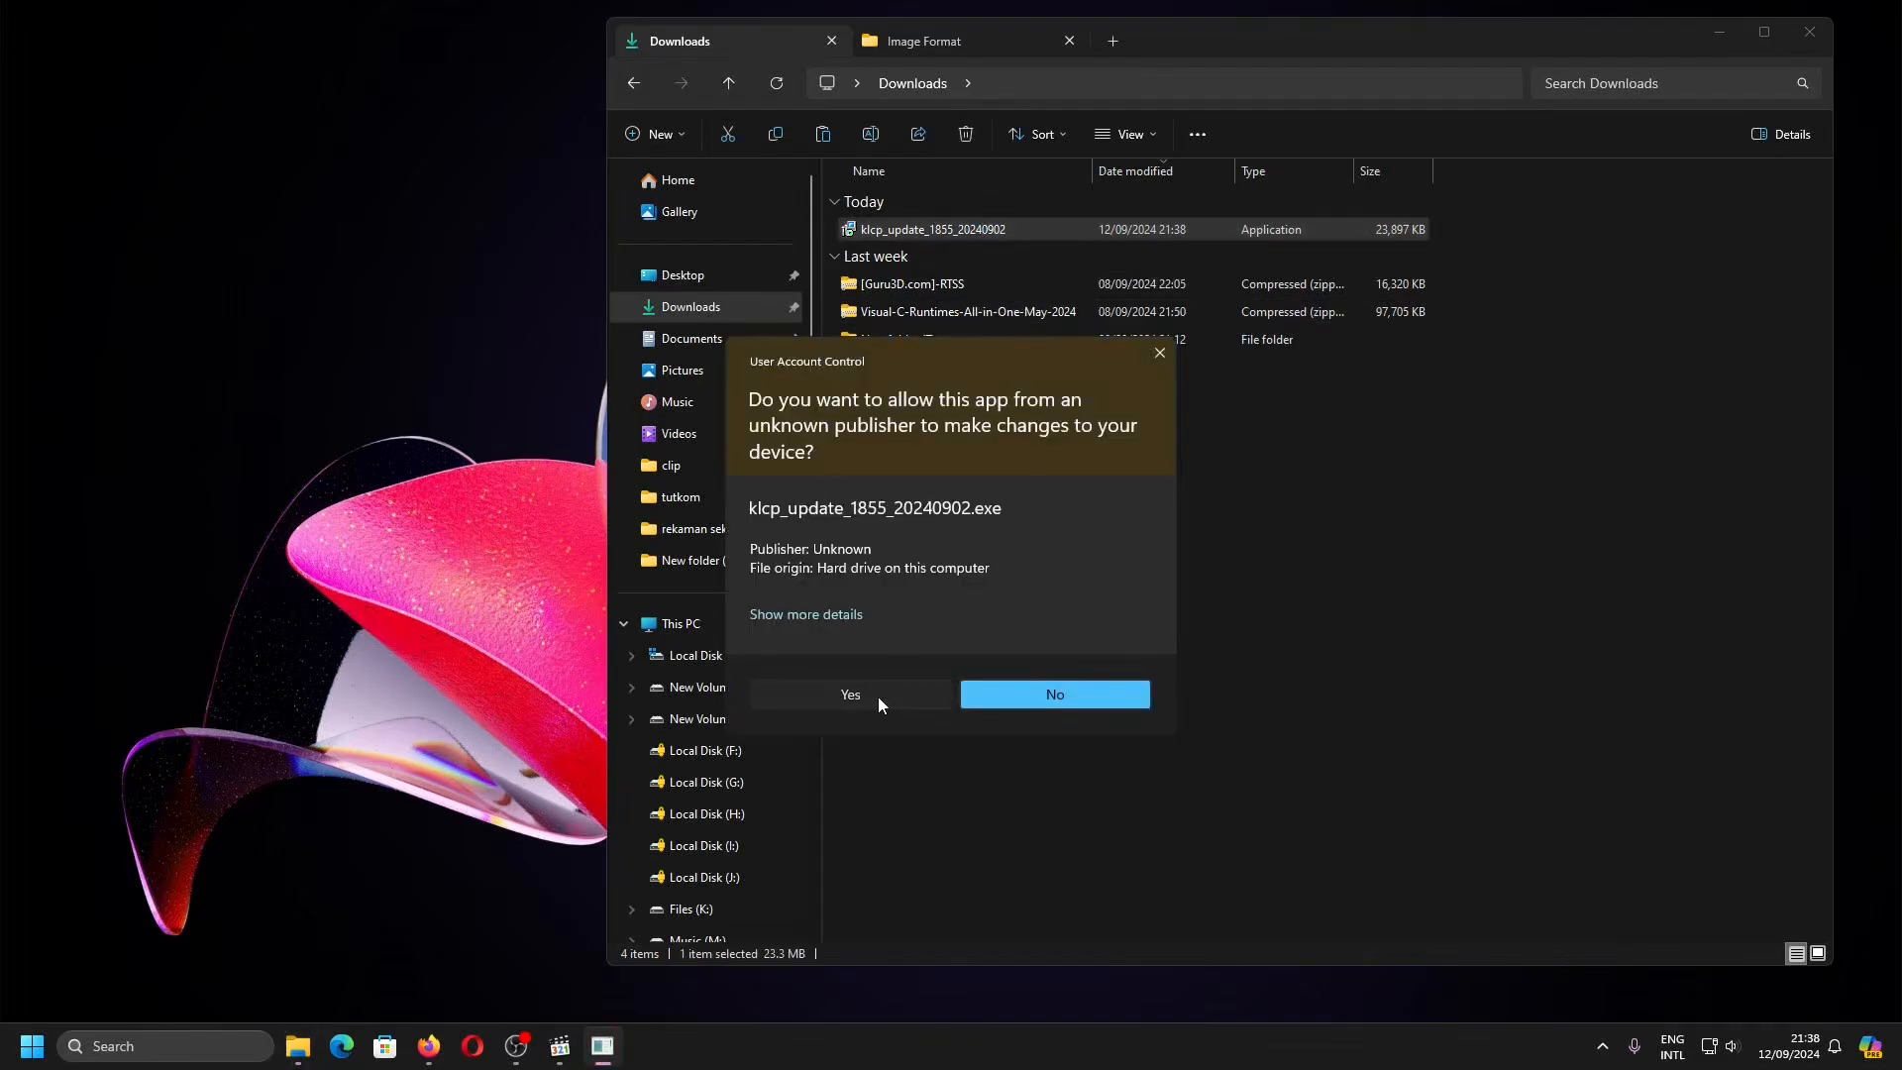
click(878, 698)
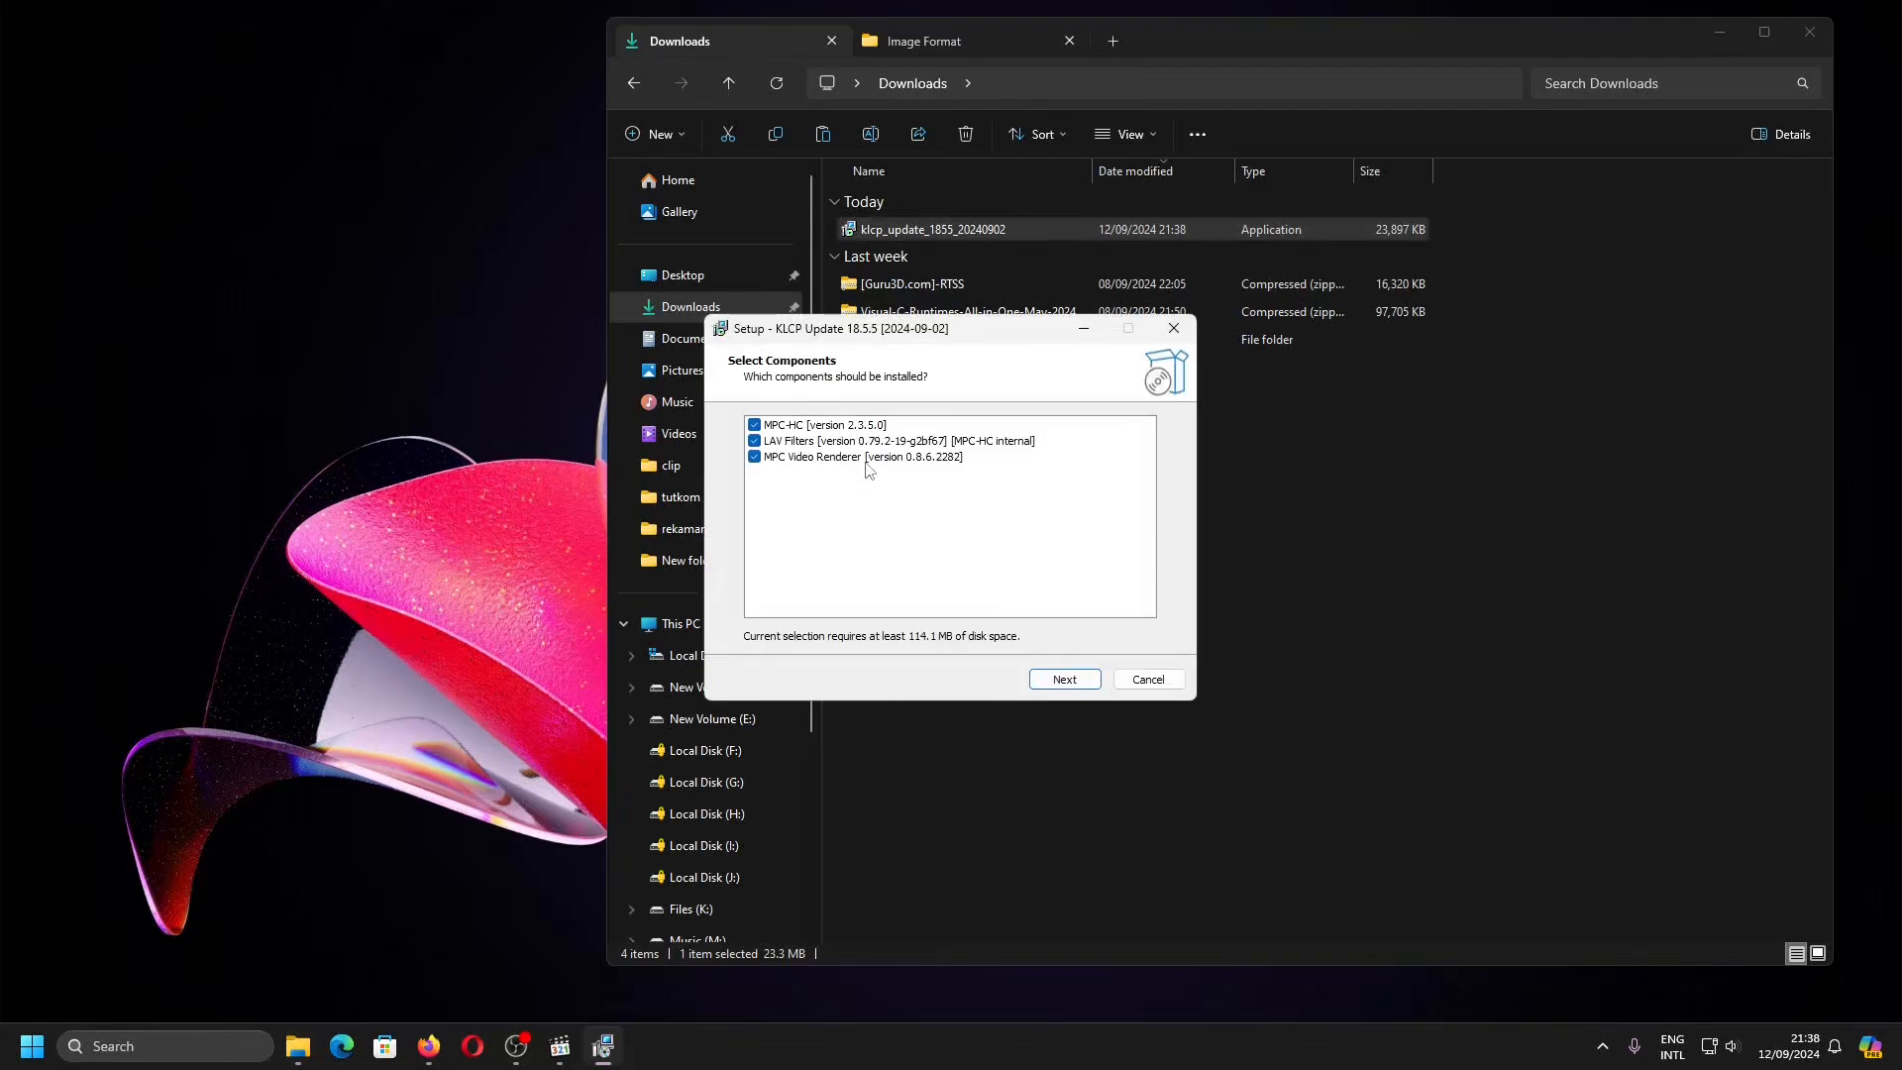
click(1063, 680)
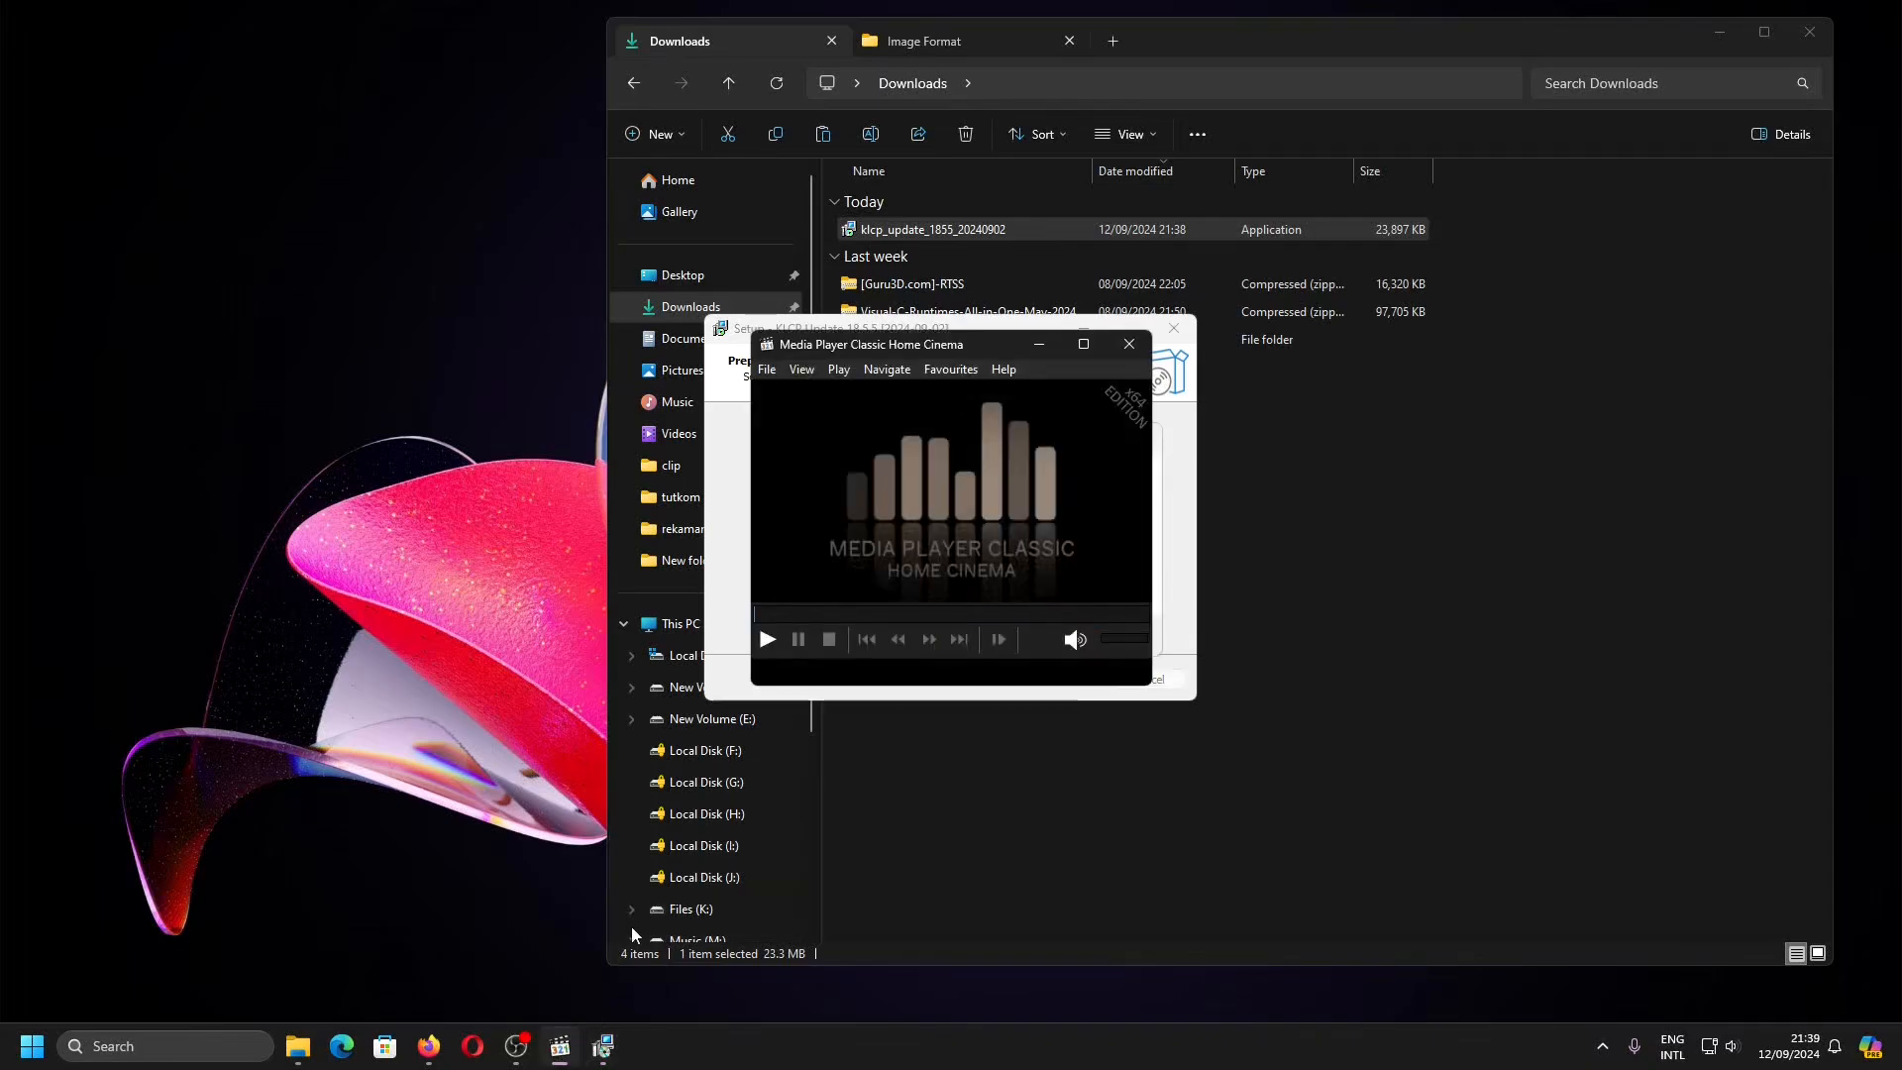
click(1126, 345)
click(1097, 634)
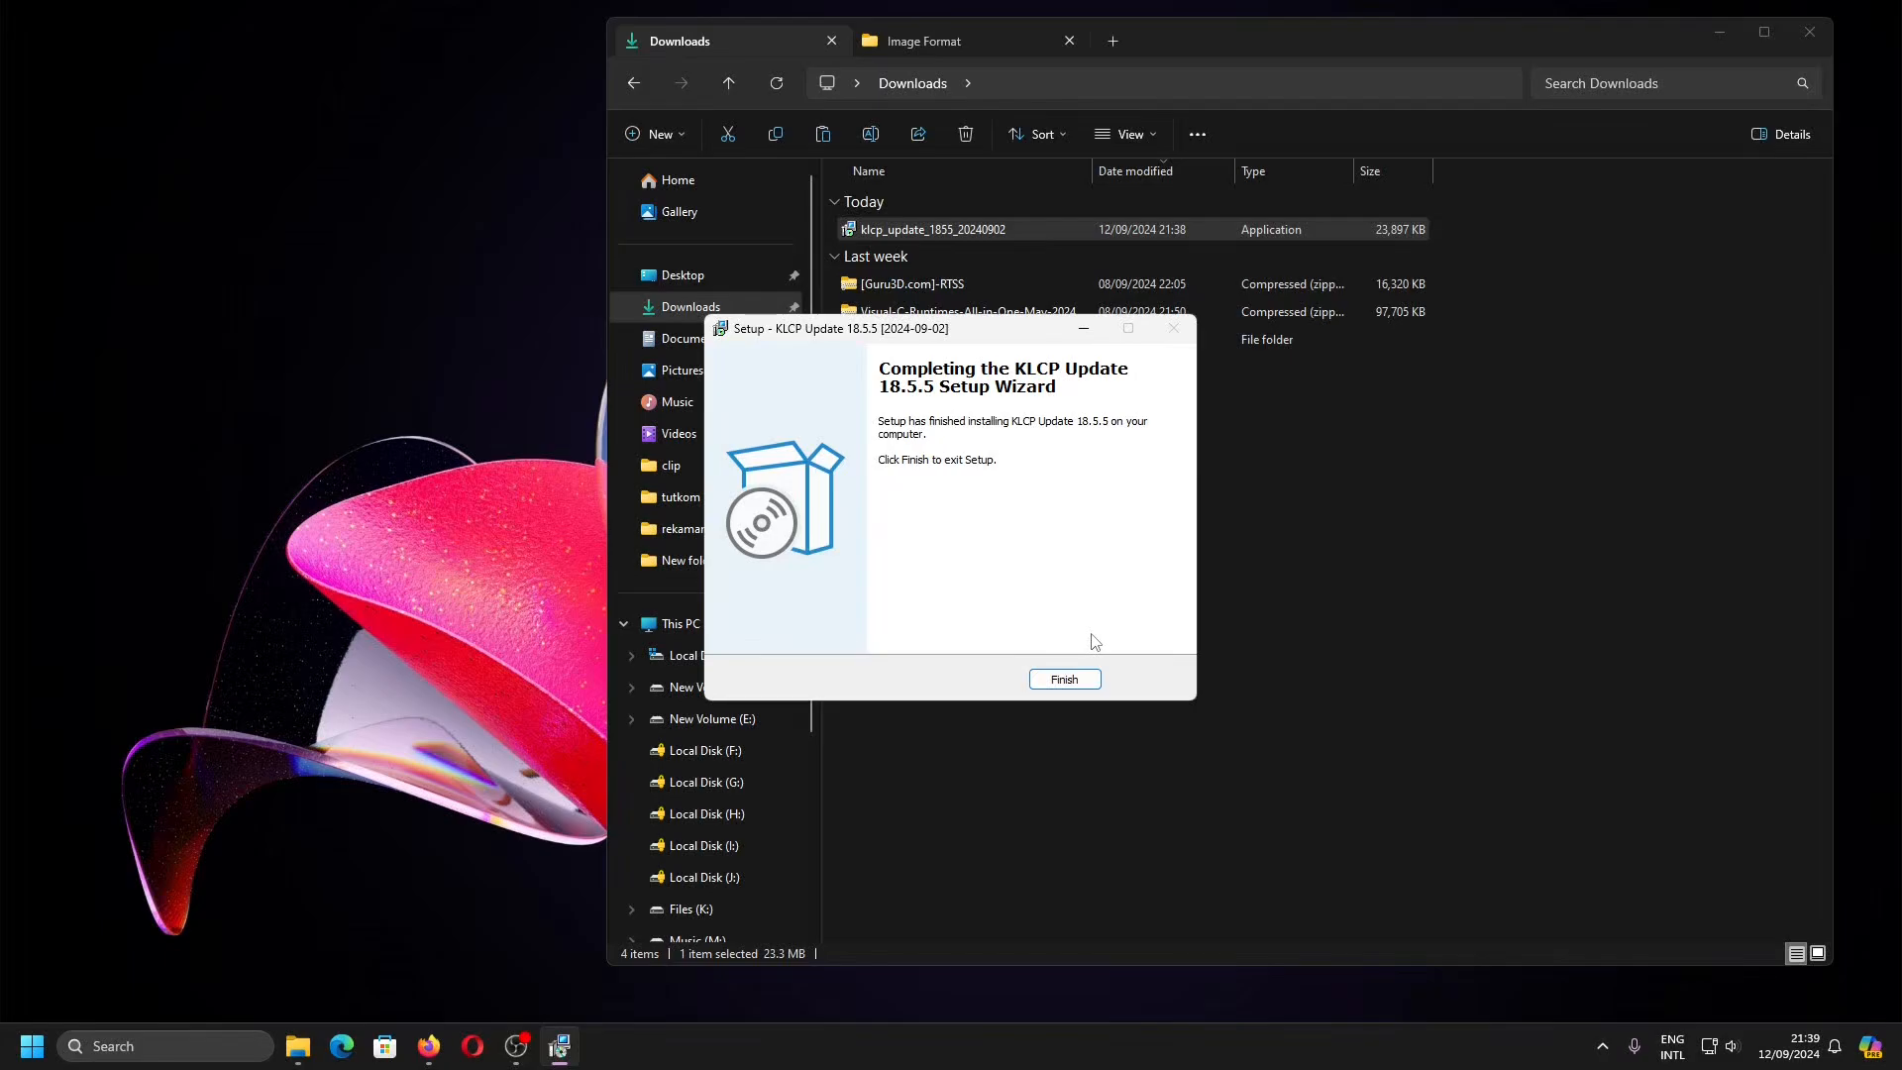
click(1067, 682)
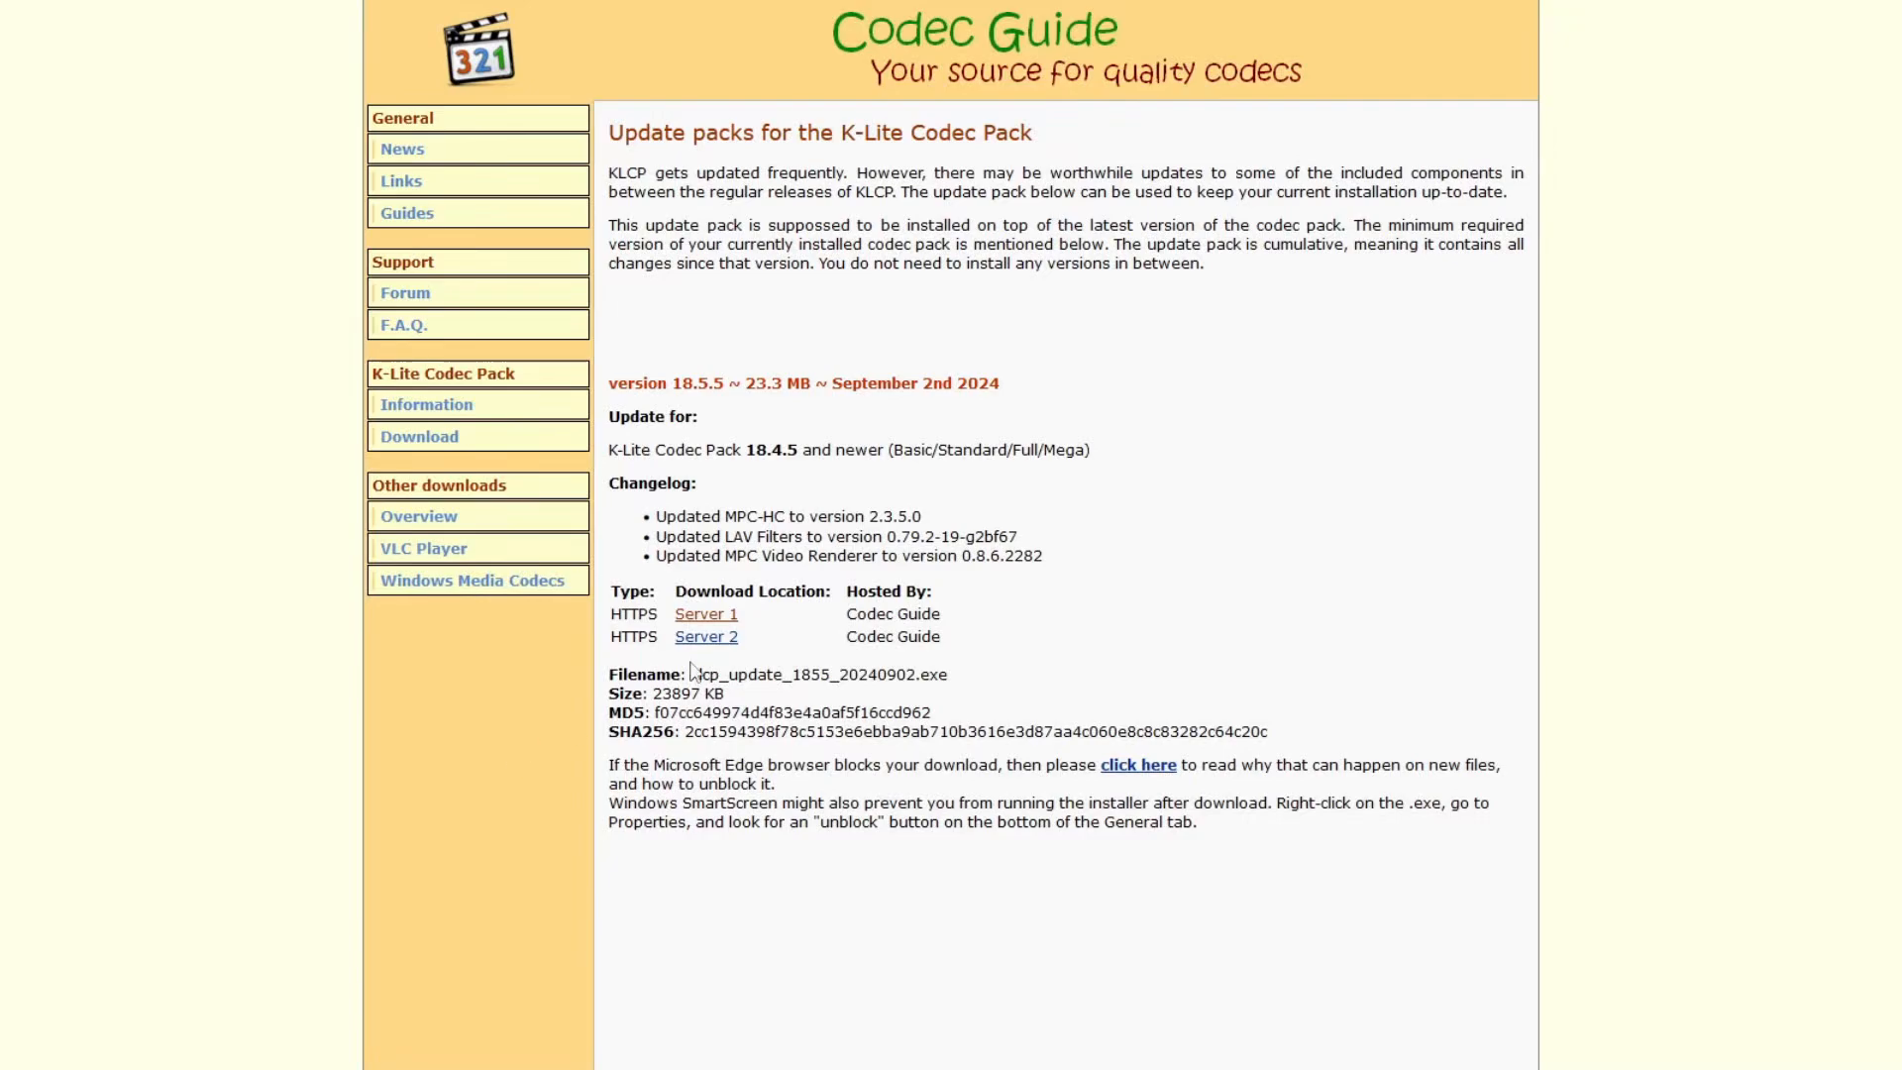
- Download the Full variant of K-Lite Codec Pack 18.5.5 from Server 1 on the Codec Guide site
click(444, 438)
scroll(905, 458, down, 4)
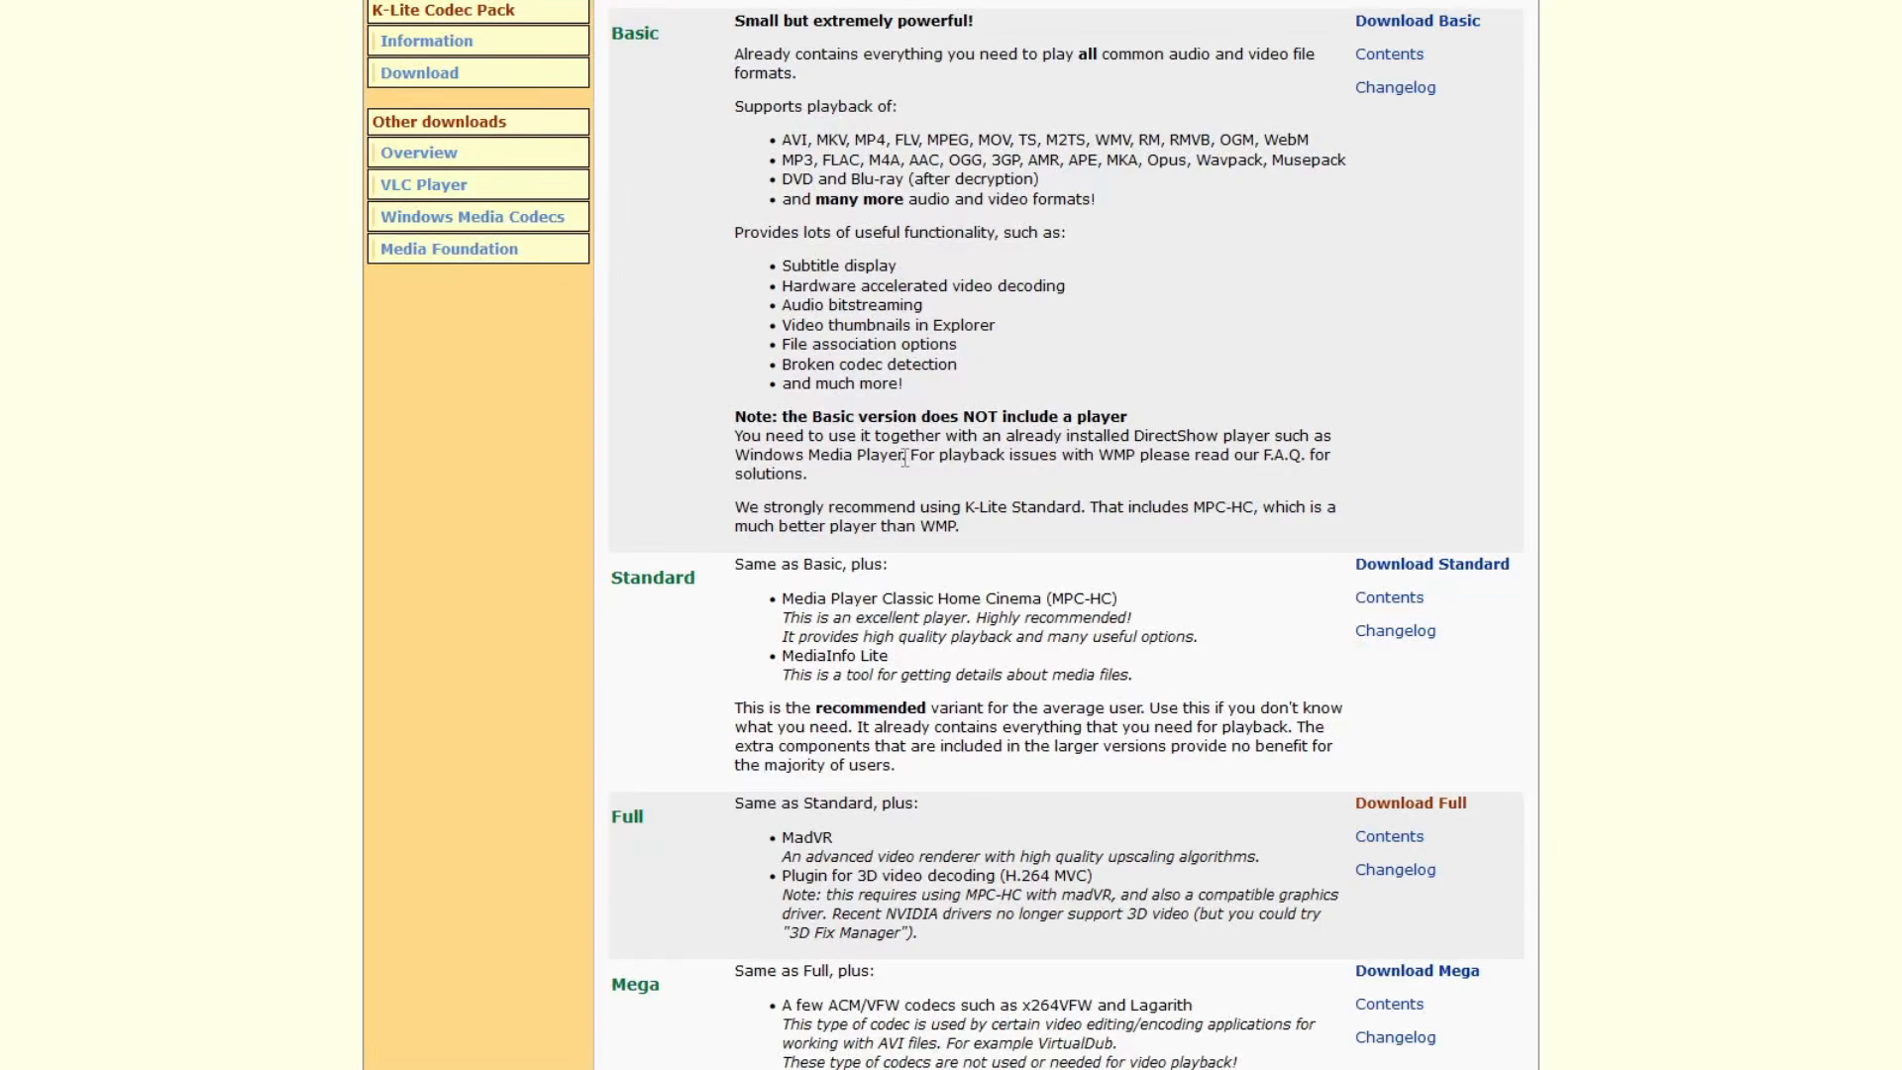
scroll(817, 578, down, 1)
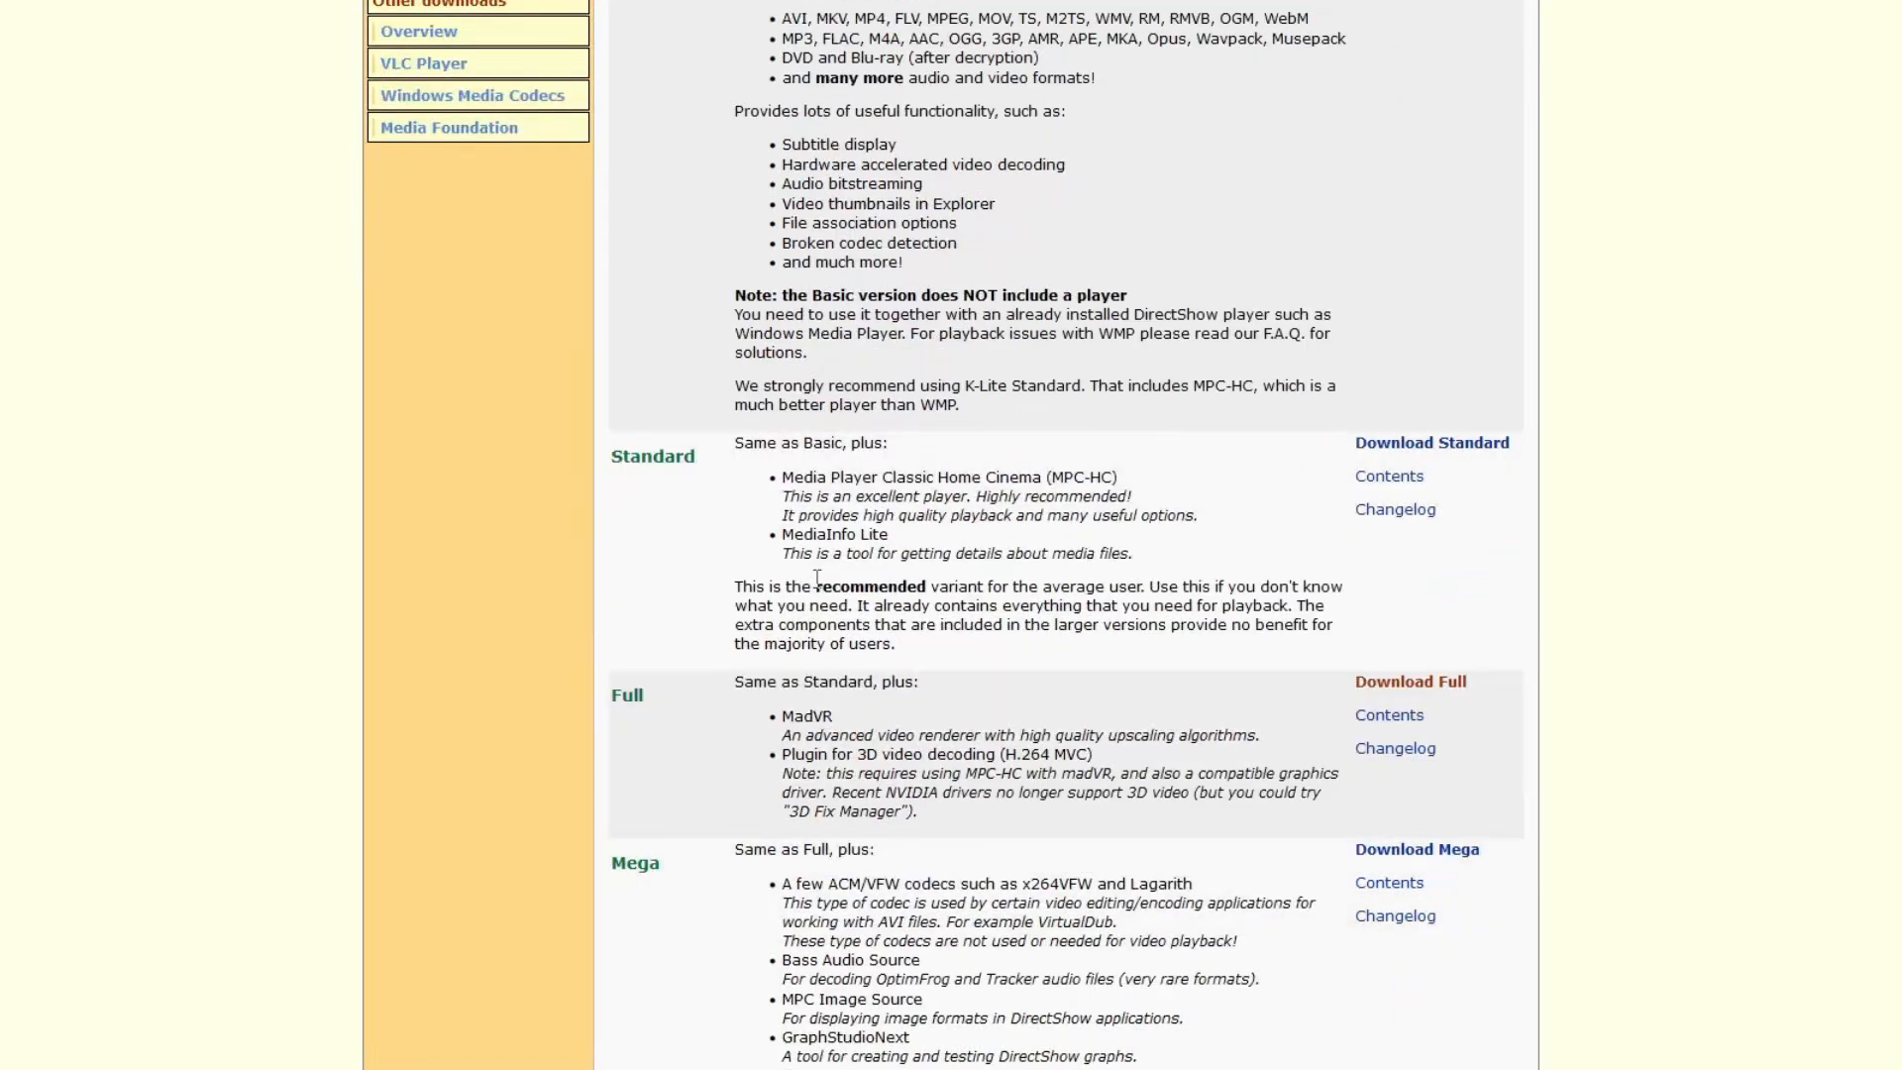
scroll(818, 577, down, 1)
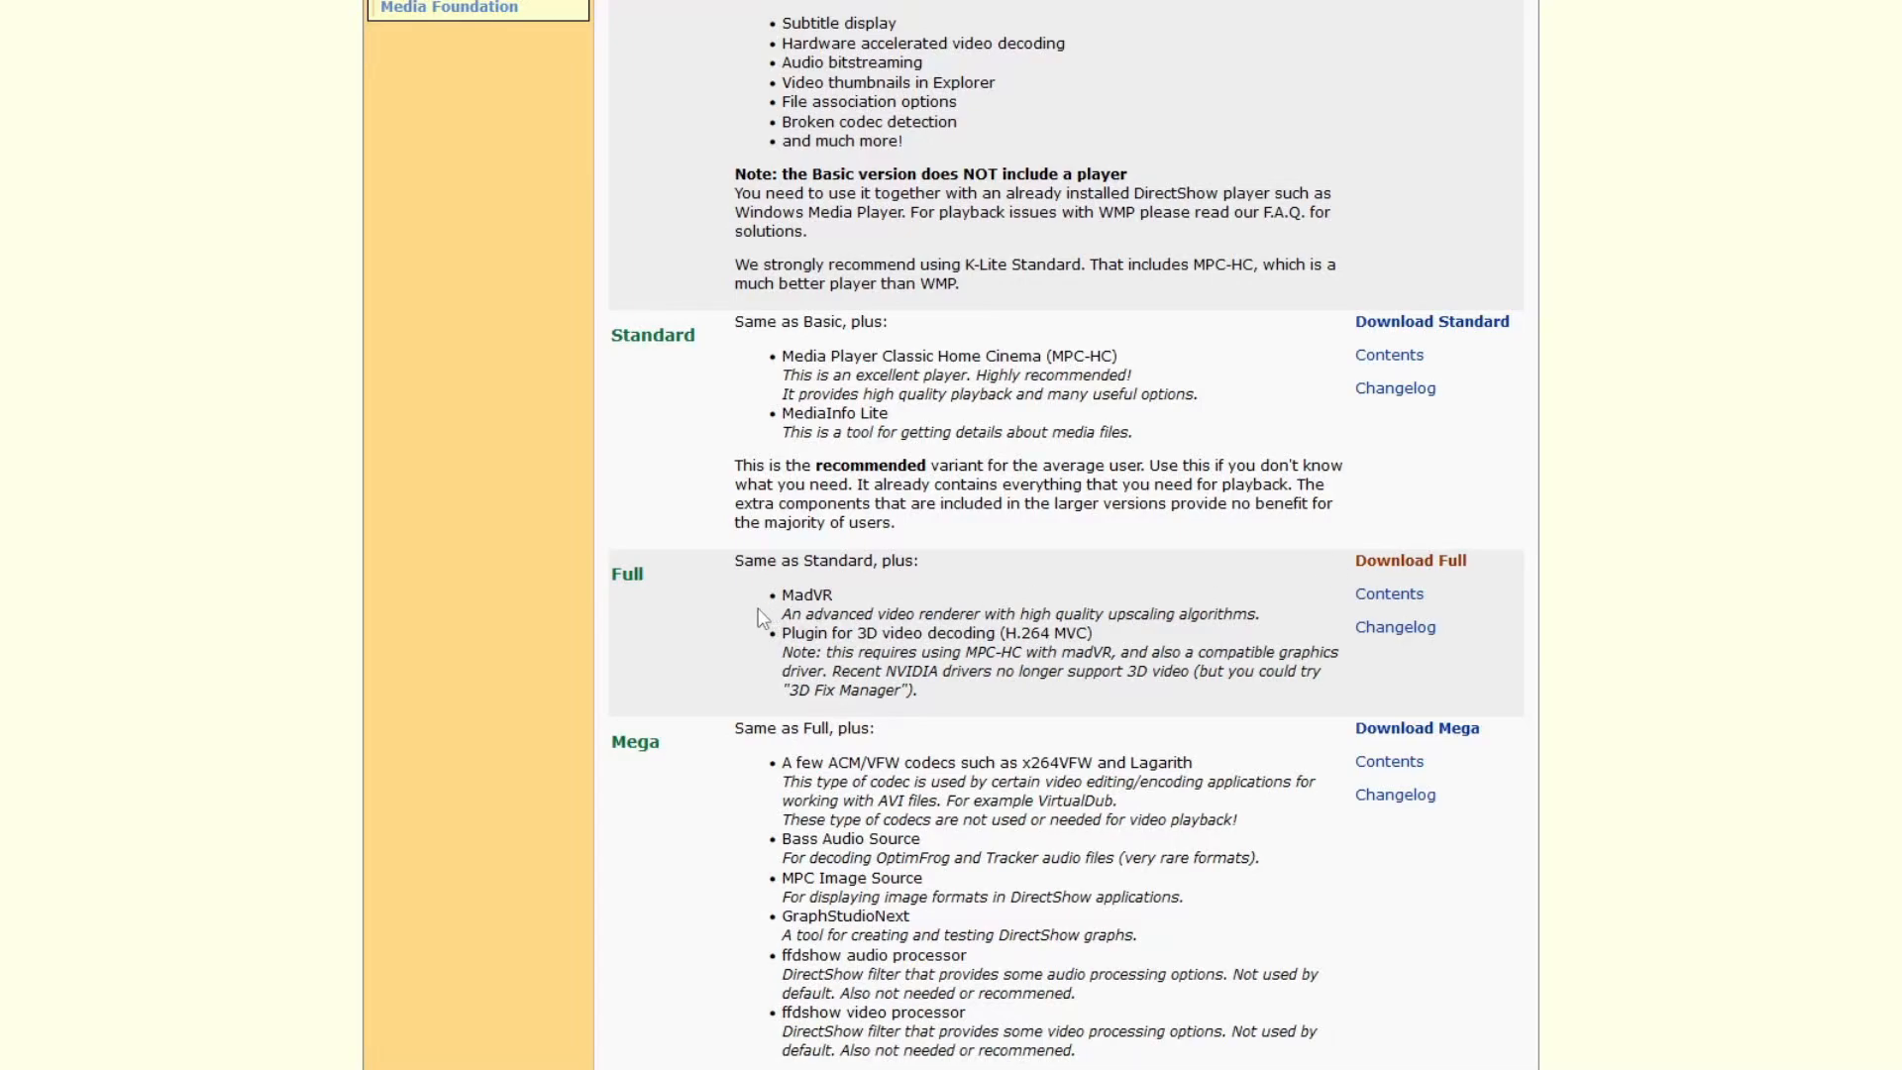
click(1439, 563)
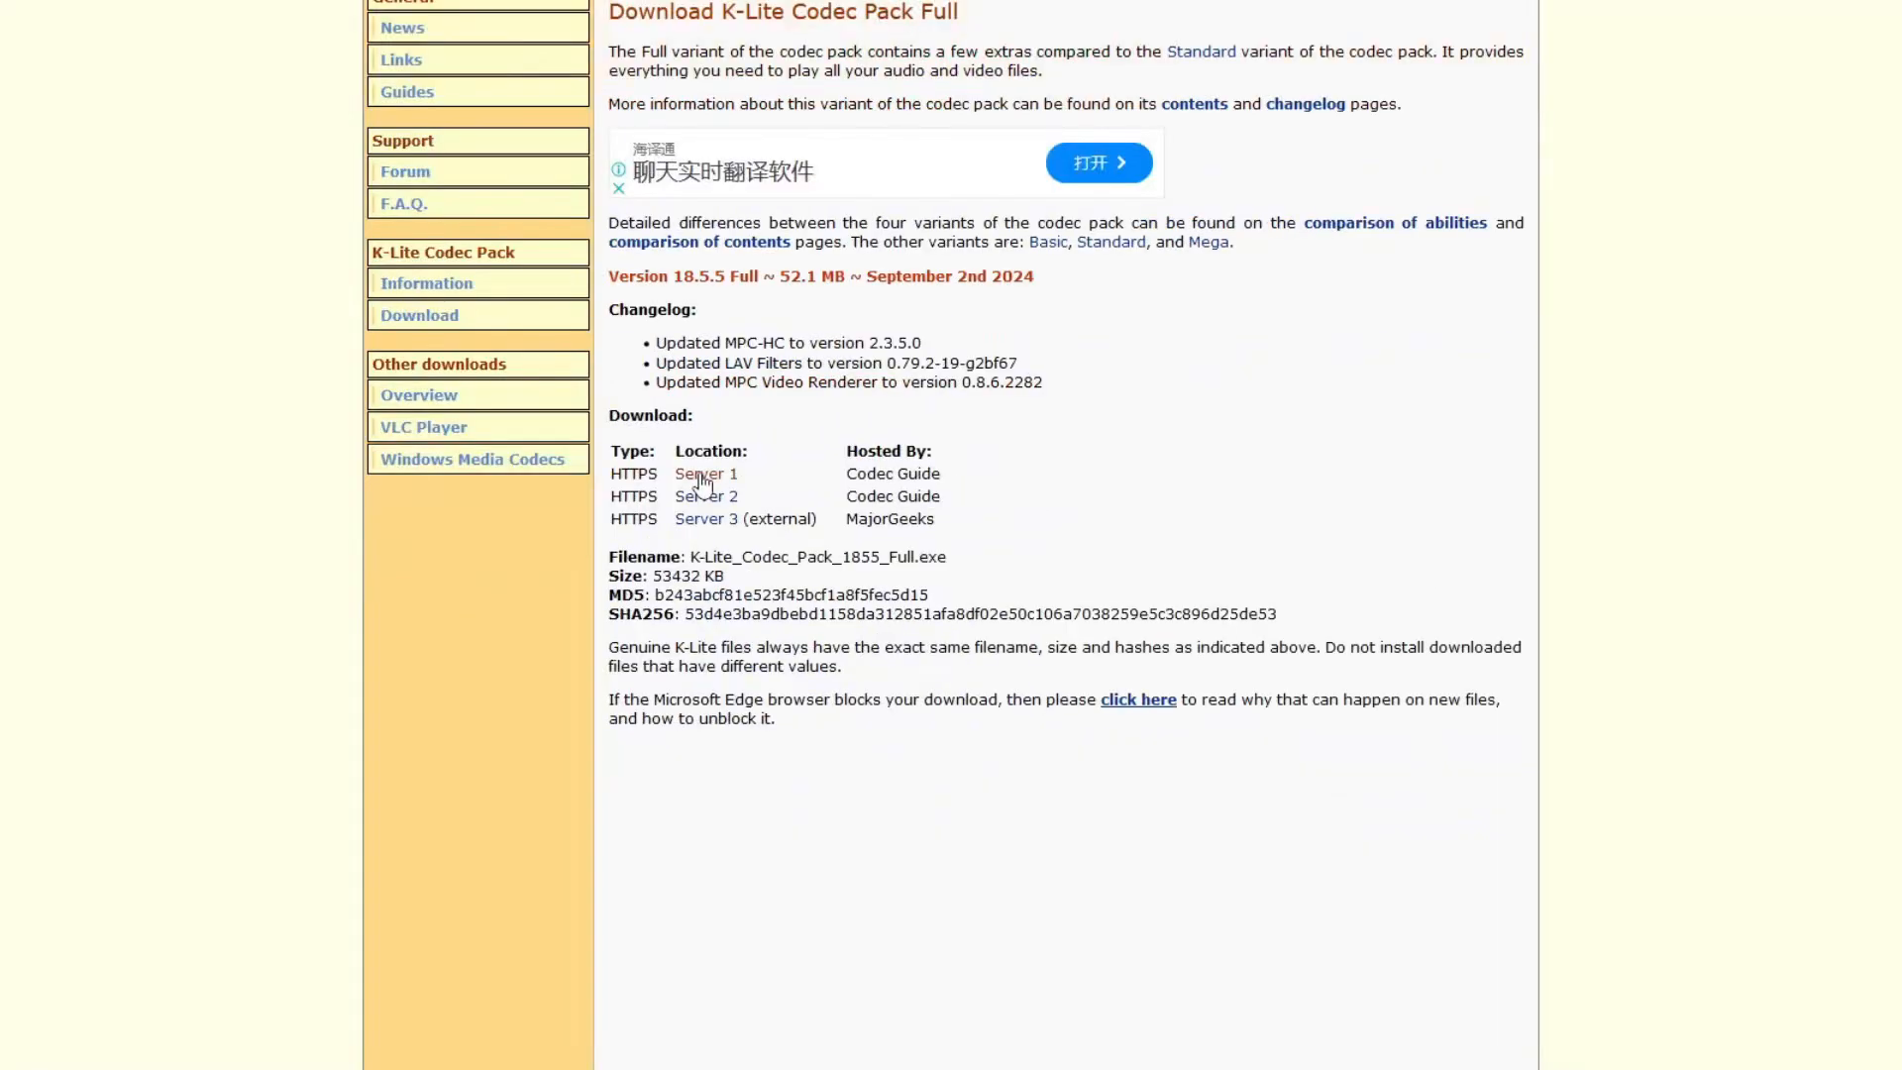
click(700, 476)
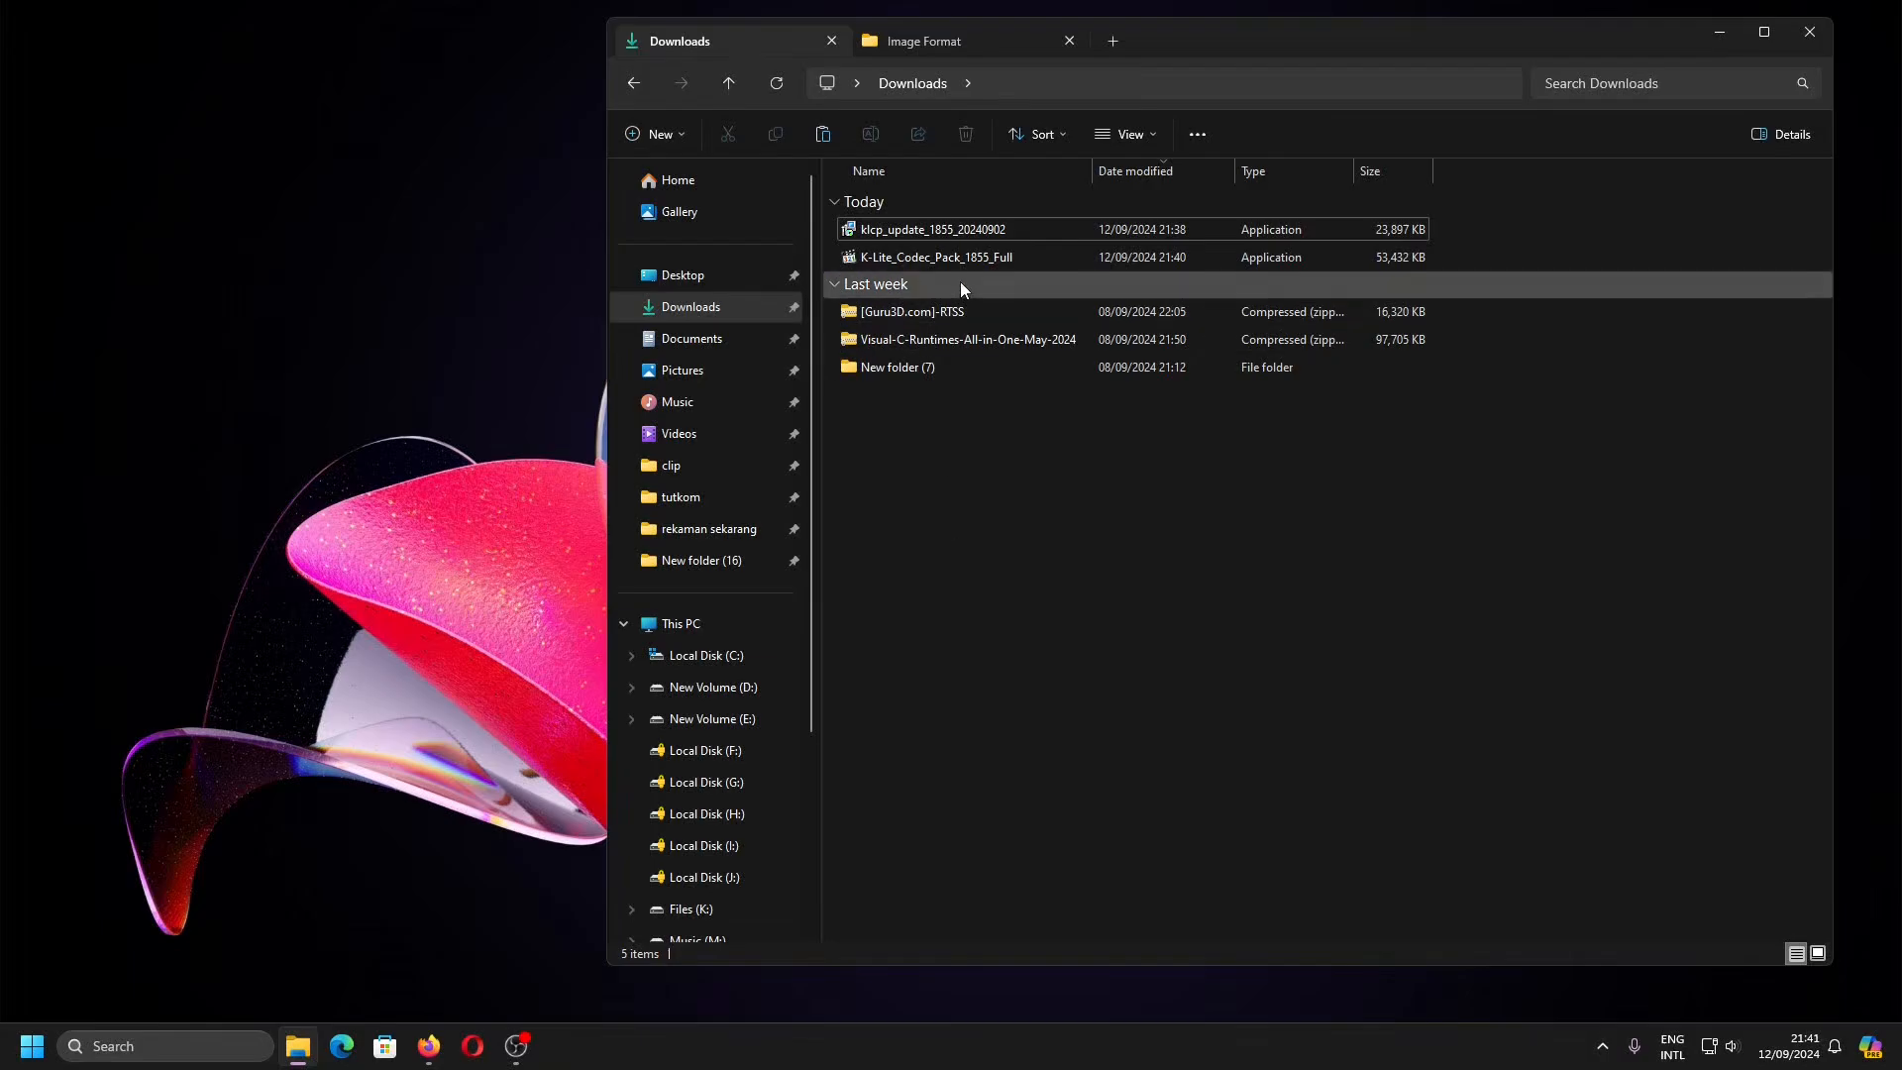
- Run the downloaded K-Lite_Codec_Pack_1855_Full installer and choose Fresh install as the installation update mode
double_click(960, 268)
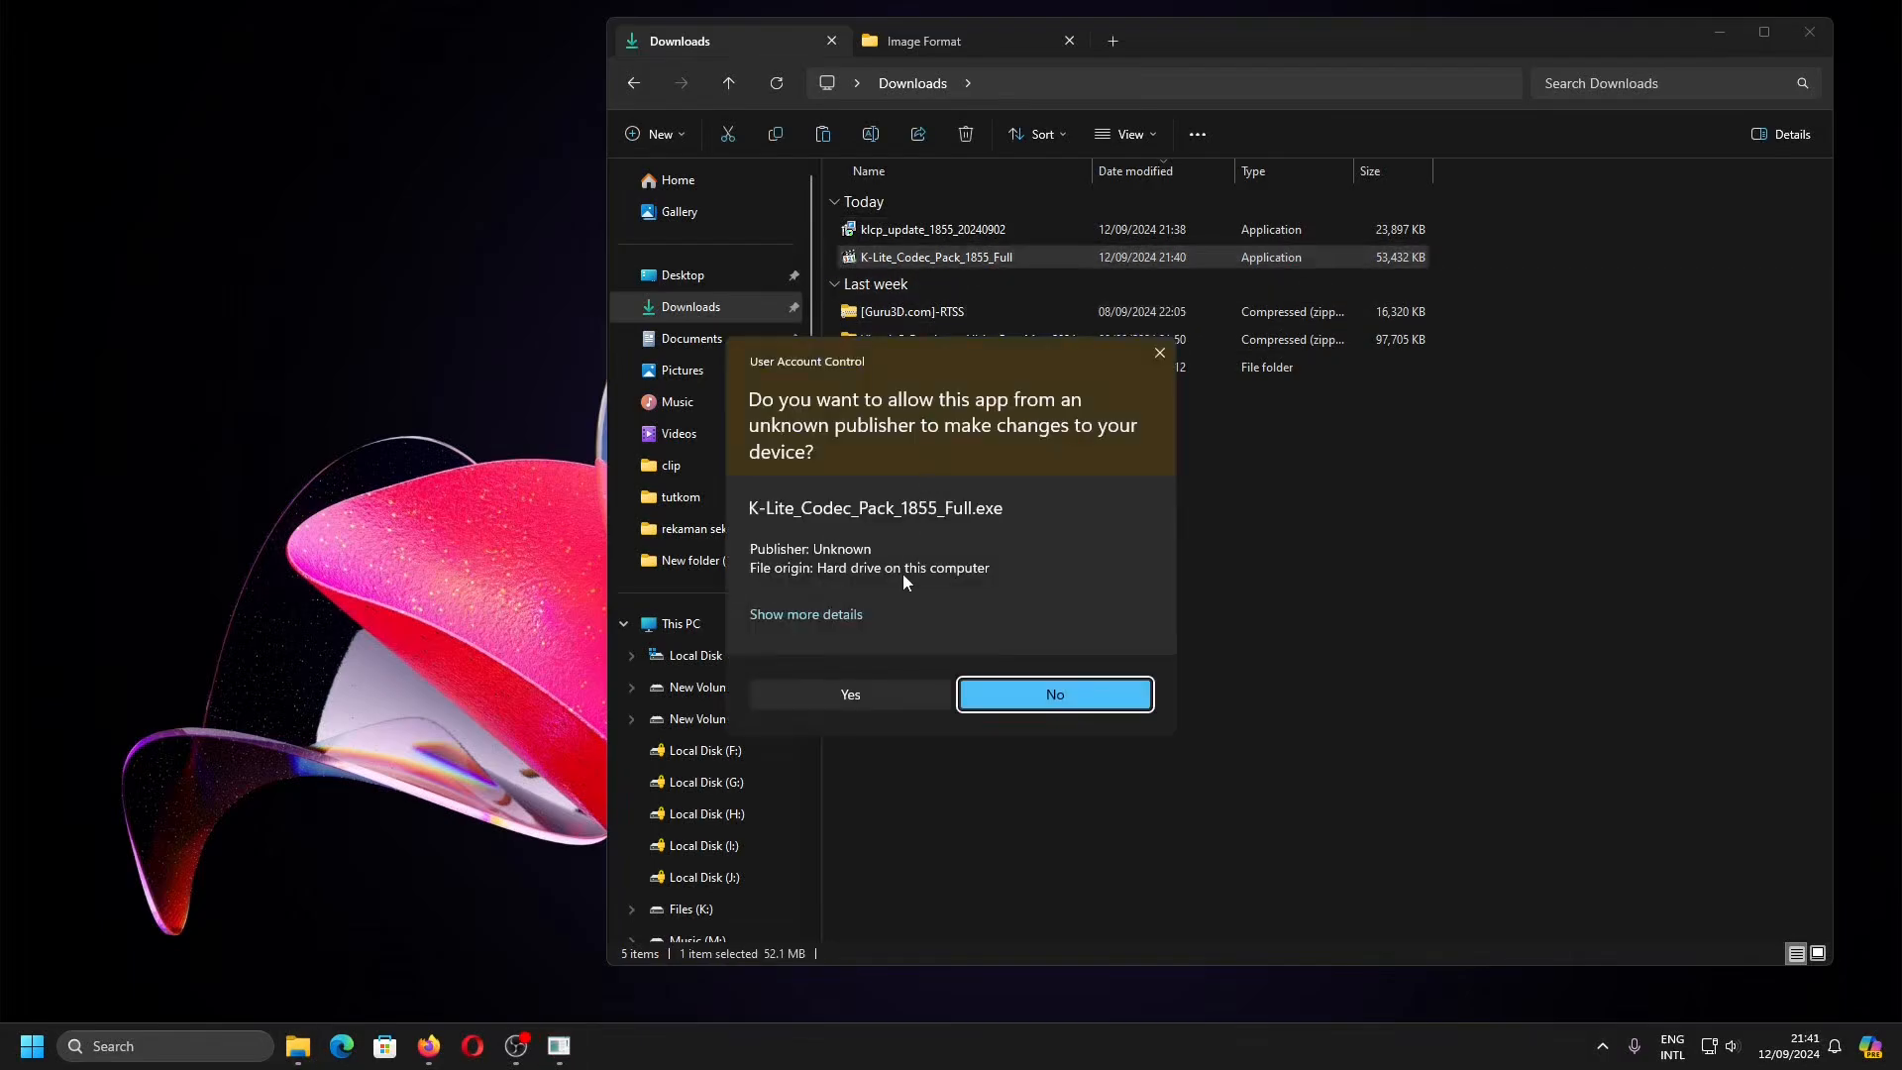
click(852, 696)
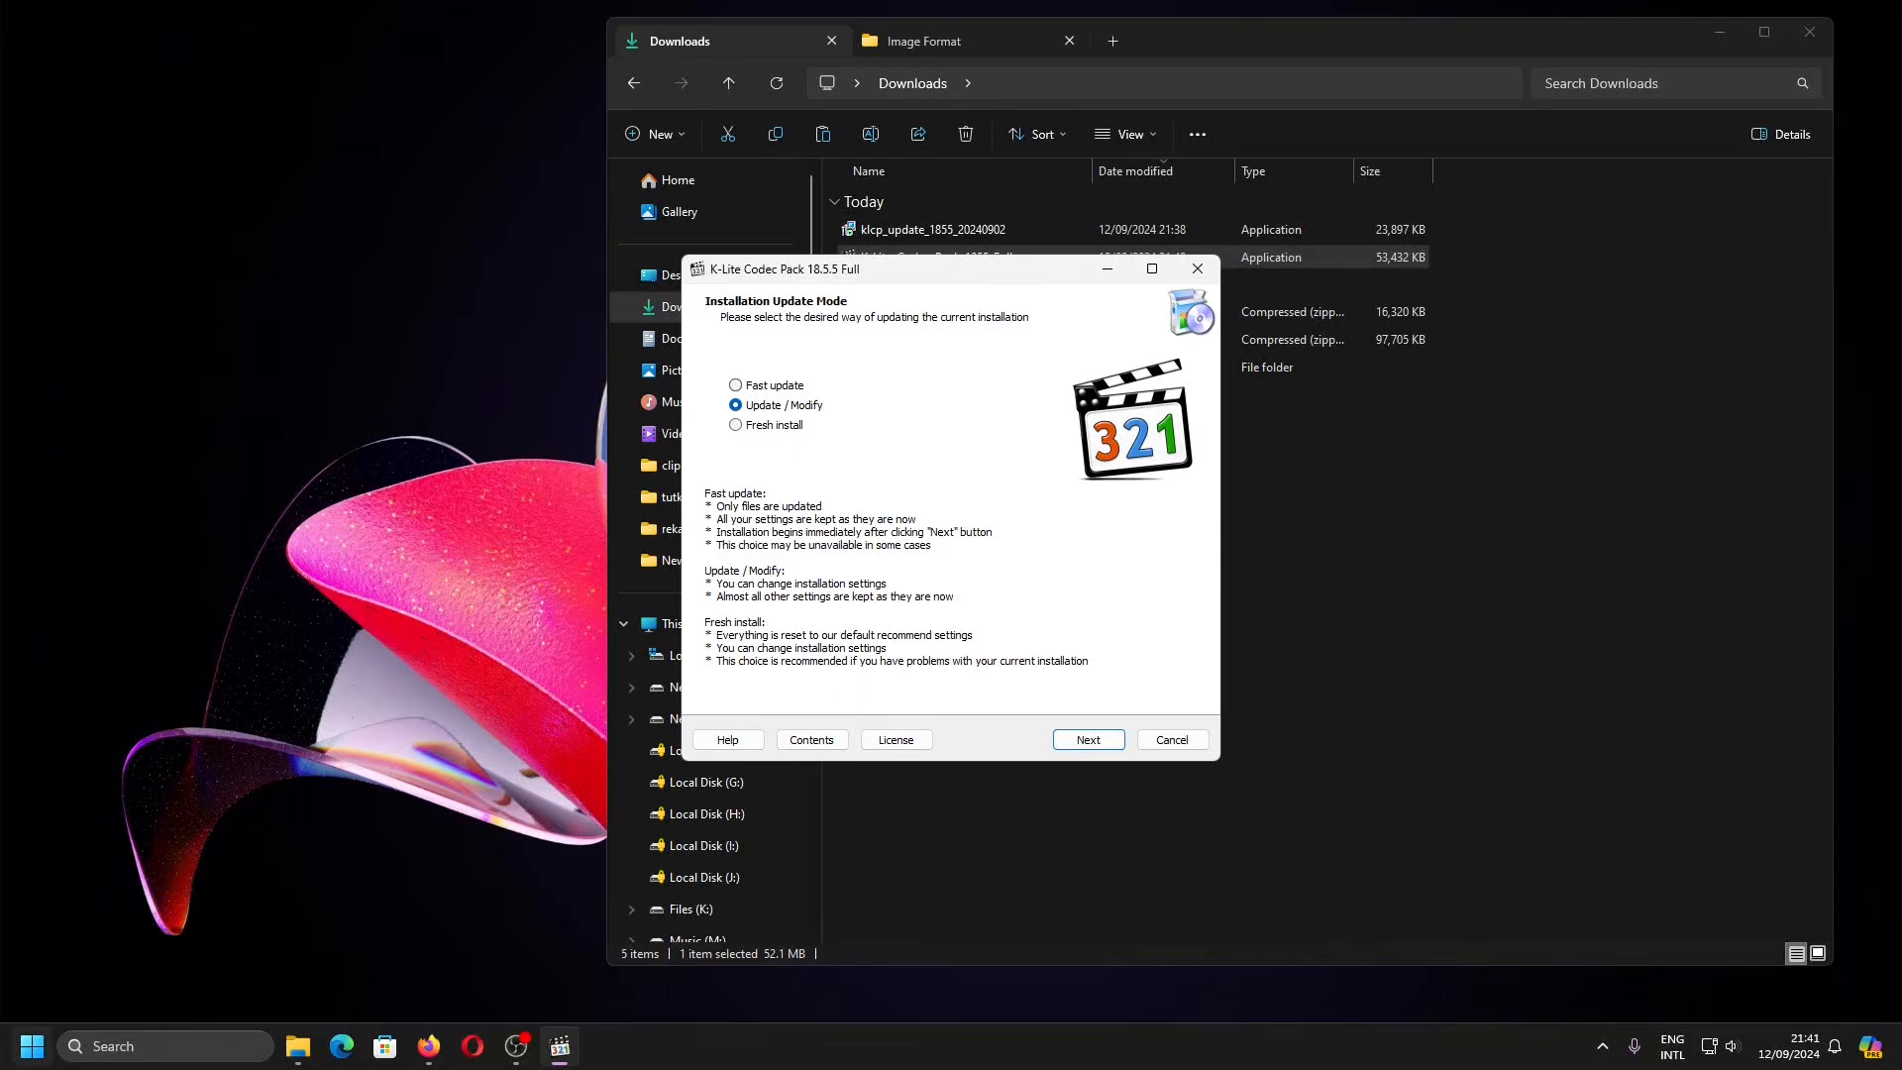
click(31, 1046)
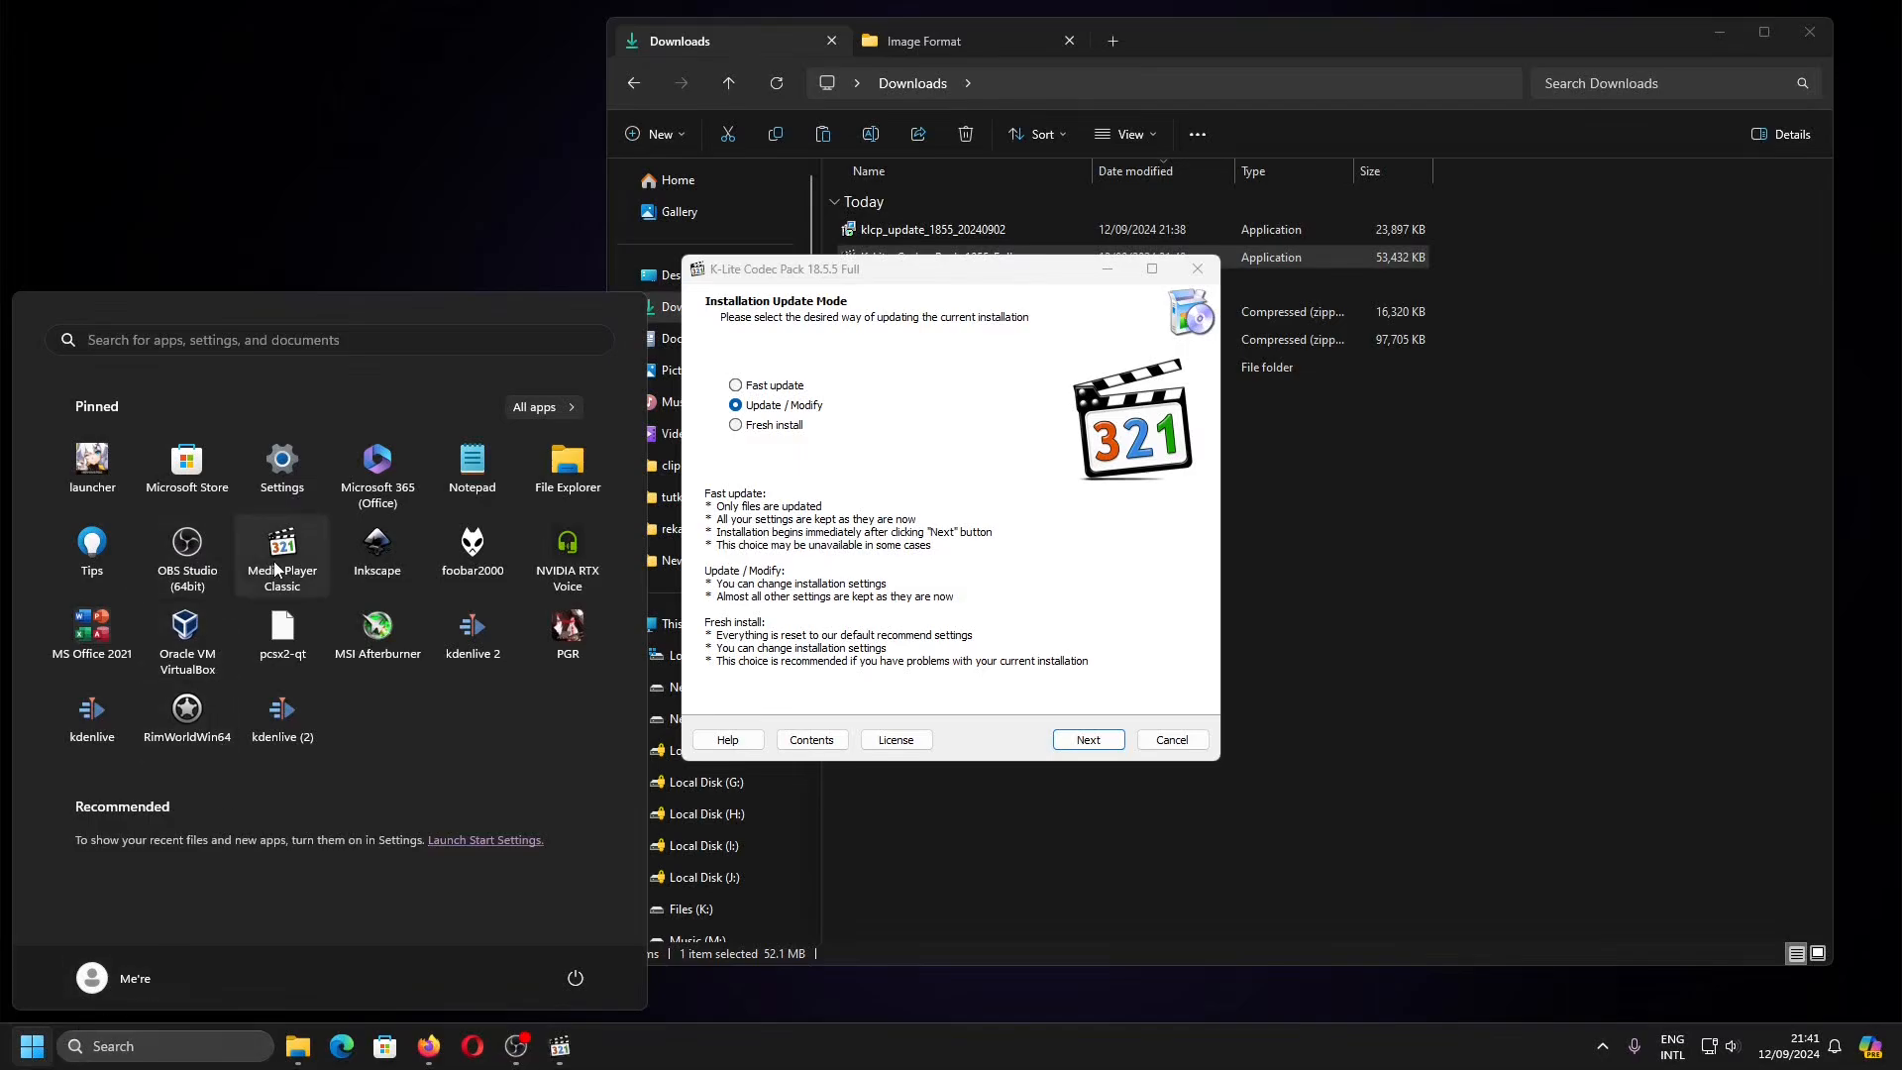
click(790, 431)
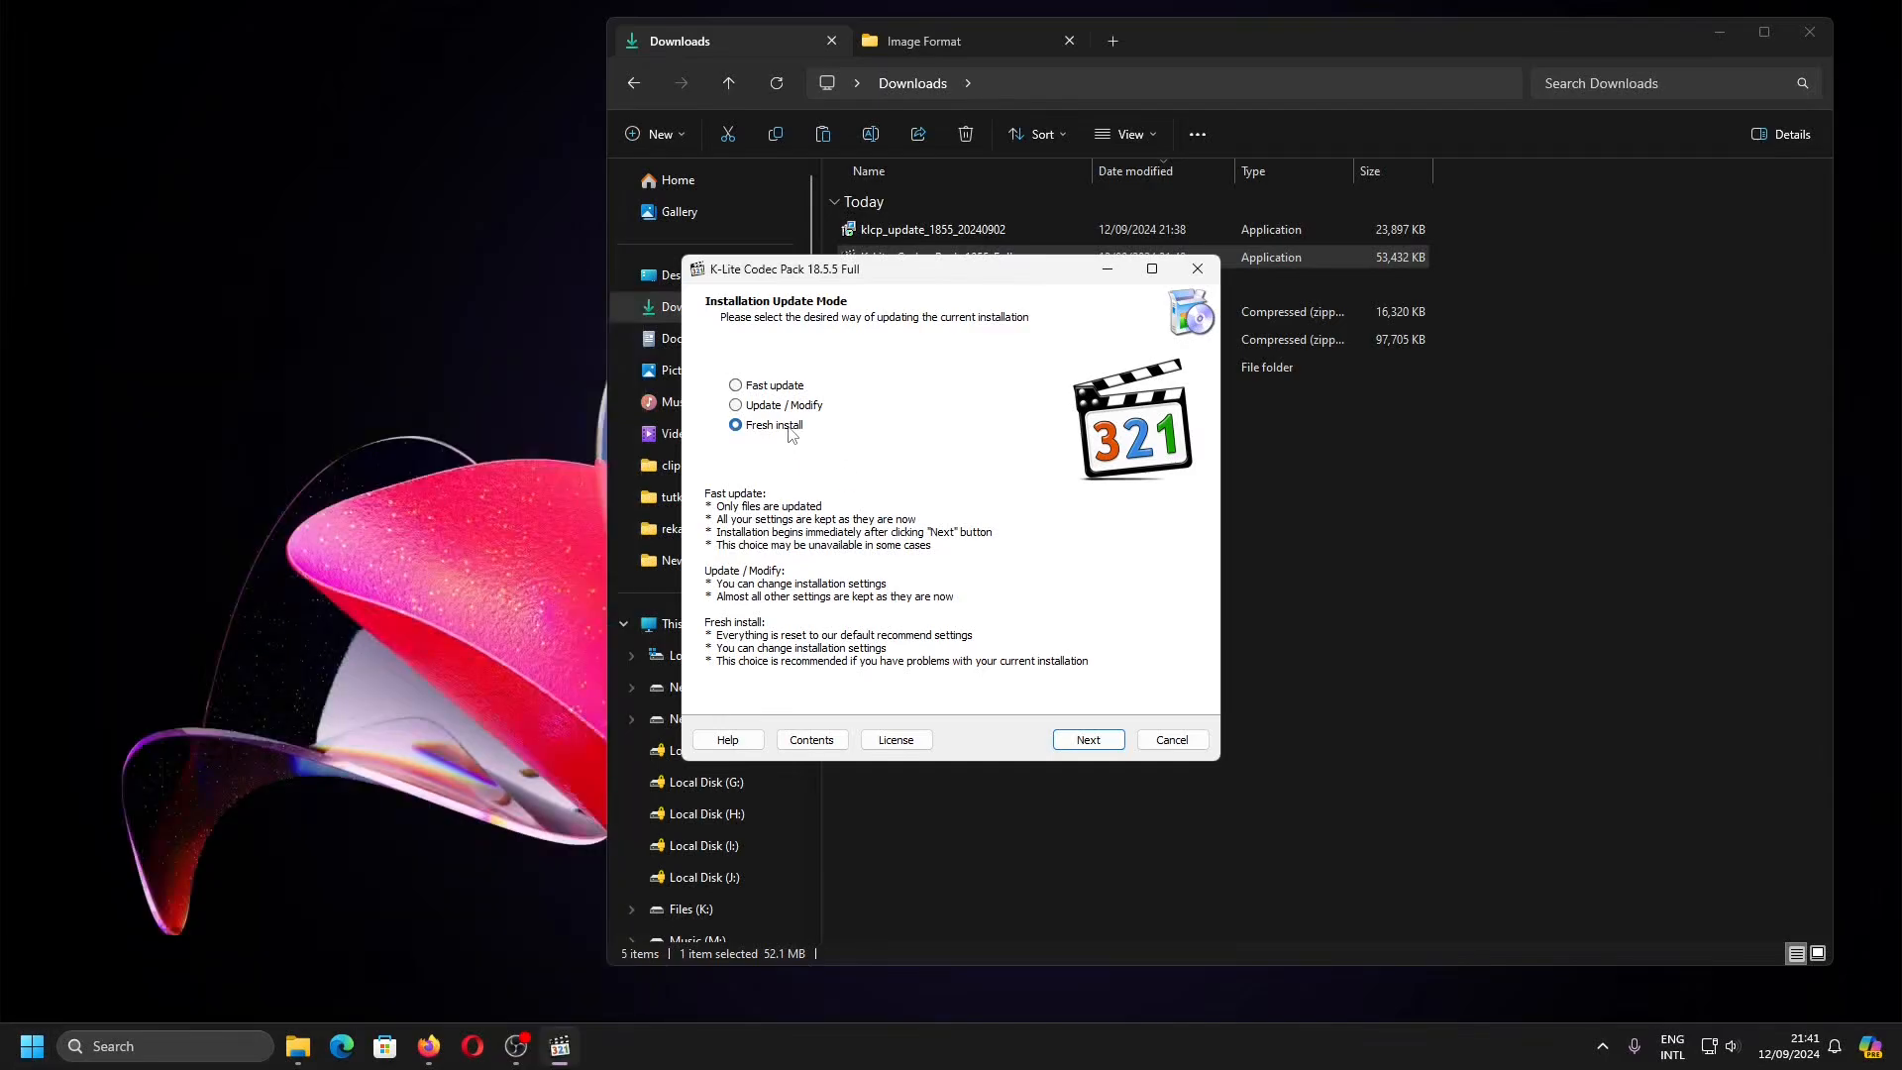
click(1087, 741)
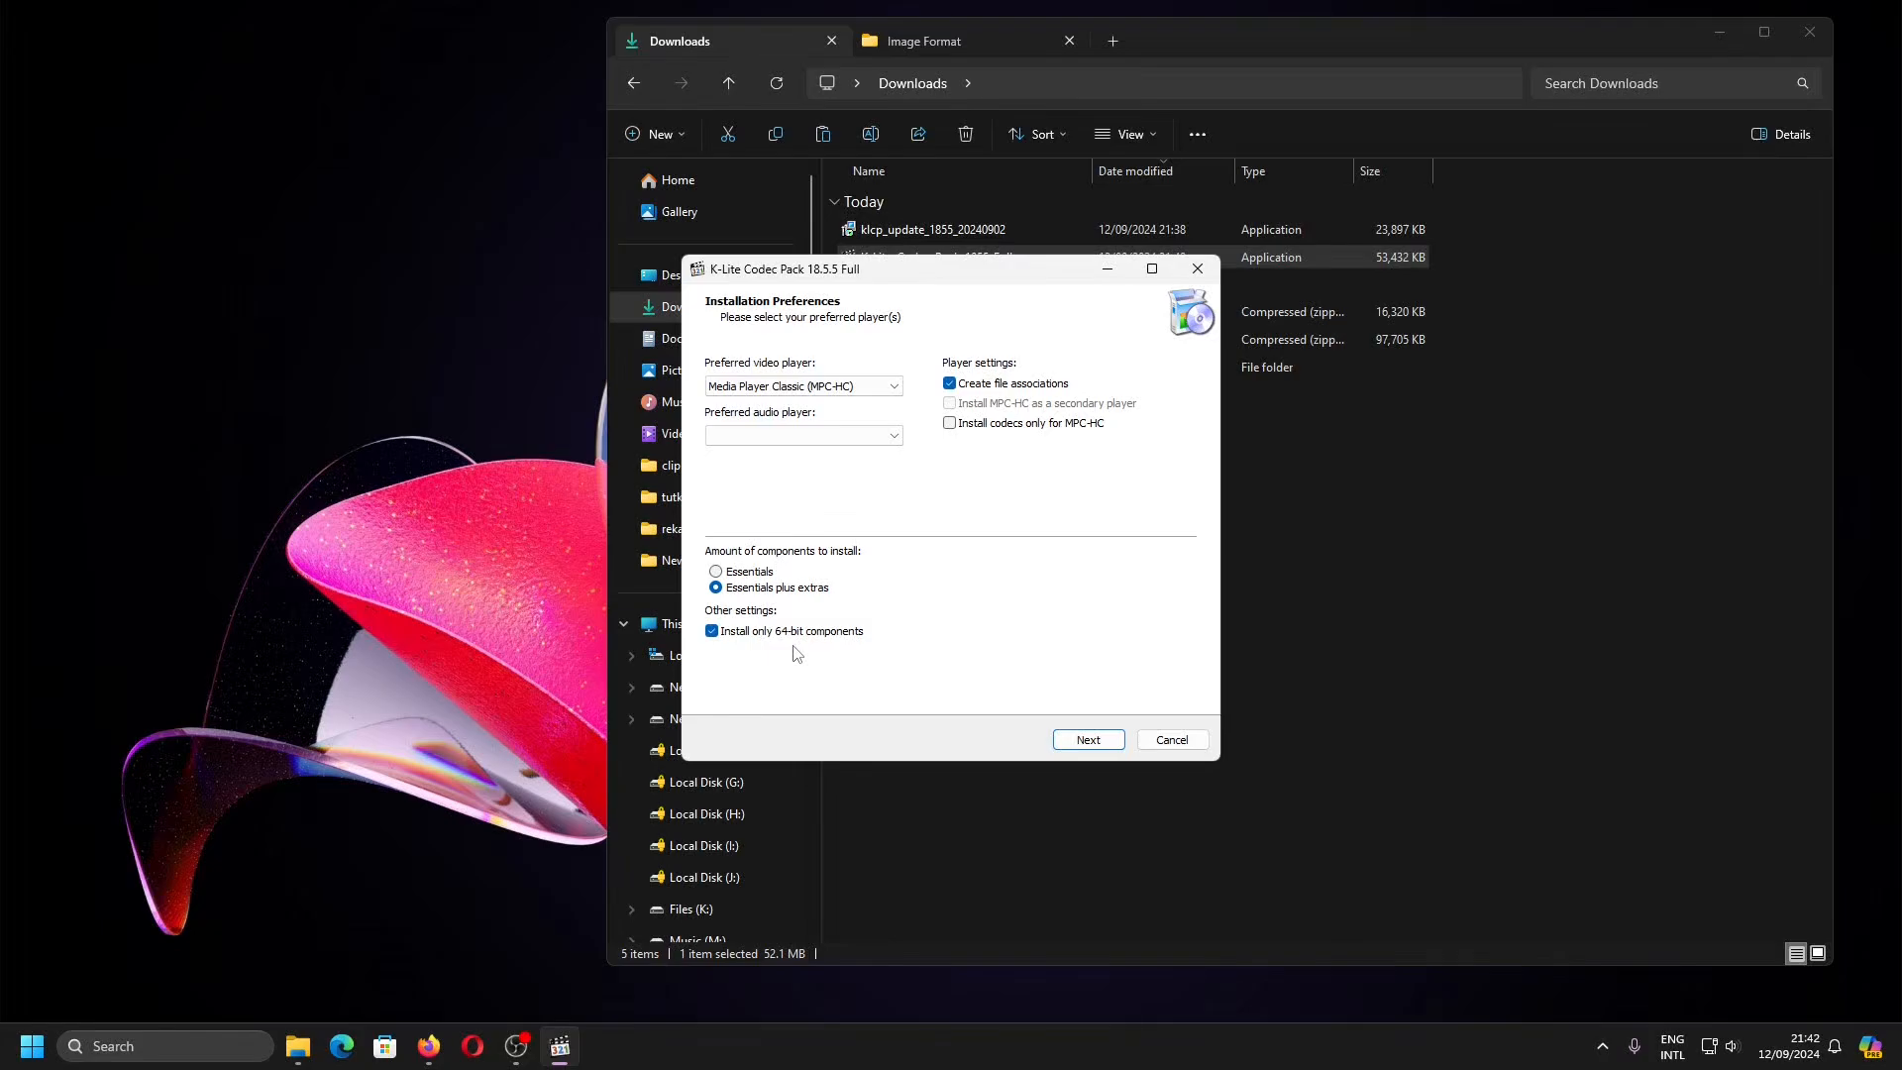
- Accept the MPC-HC, Essentials plus extras and 64-bit-only preferences, and keep the components of the Advanced playback profile
click(1086, 738)
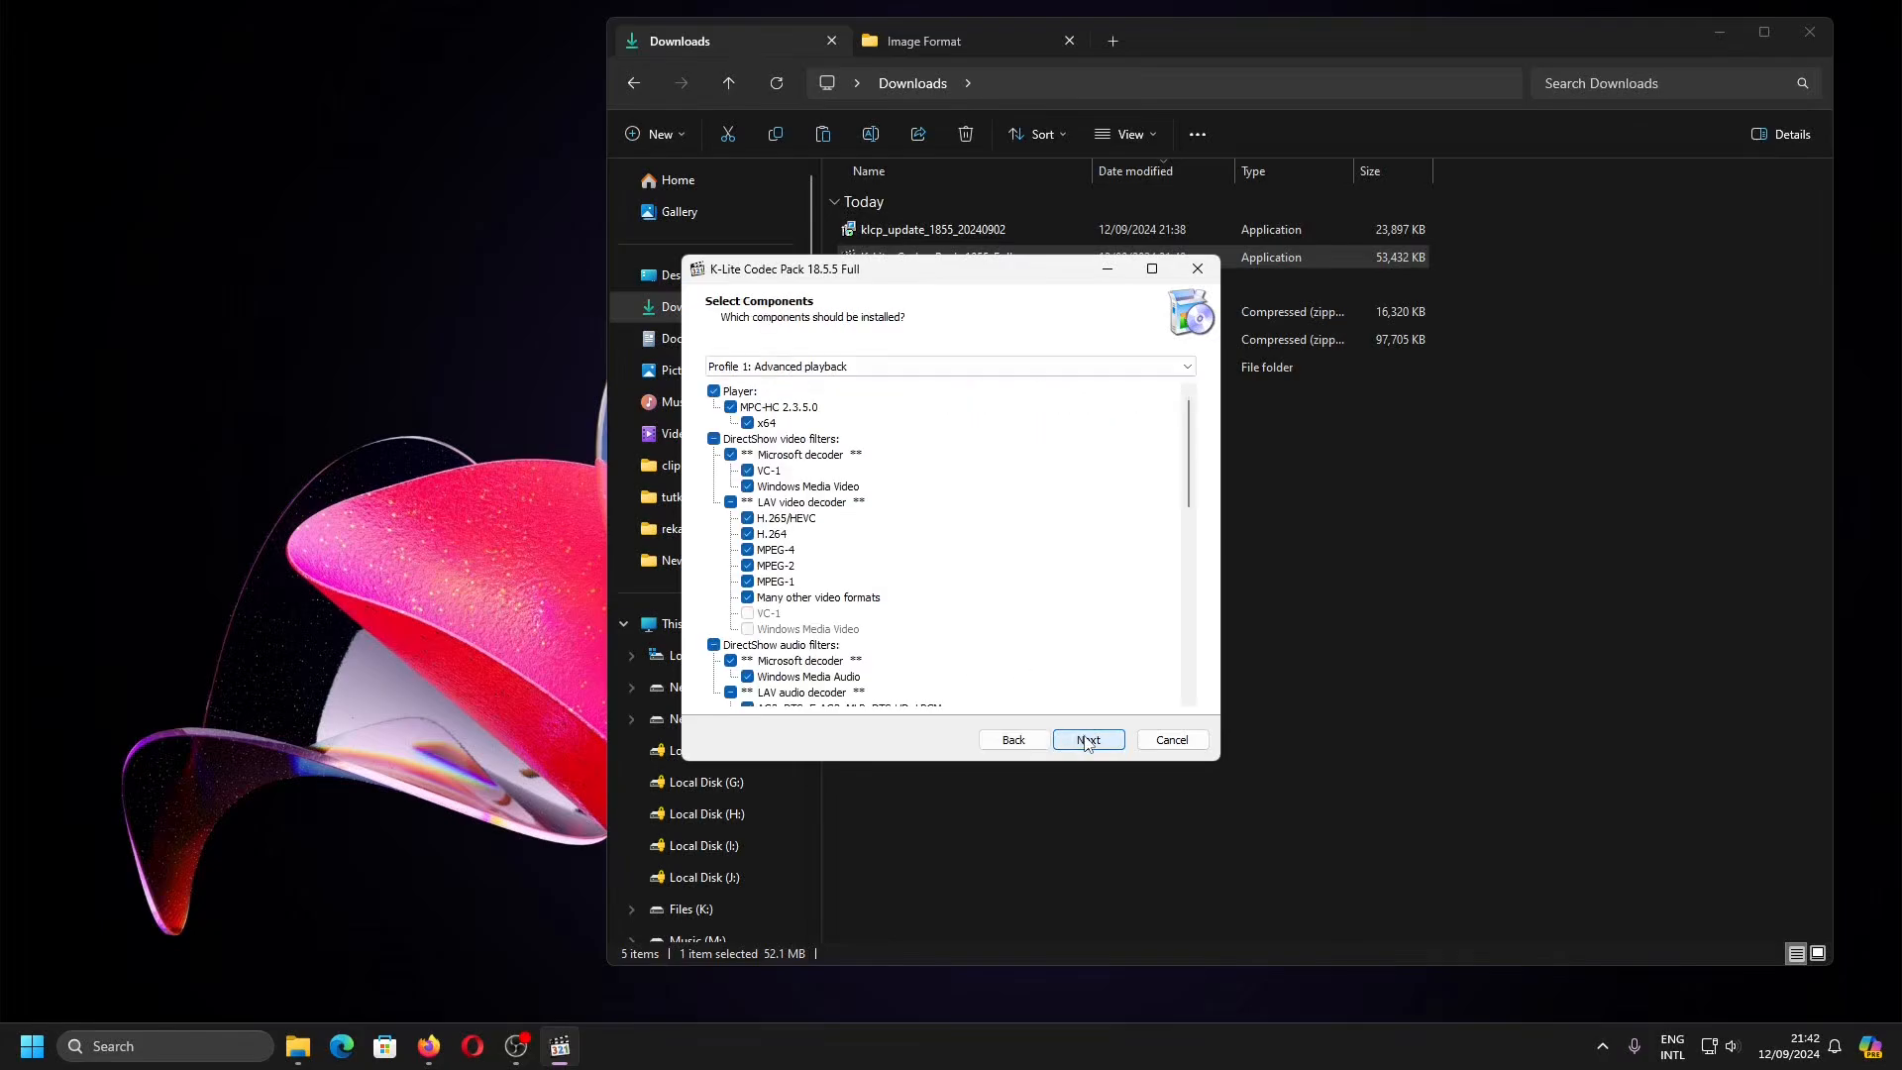
drag(1190, 454, 1221, 686)
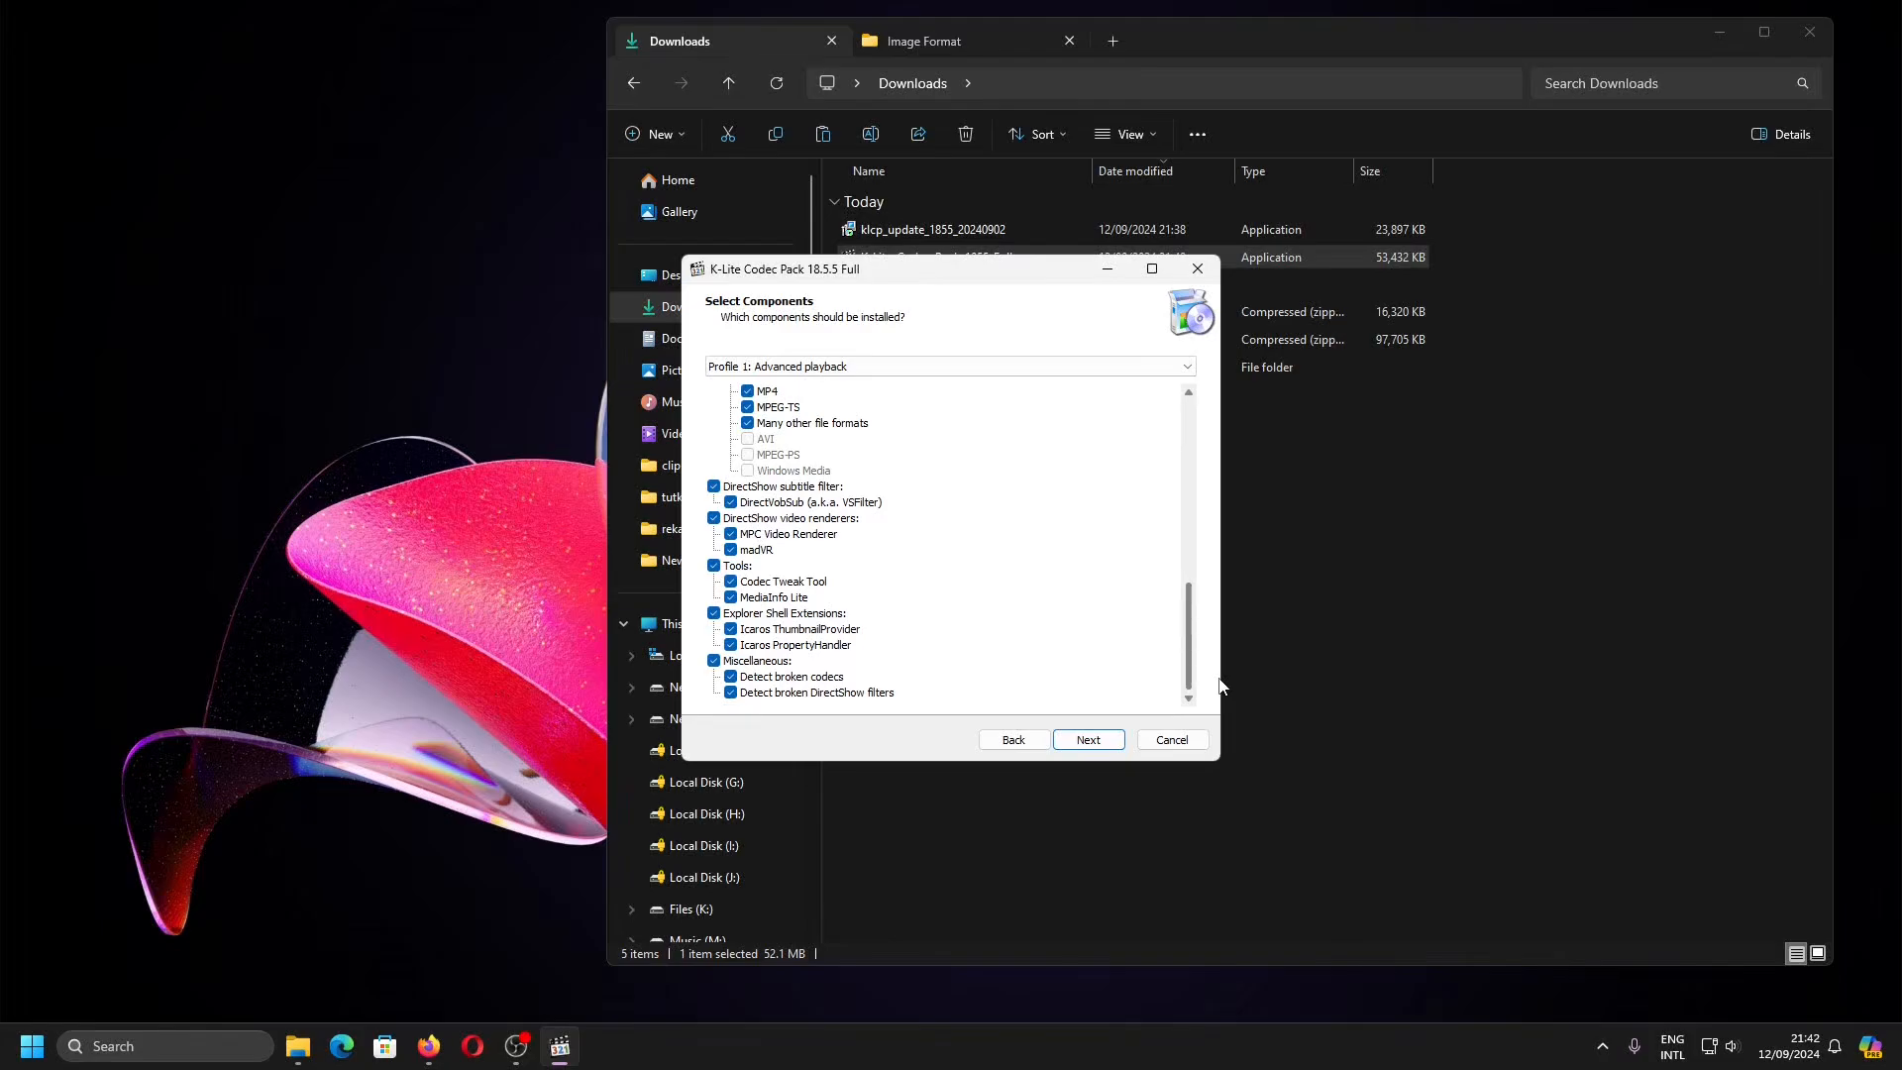
drag(1190, 653, 1173, 452)
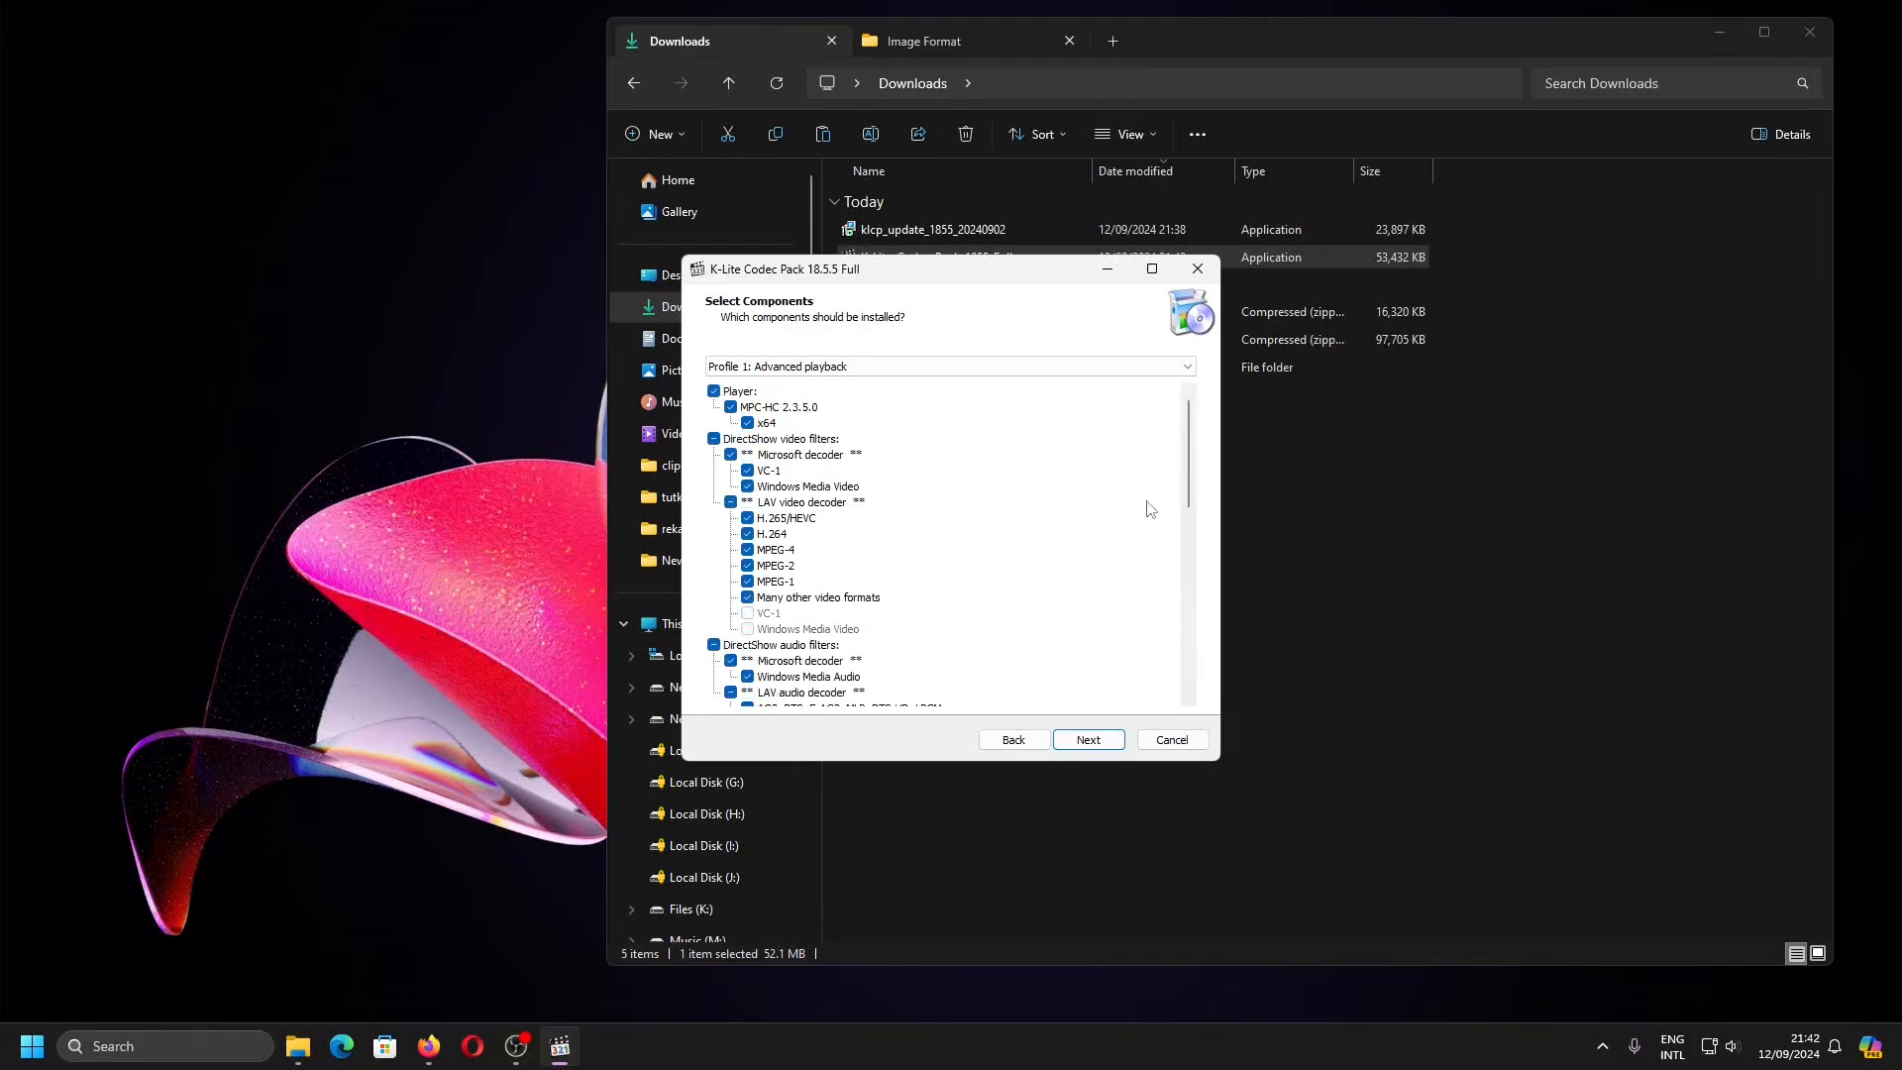
click(1087, 740)
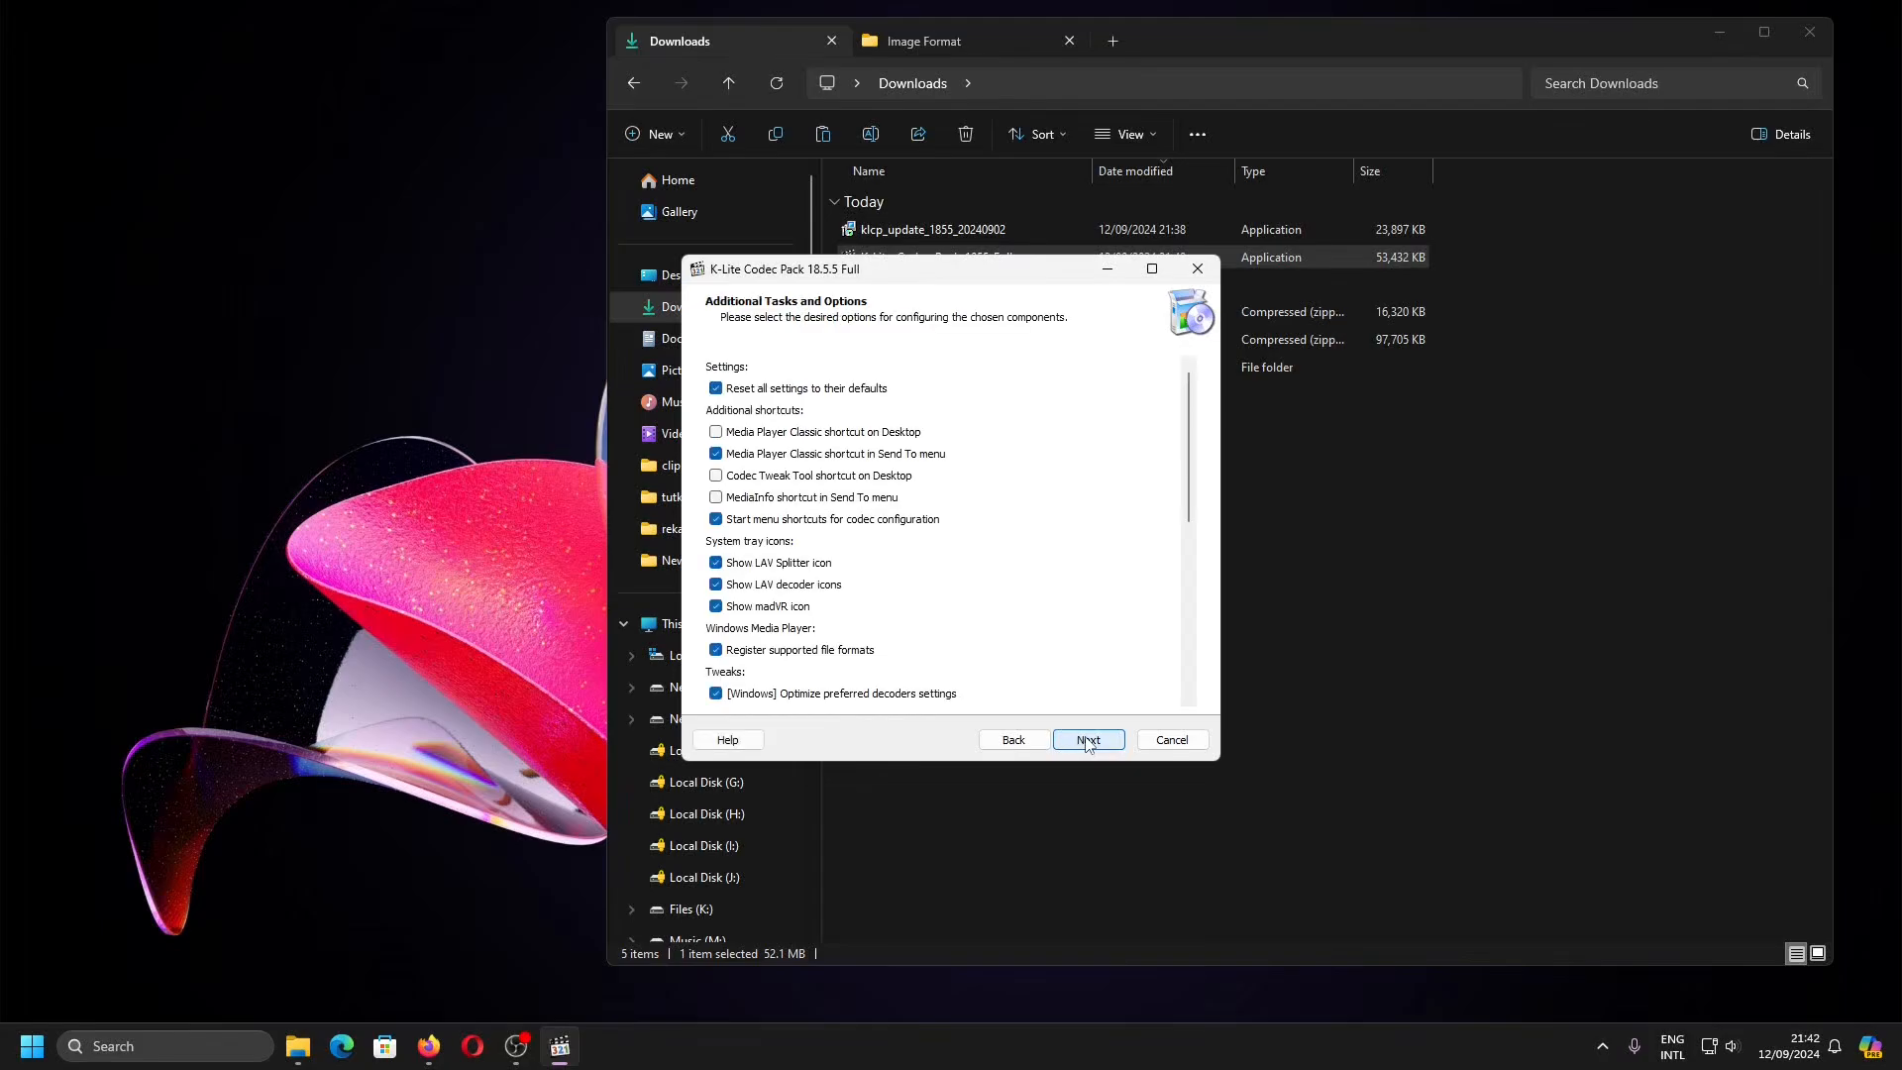
- Review the additional tasks and options and continue to the MPC-HC configuration with the preselected choices
scroll(1117, 557, down, 6)
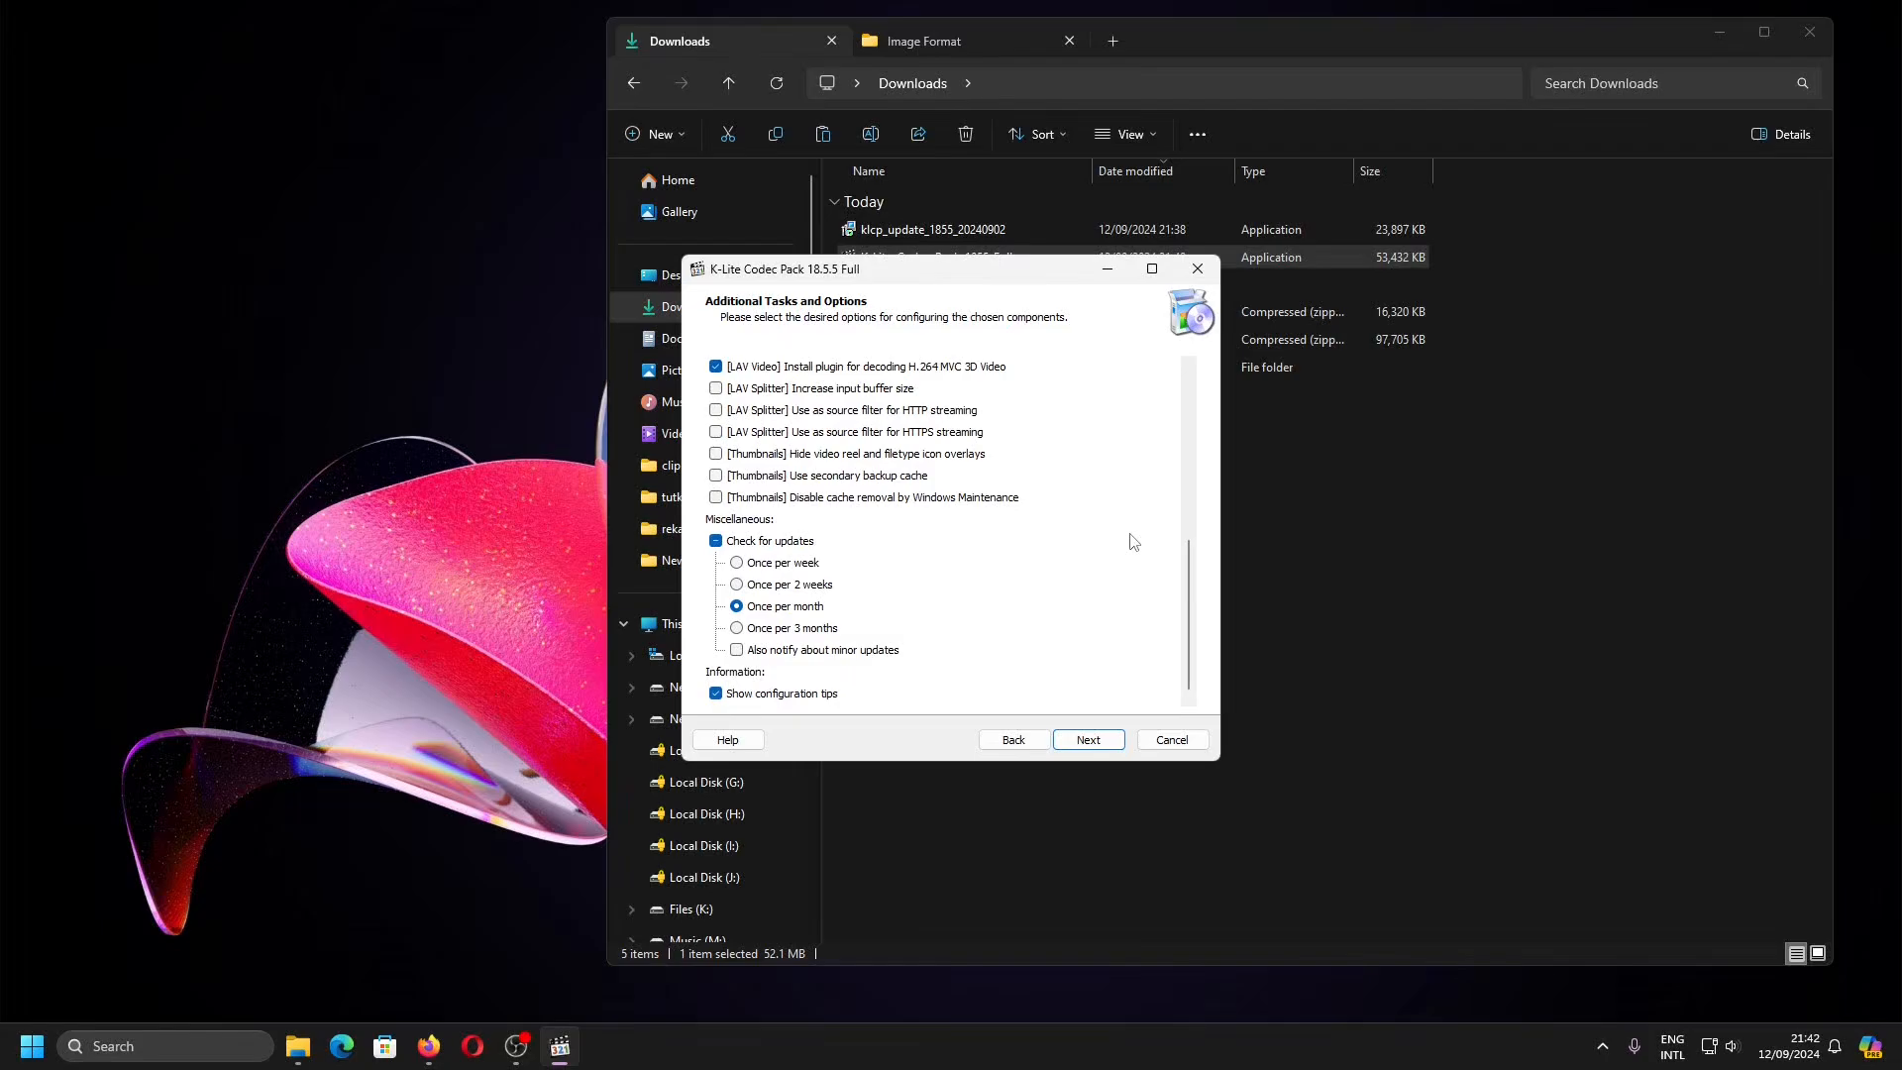
scroll(1134, 541, up, 4)
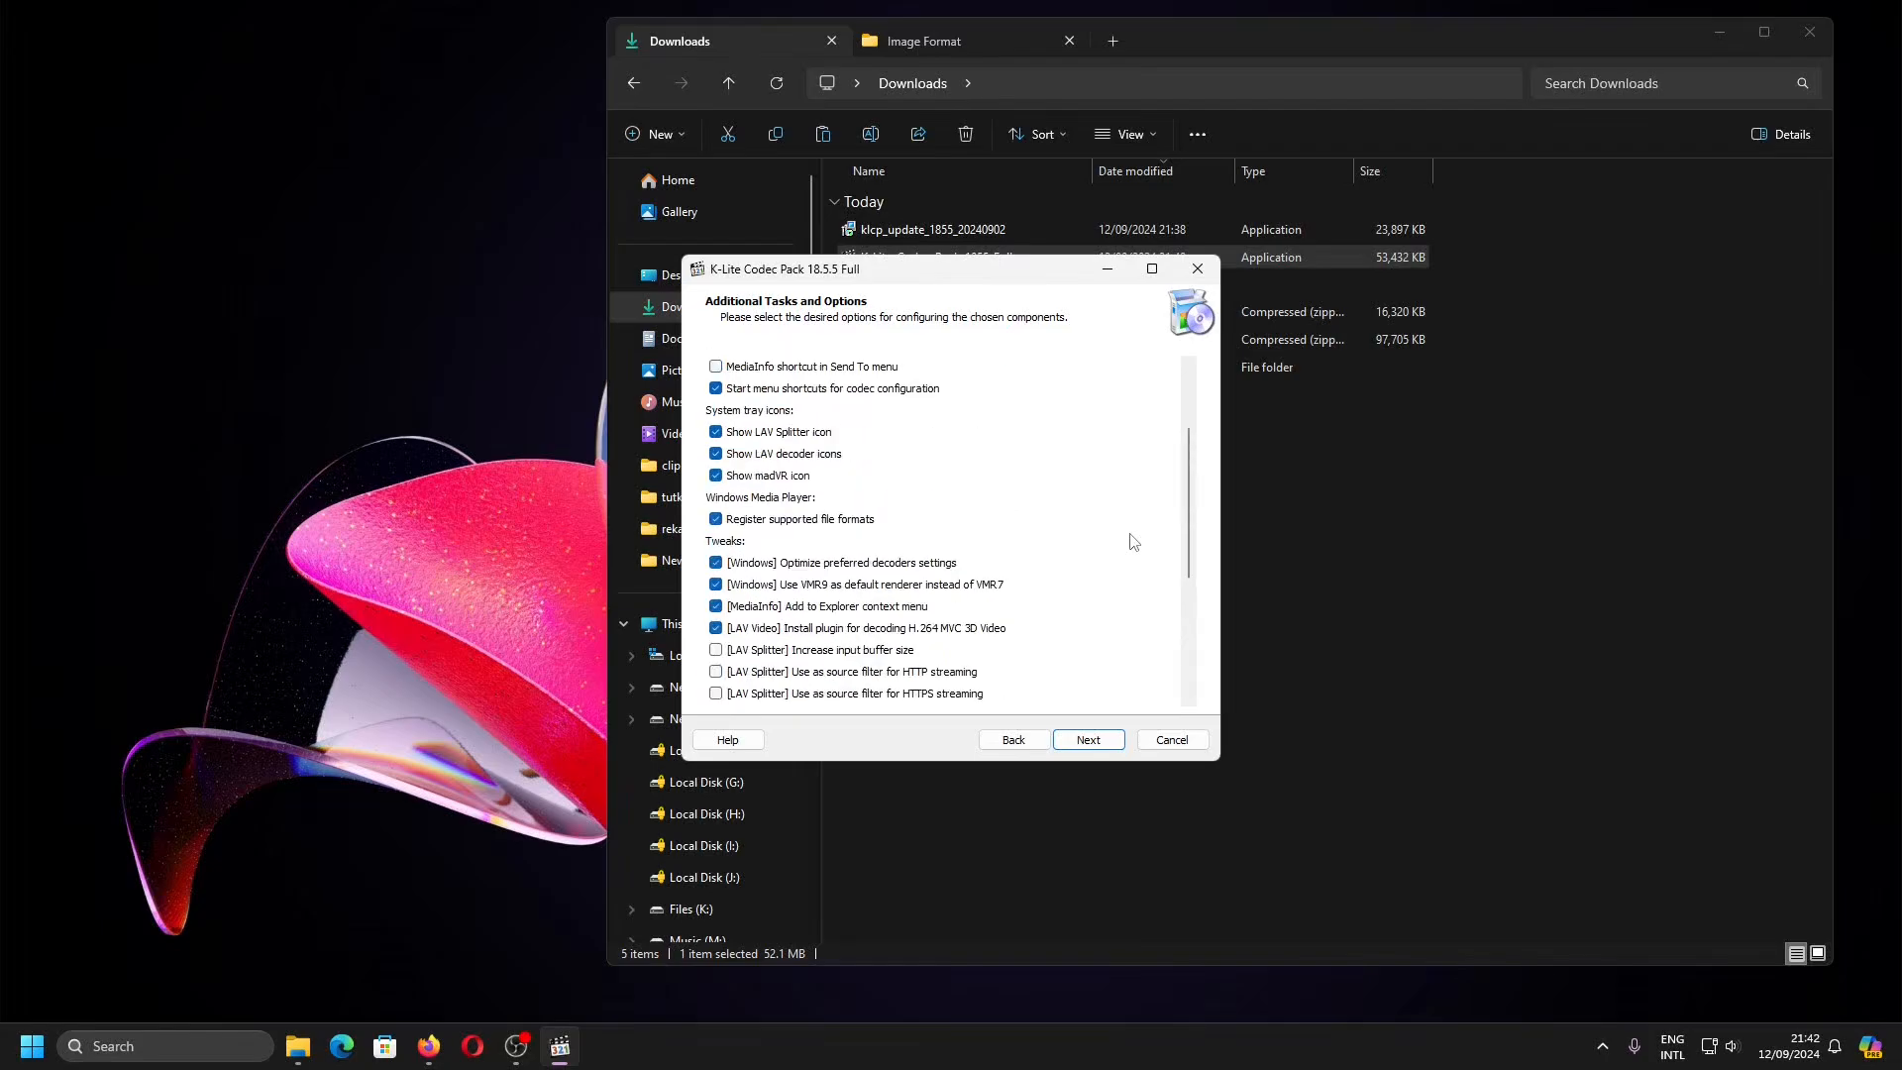
scroll(1133, 541, up, 2)
scroll(1134, 541, down, 6)
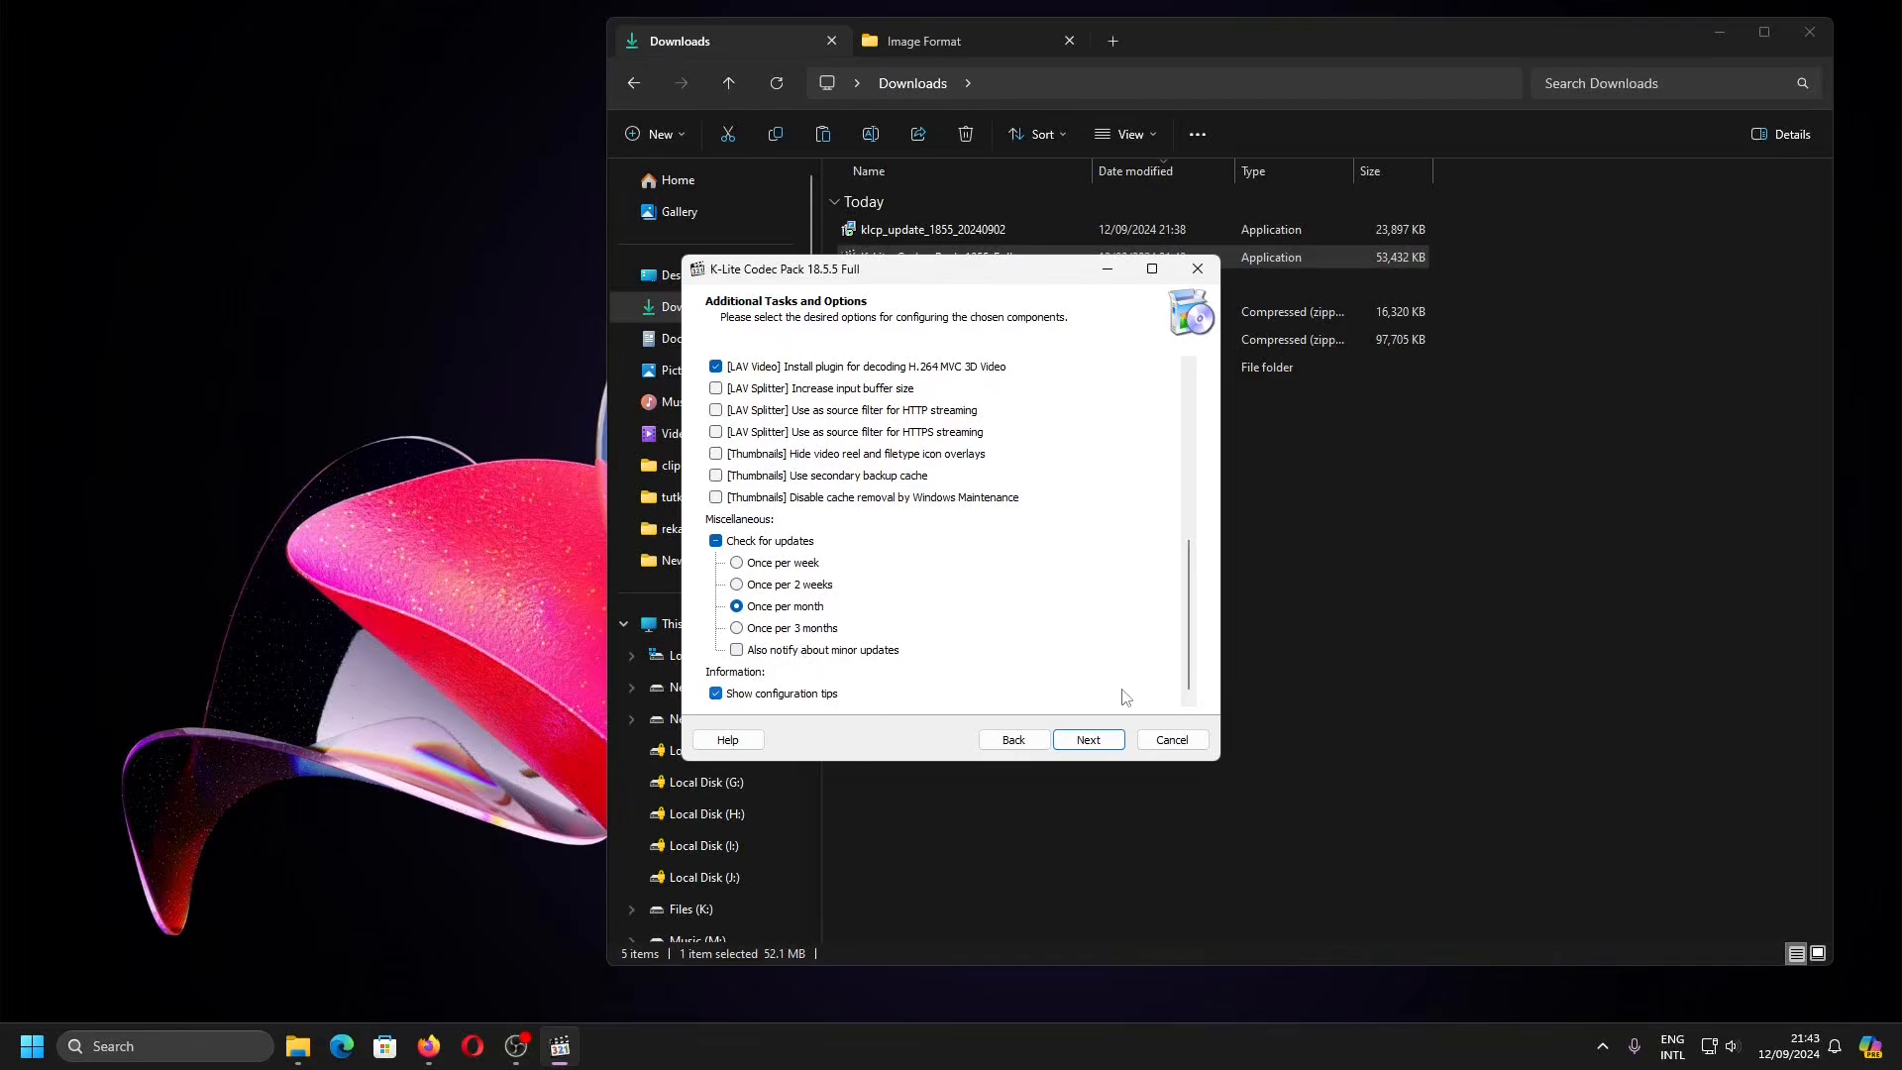
click(1104, 741)
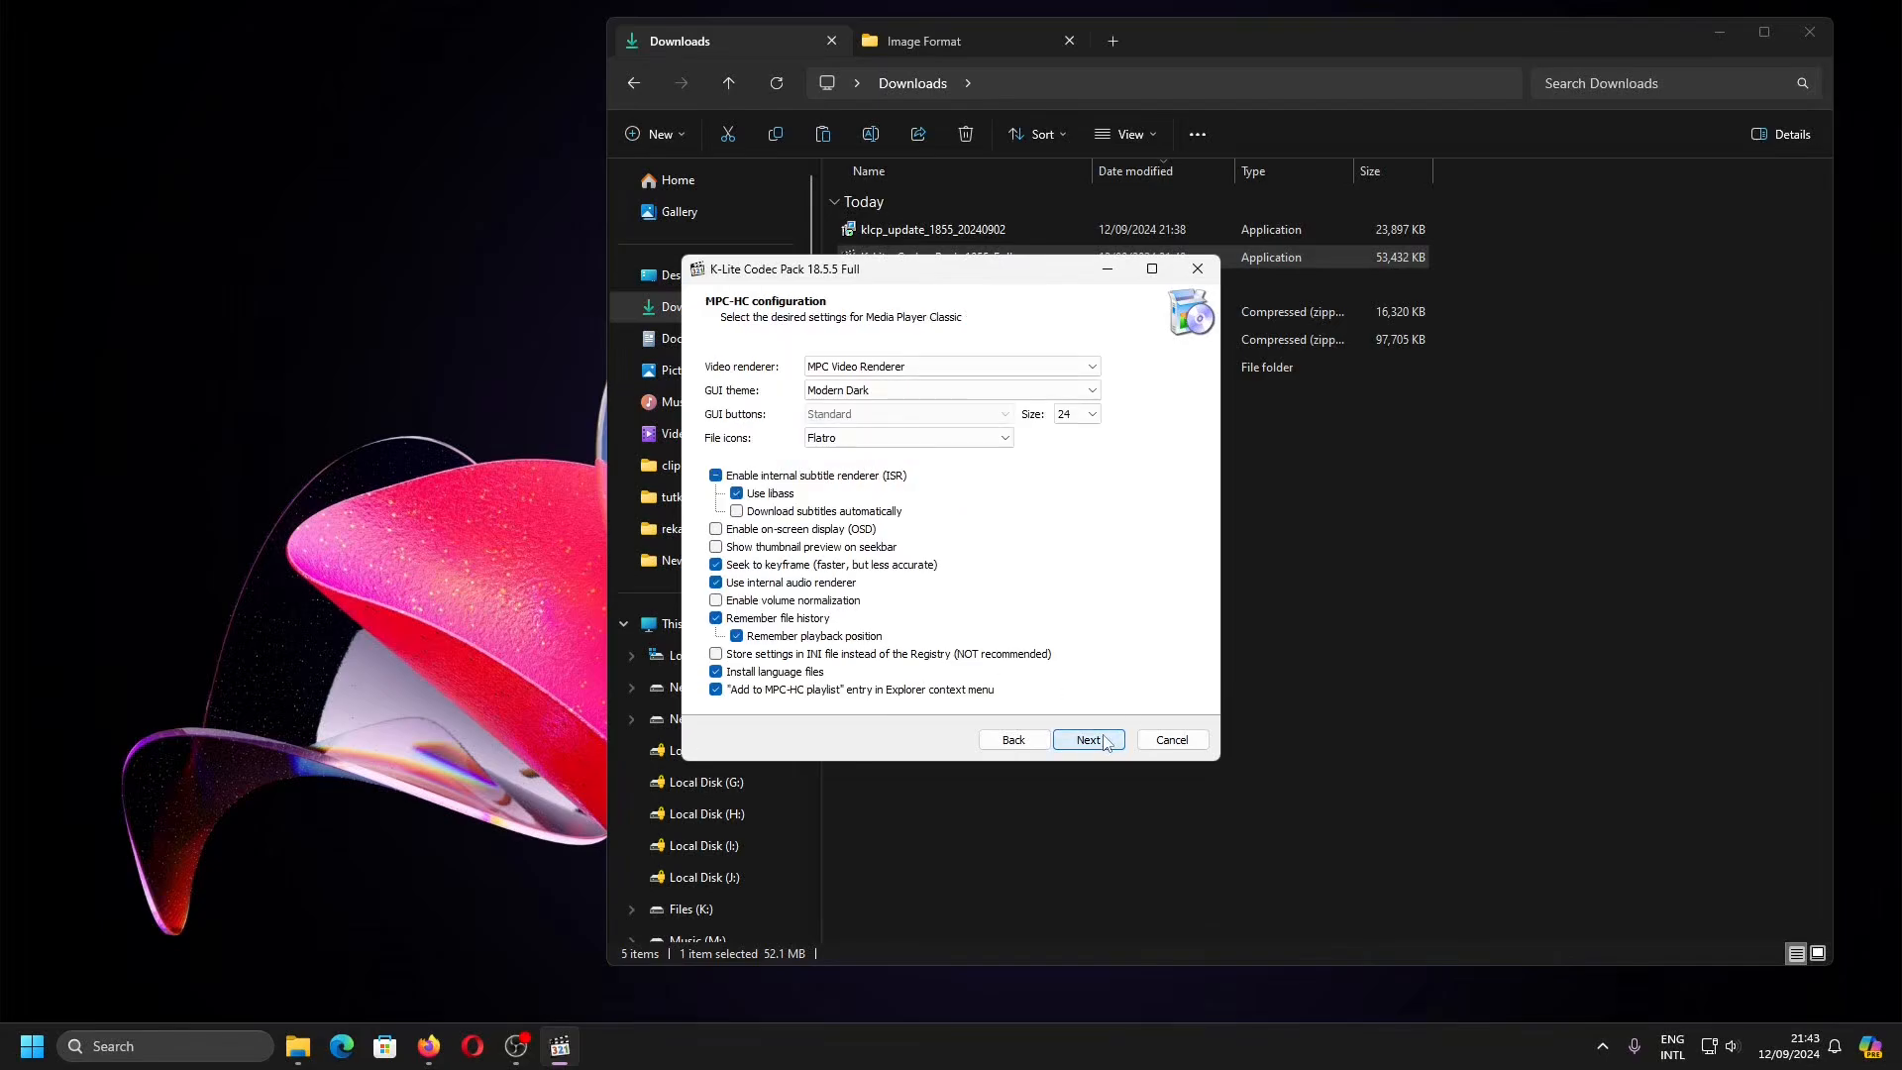
- Set the video renderer to madVR and the GUI theme to Modern Dark, comparing the theme with the player window beside the installer
click(1005, 367)
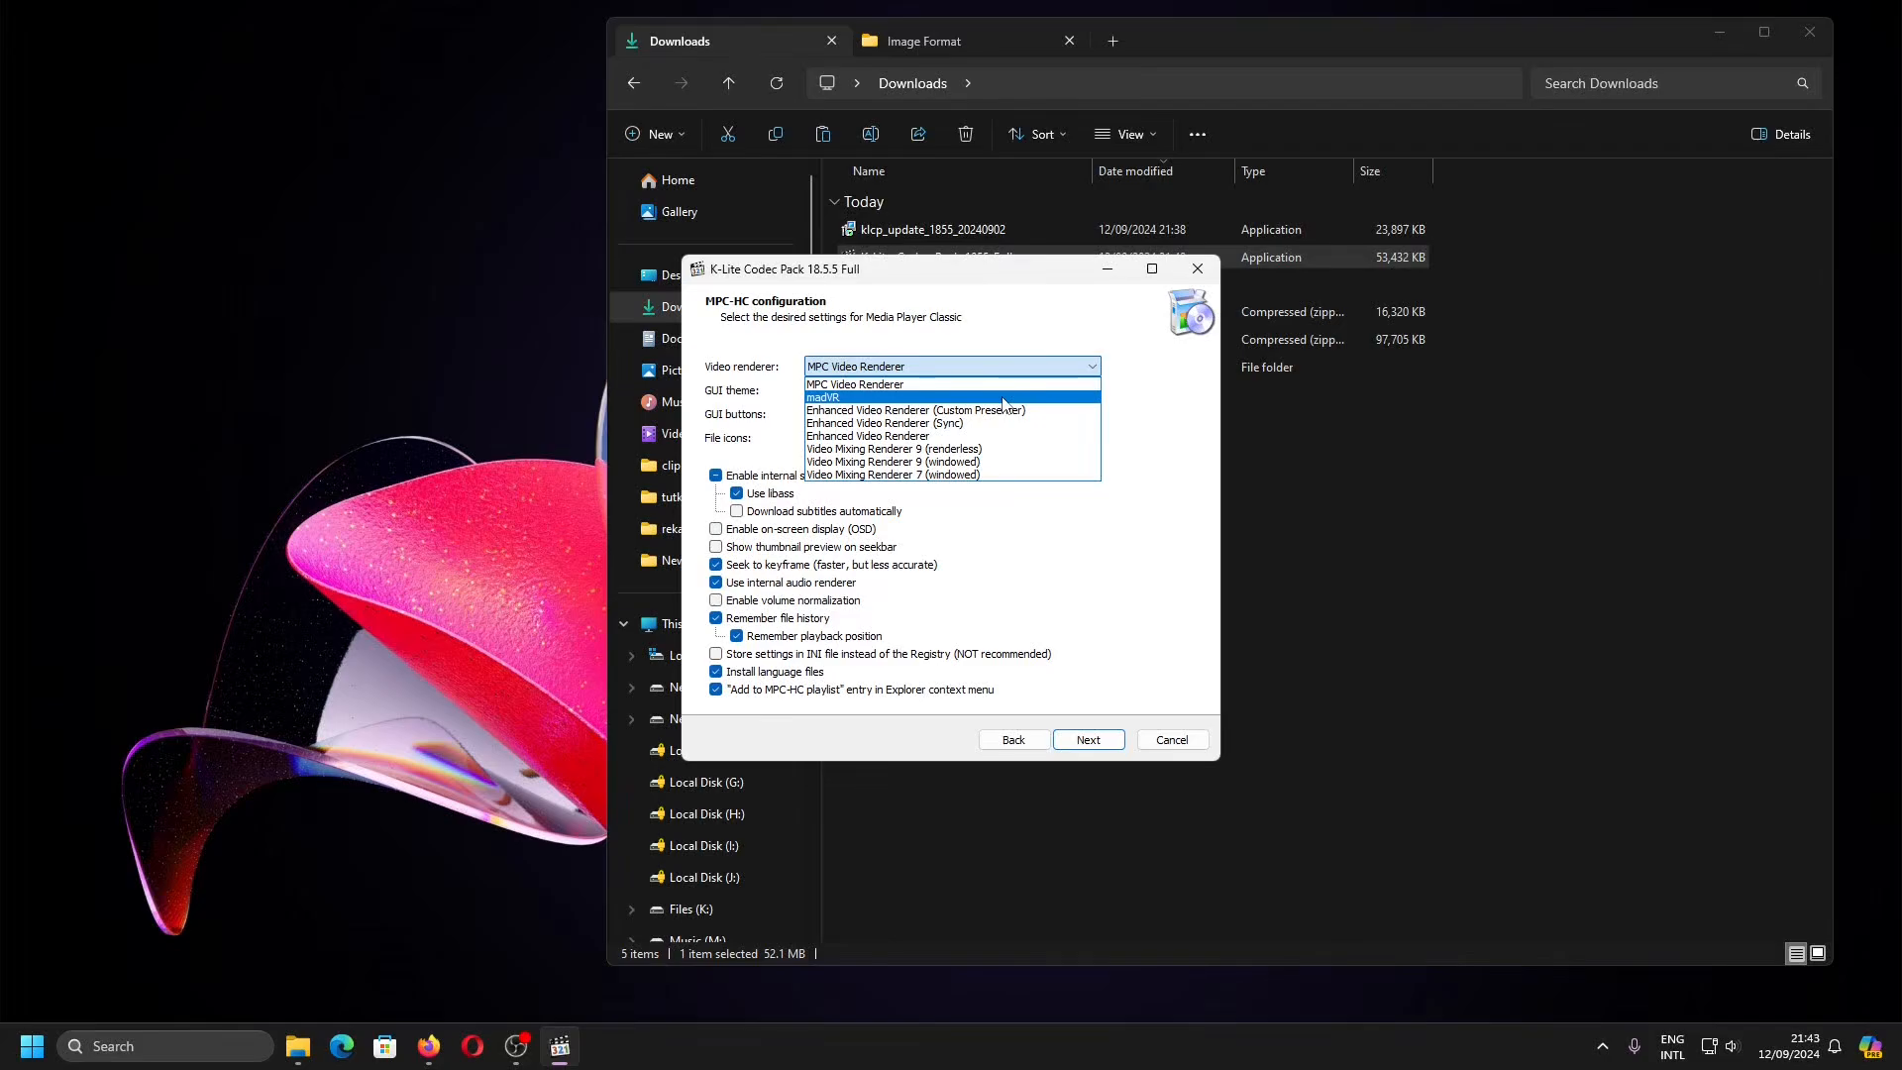
click(1003, 397)
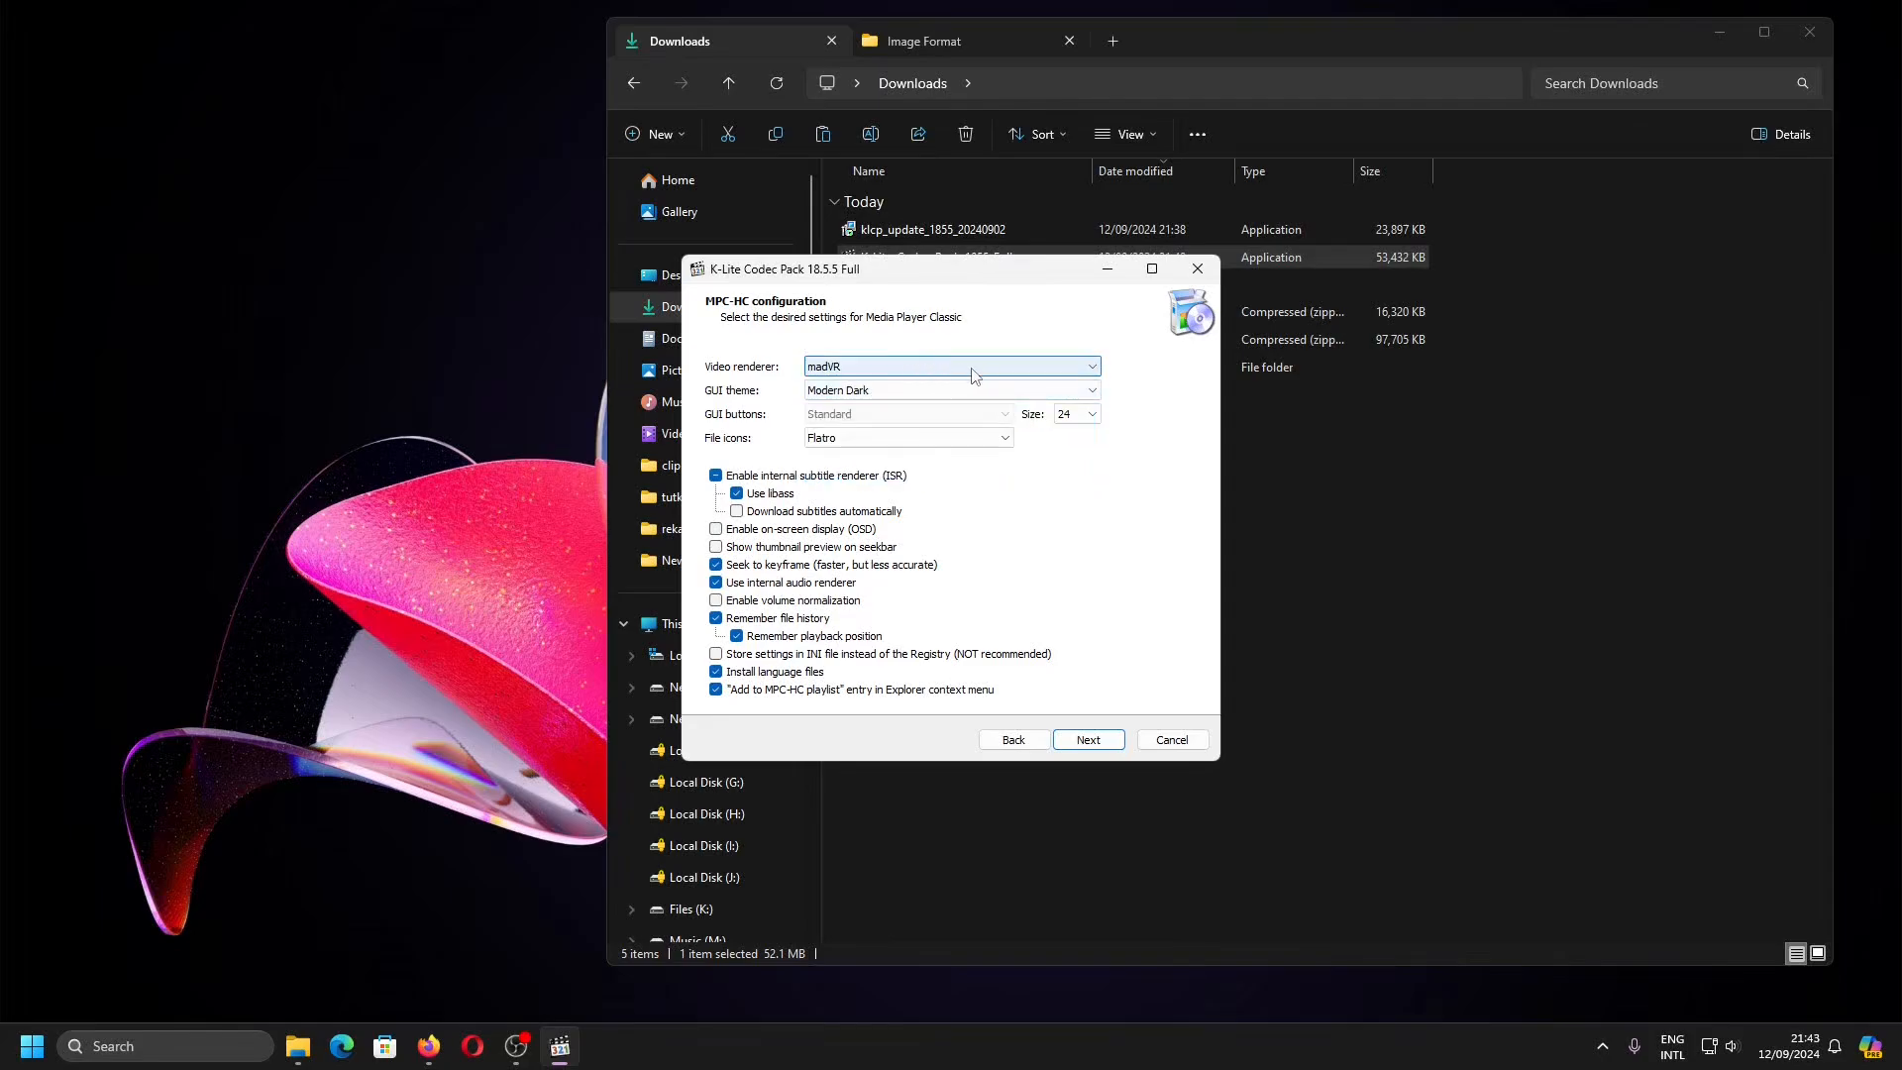
click(981, 392)
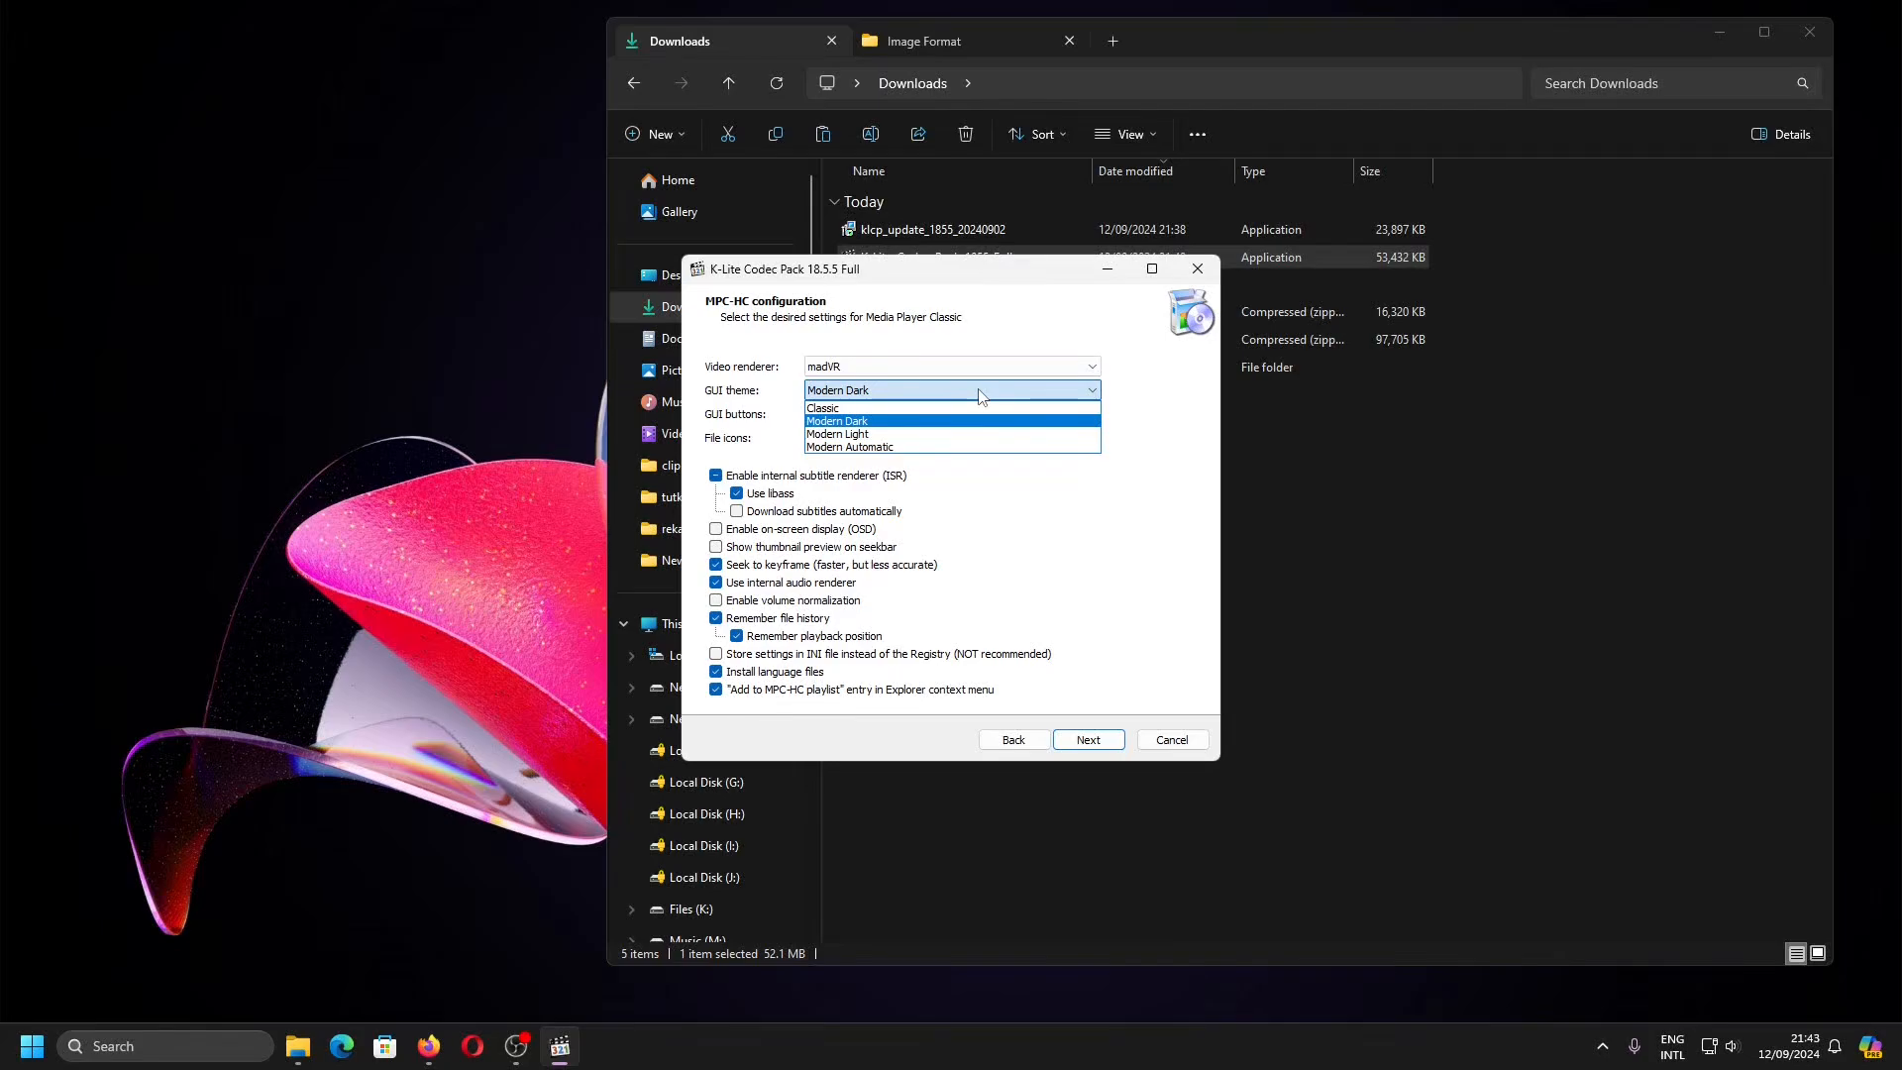
click(981, 421)
drag(902, 369, 1413, 418)
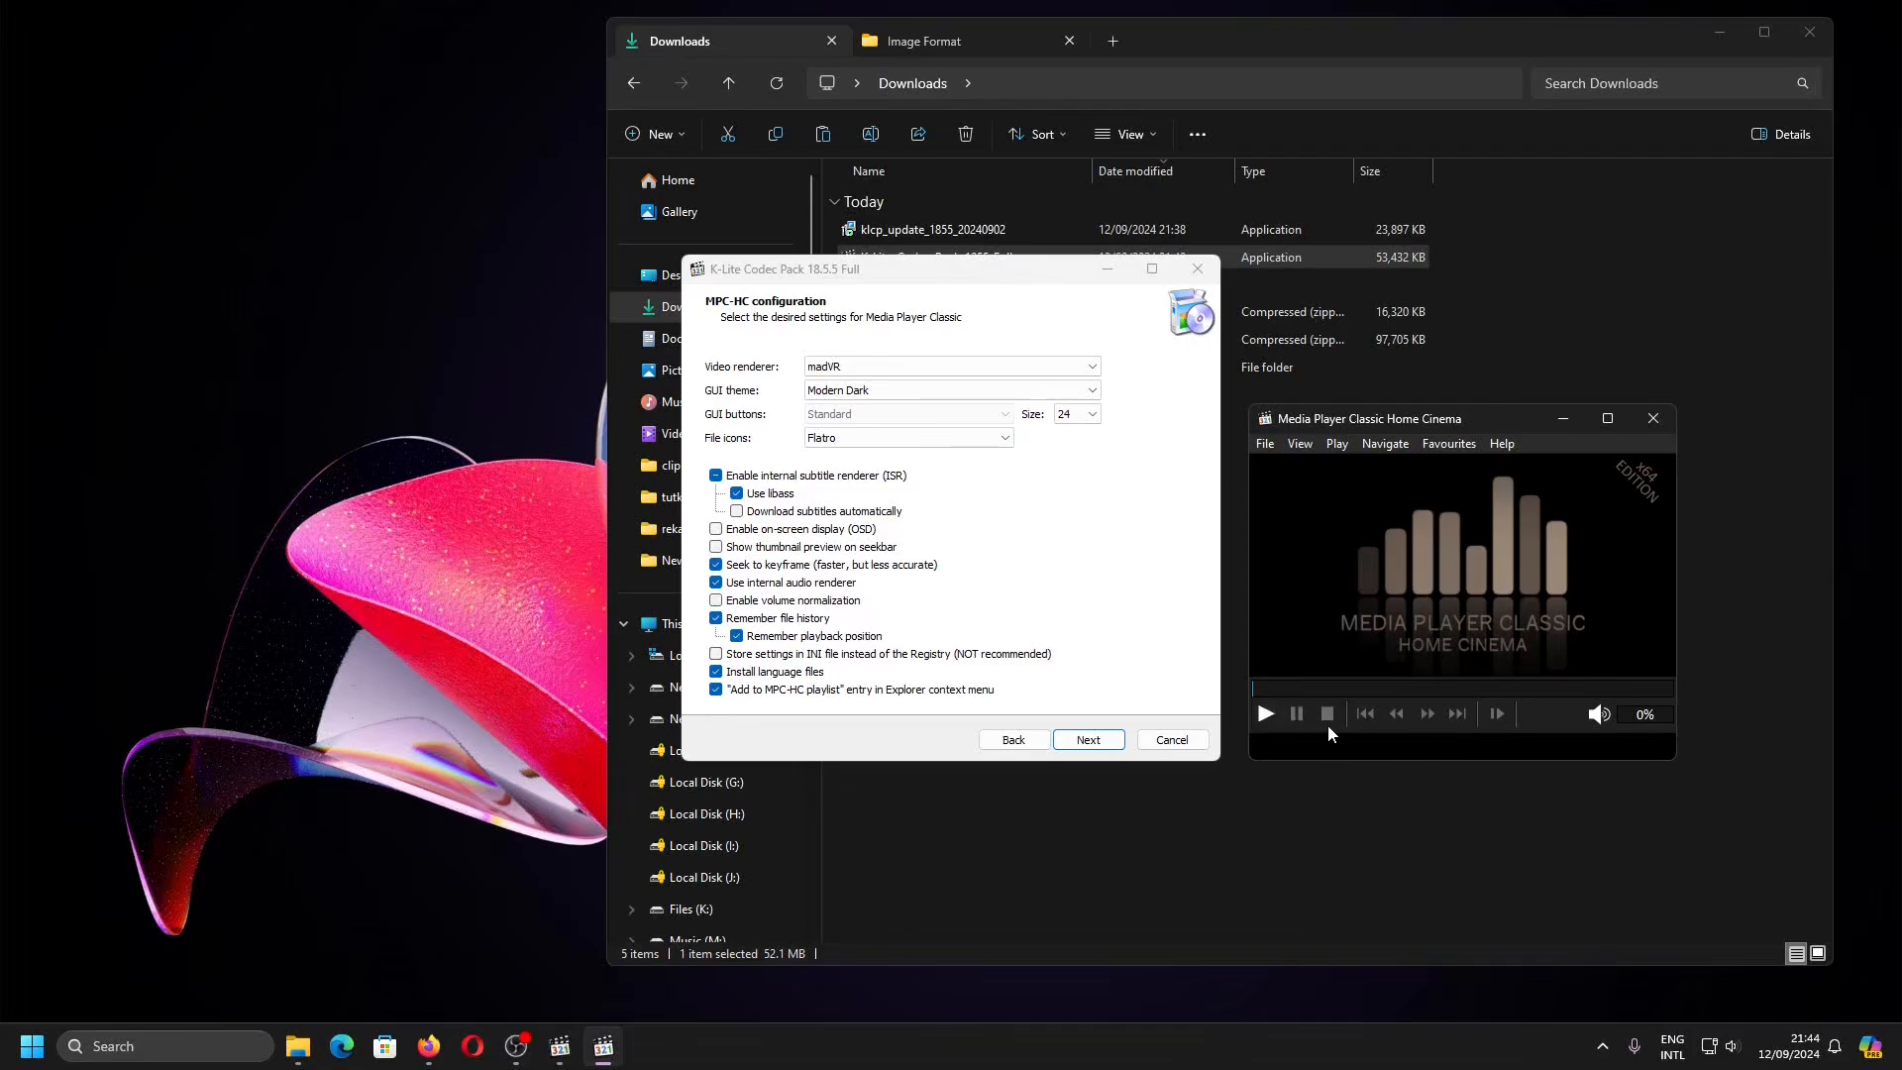
click(1044, 519)
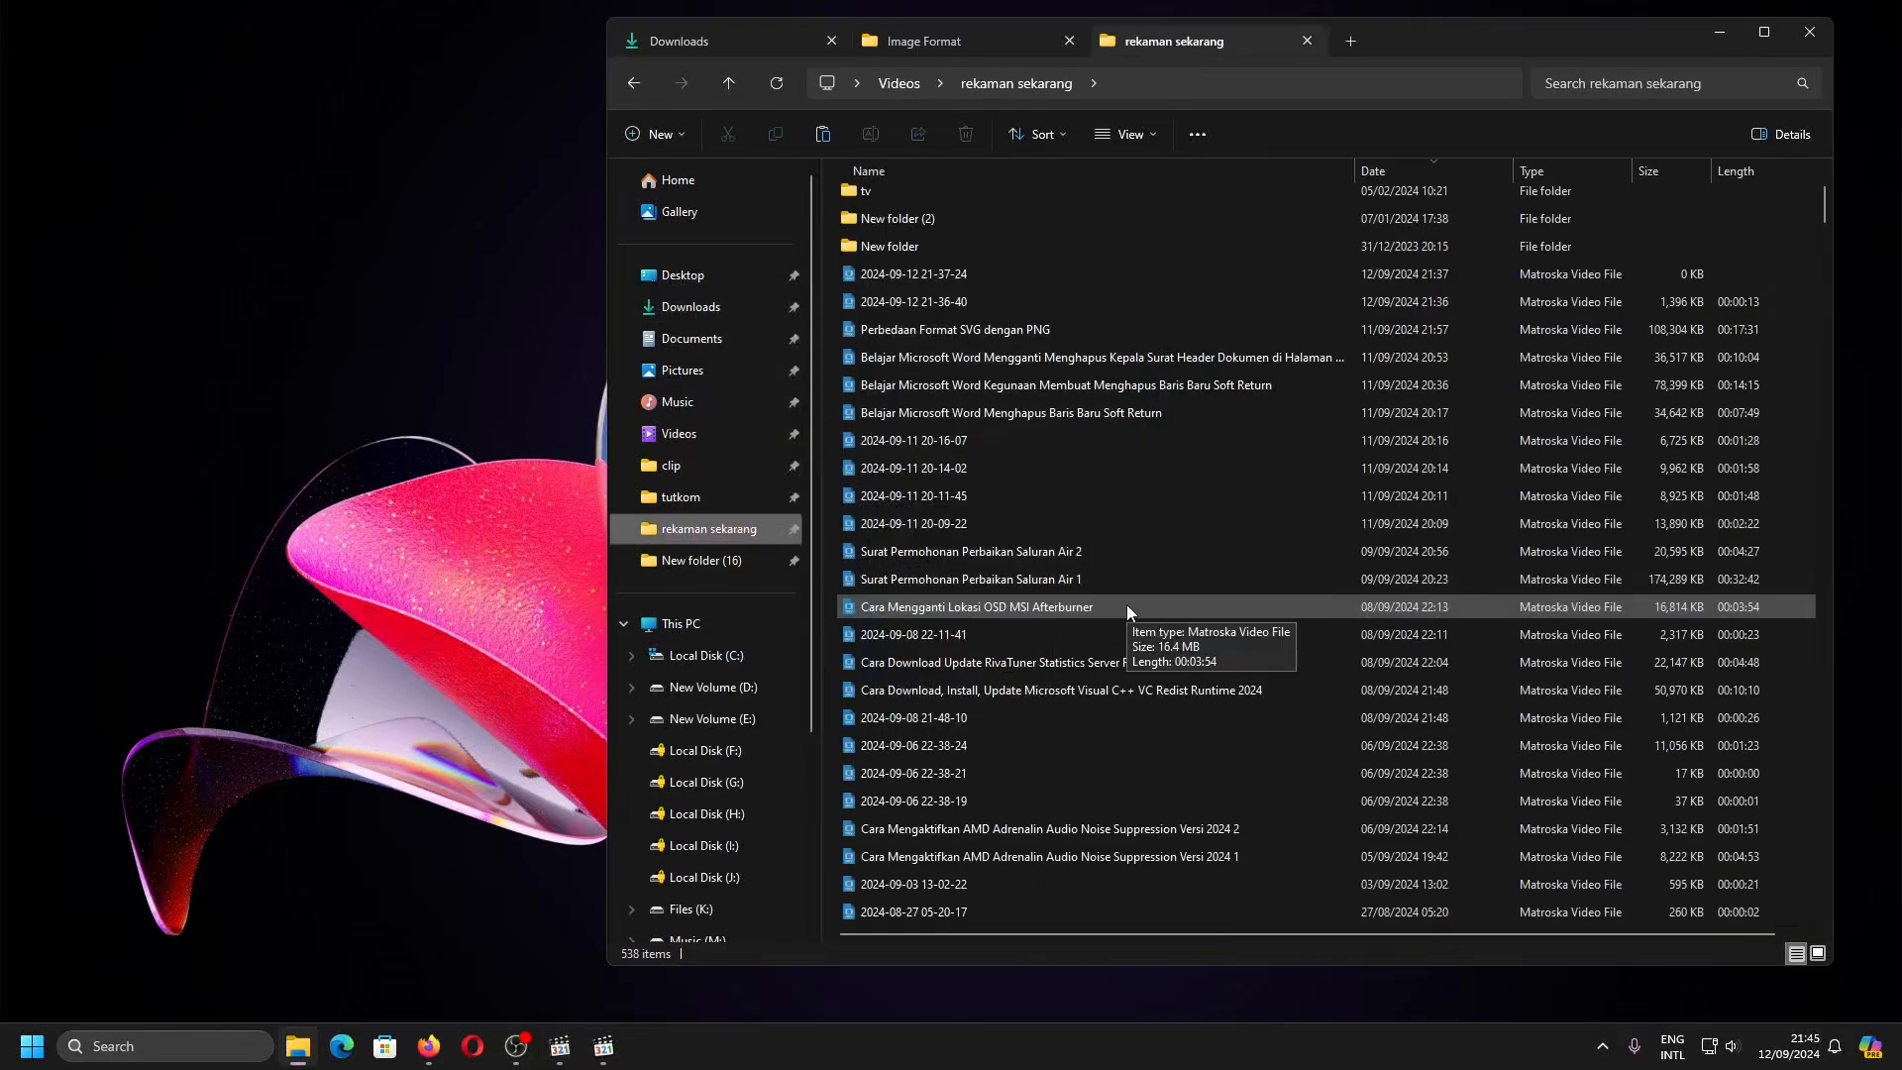
- Open the video "Cara Mengganti Lokasi OSD MSI Afterburner" from the rekaman sekarang folder and pause it to view the seekbar thumbnail preview
double_click(1127, 604)
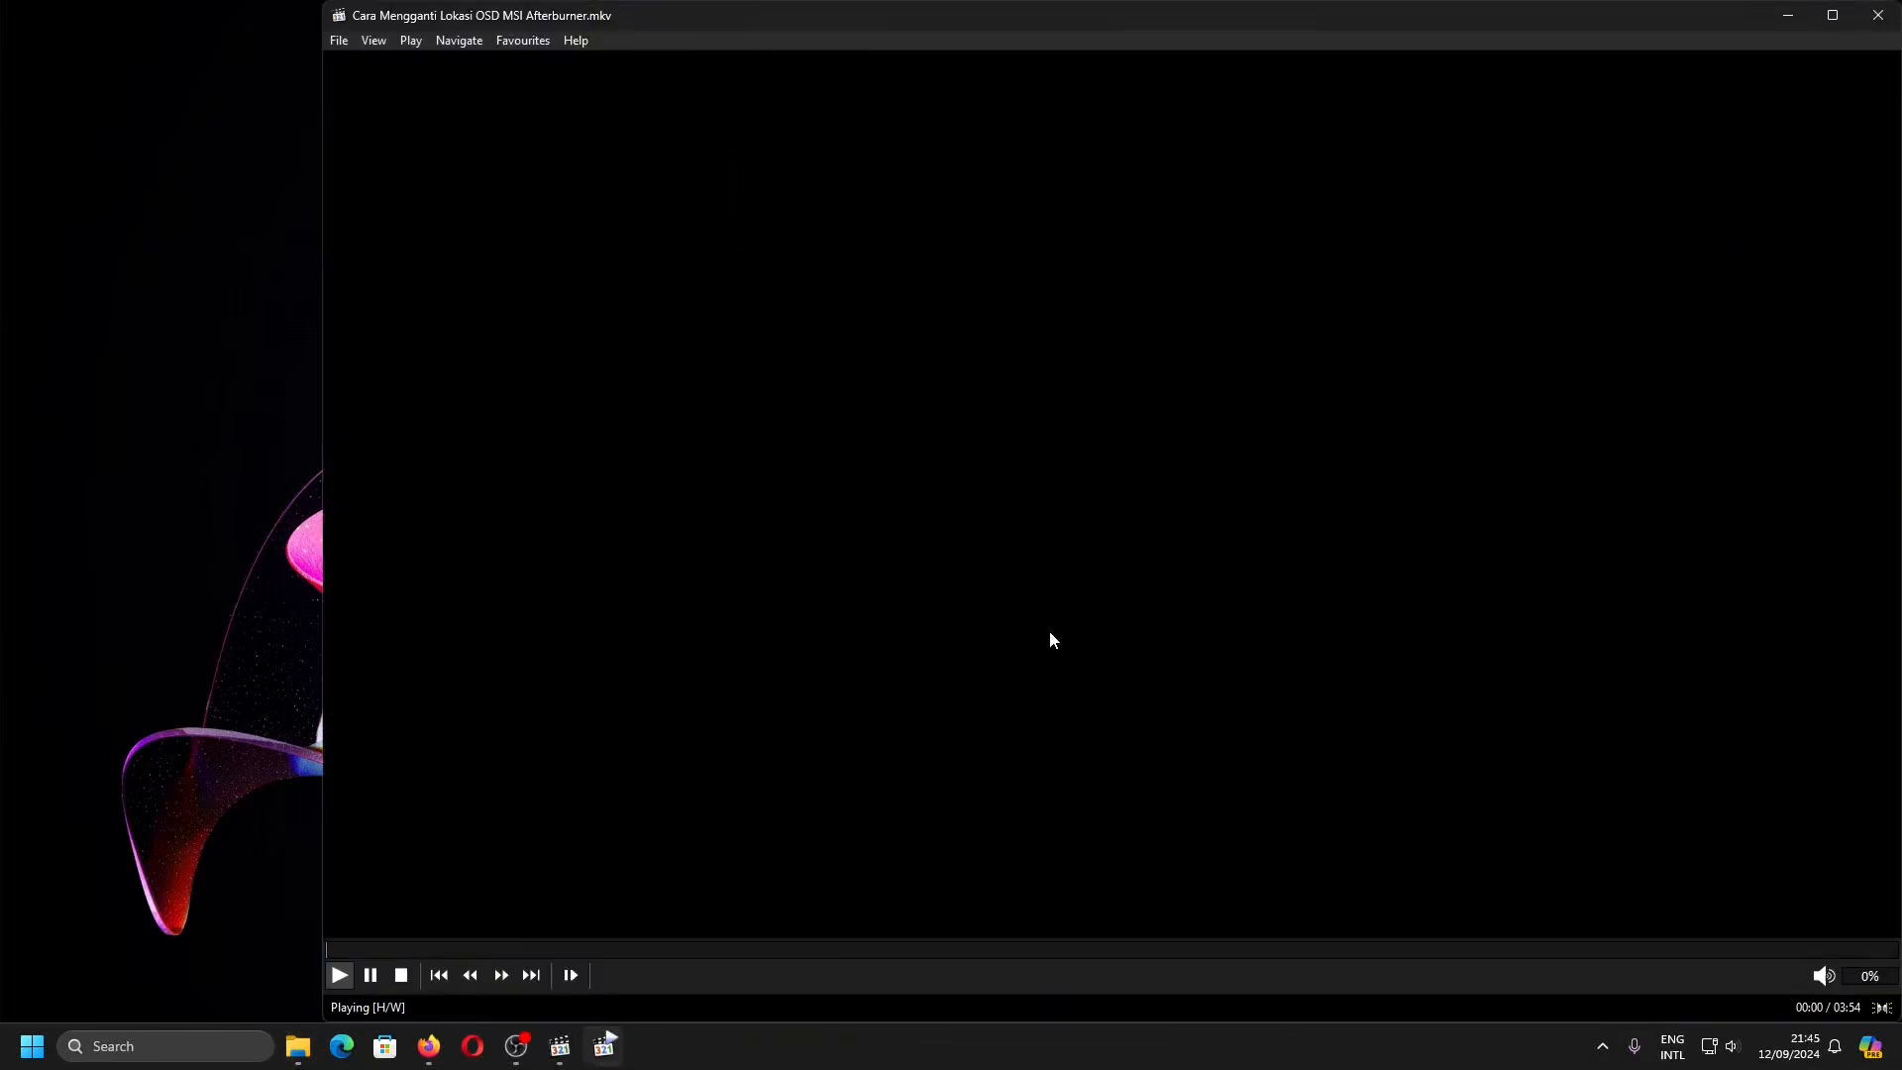
click(1027, 630)
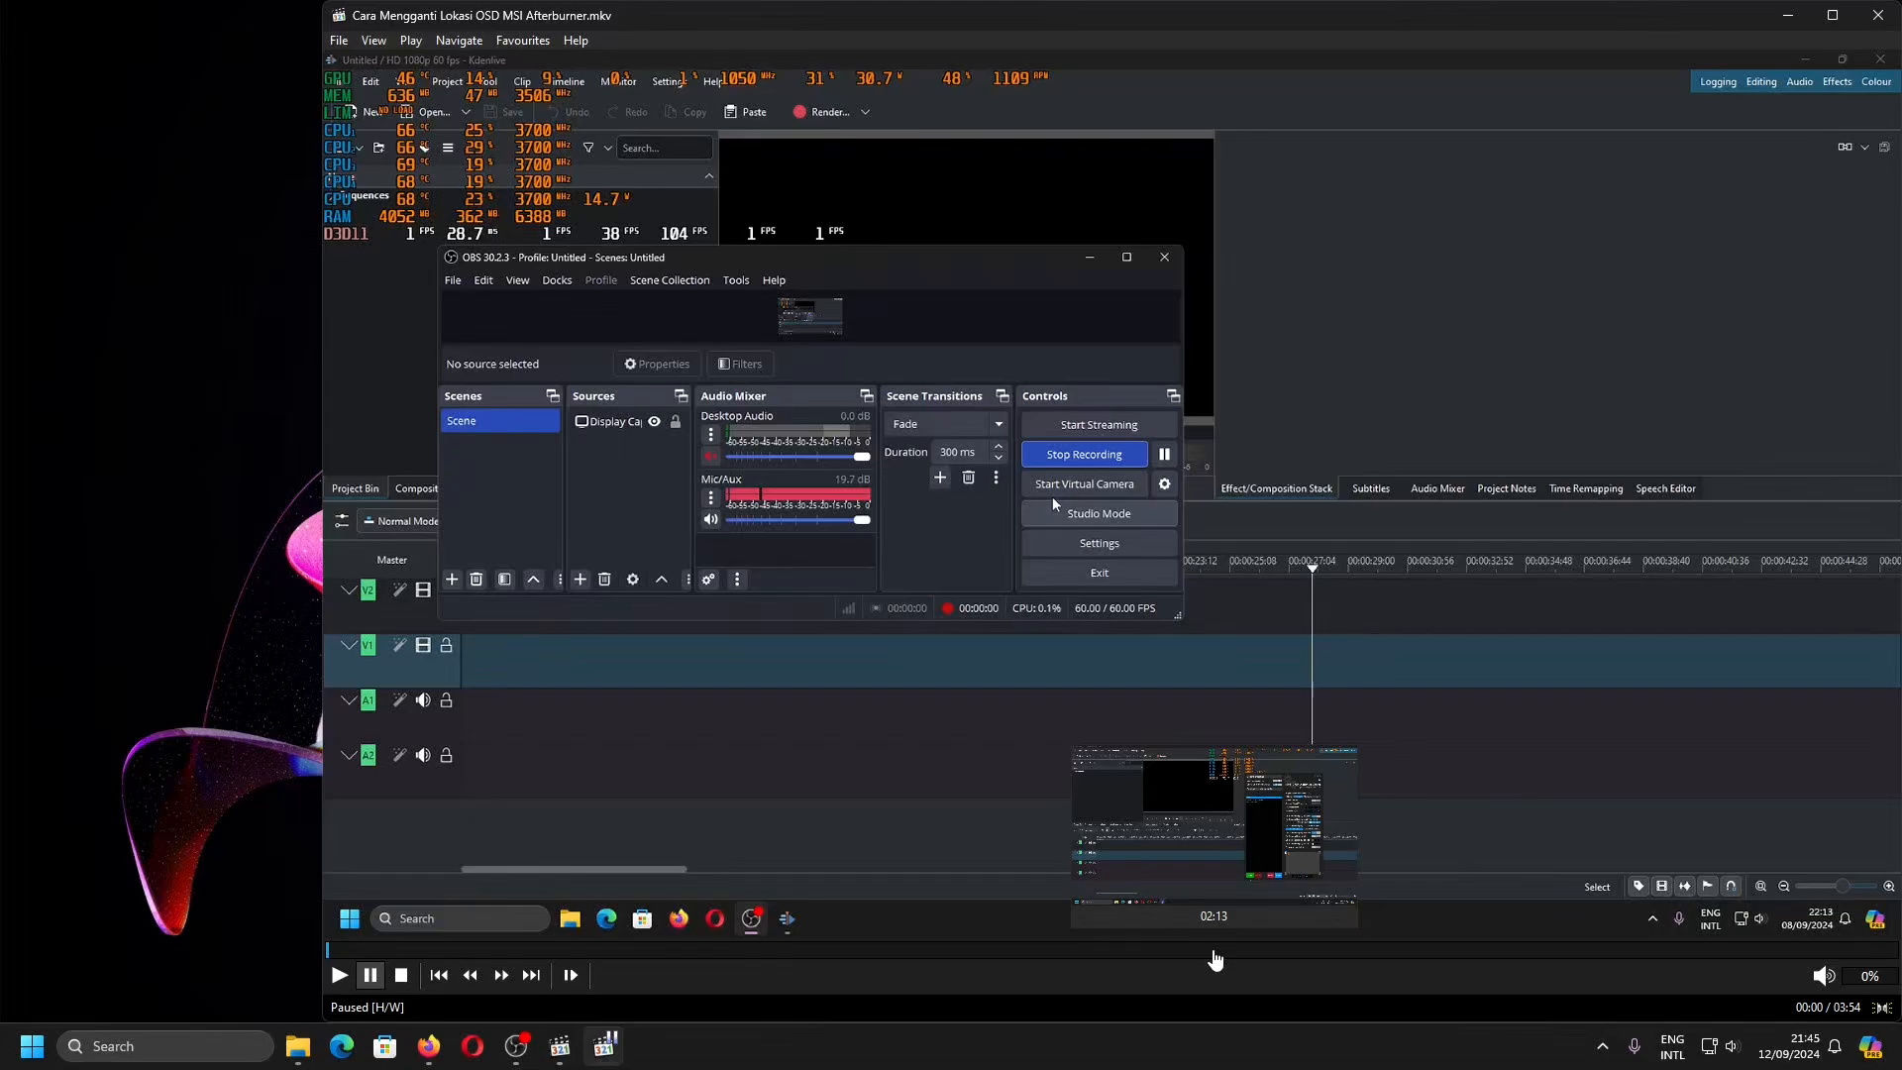
- Seek the paused MSI Afterburner video to about 02:13, then reopen it and repeat the seek to test keyframe seeking
click(1214, 953)
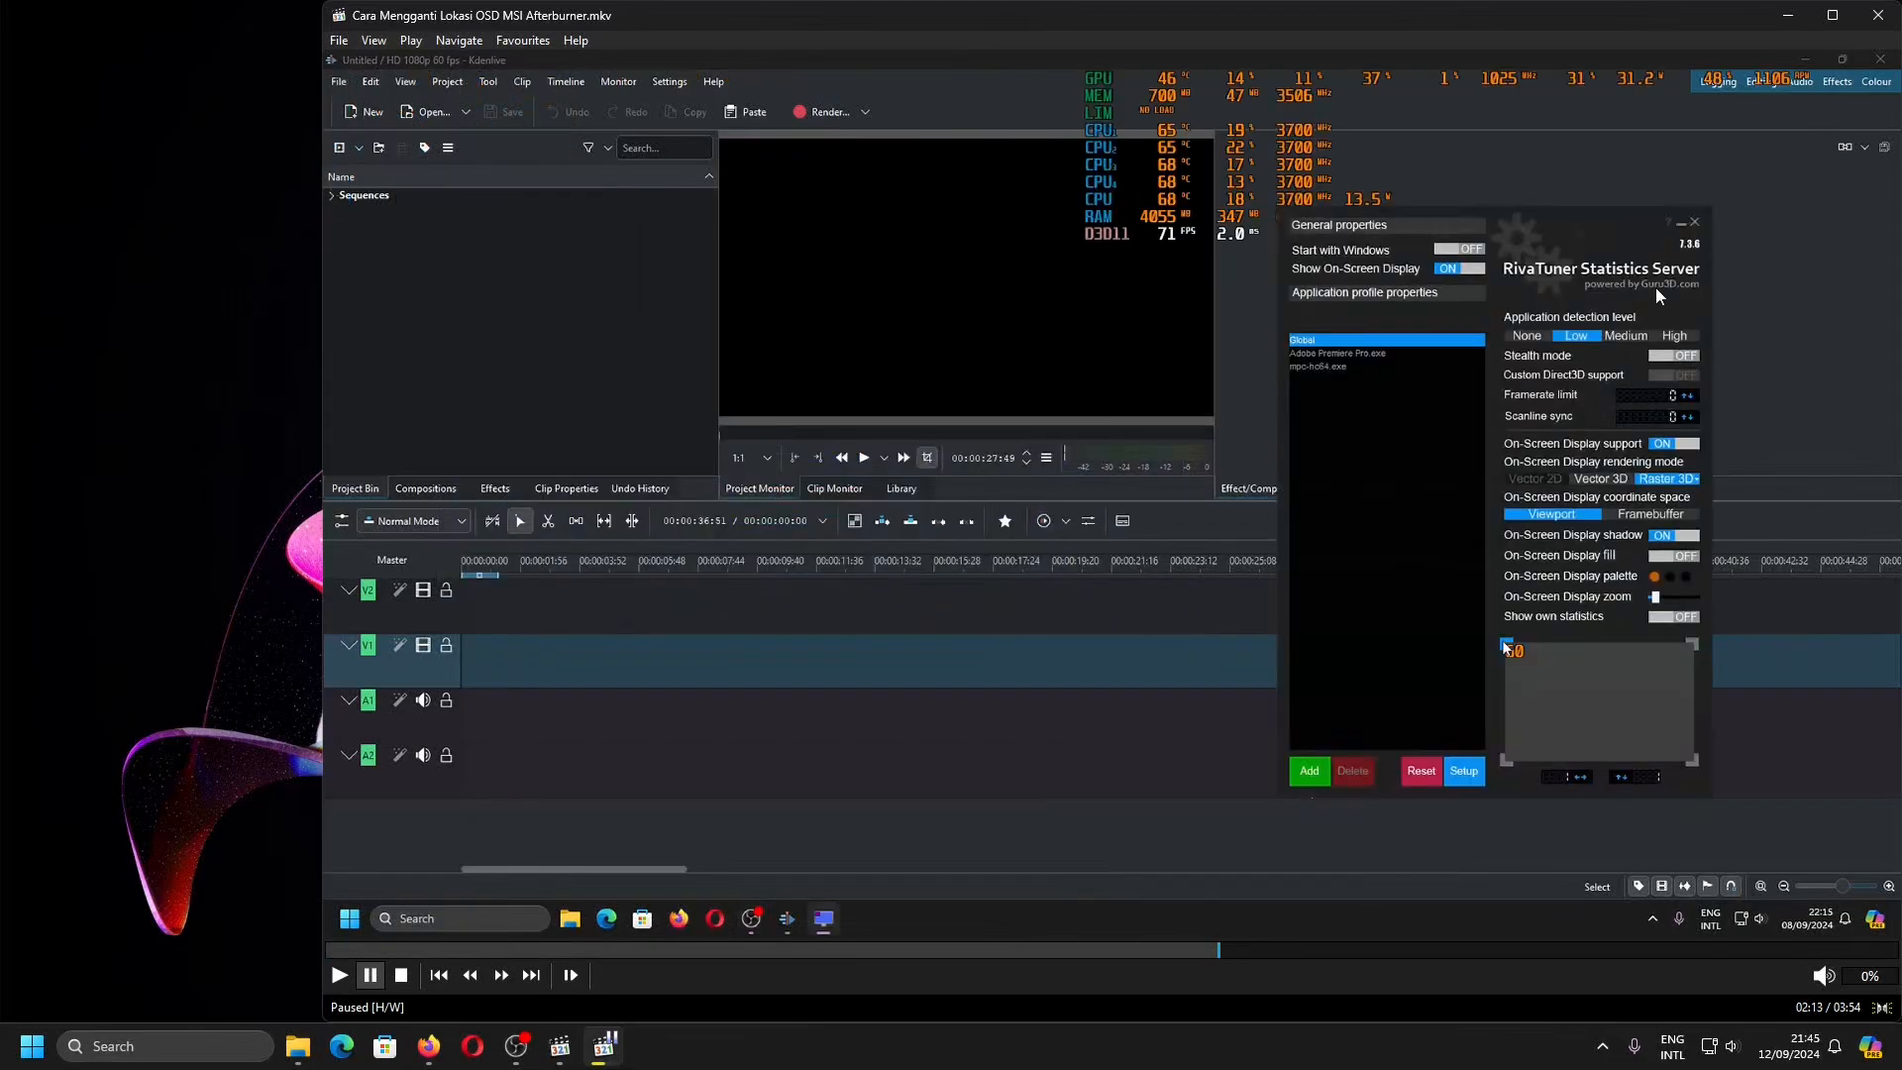
click(1875, 14)
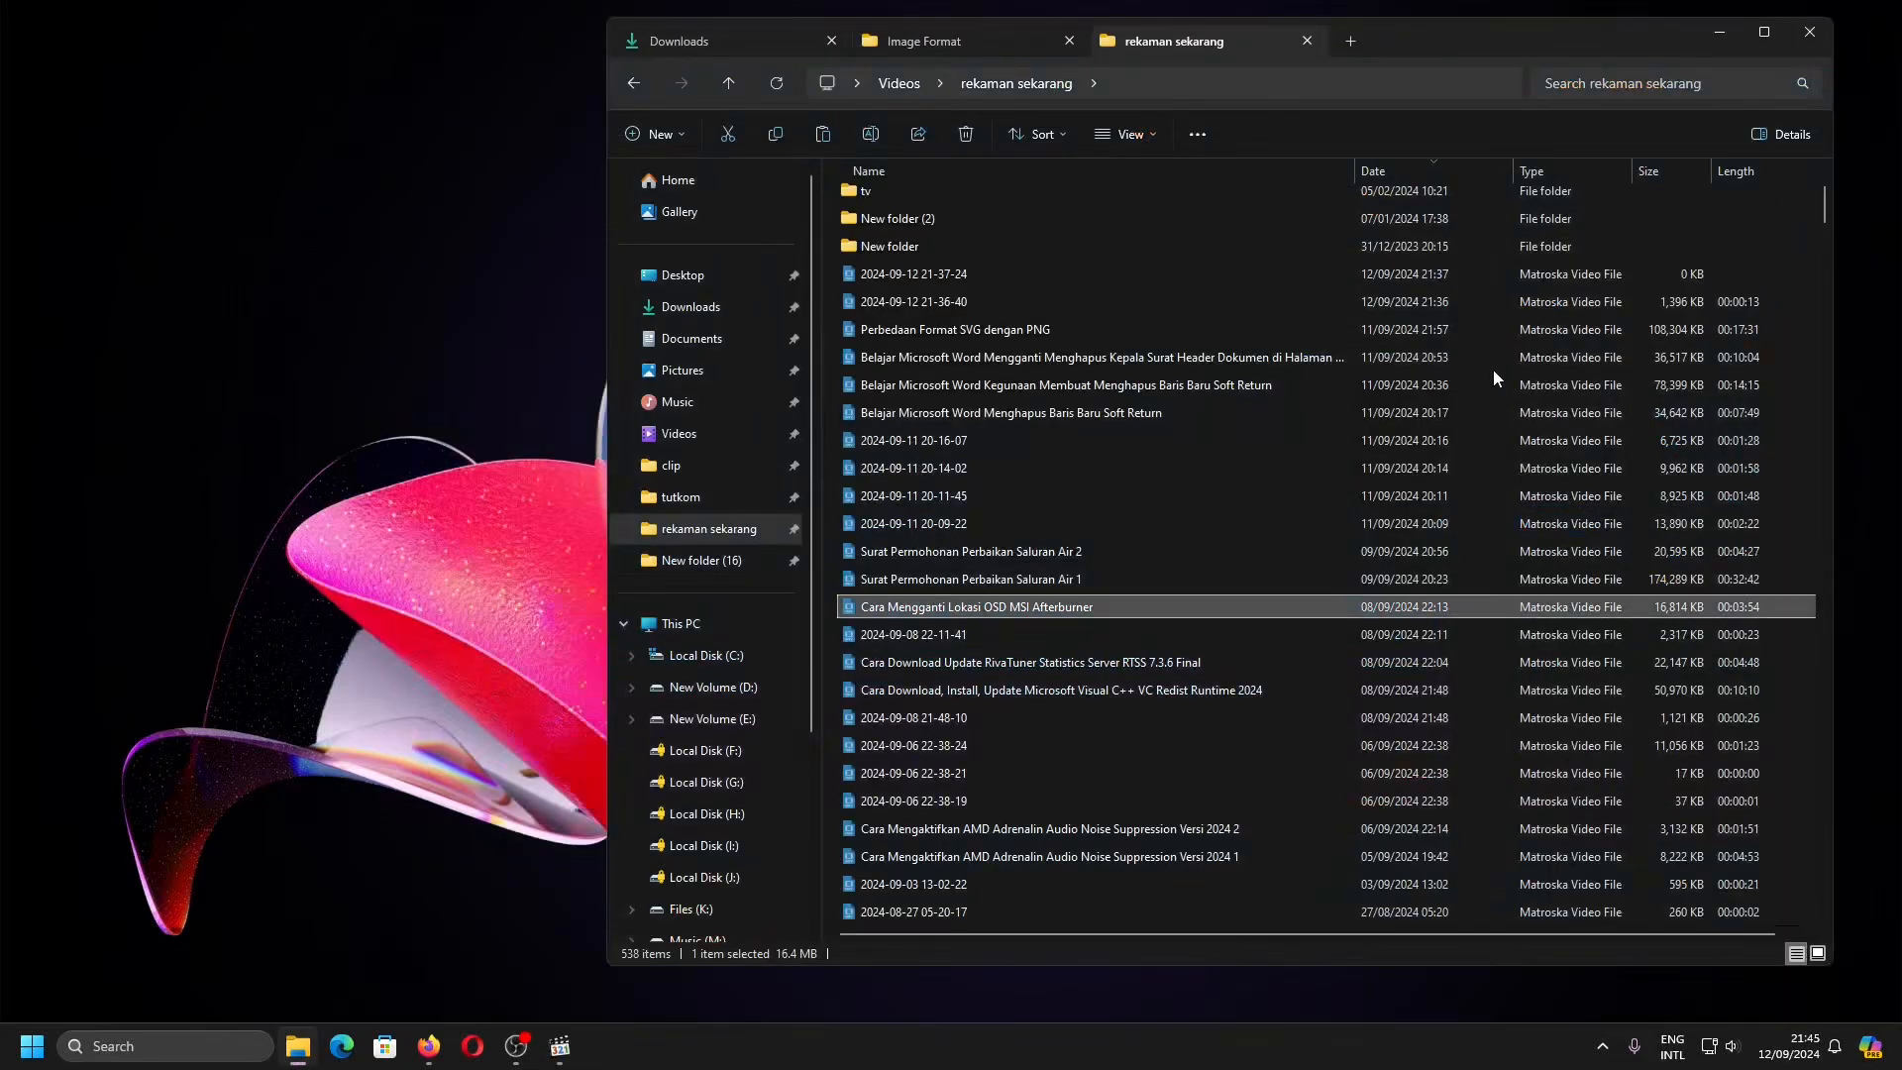
double_click(1046, 615)
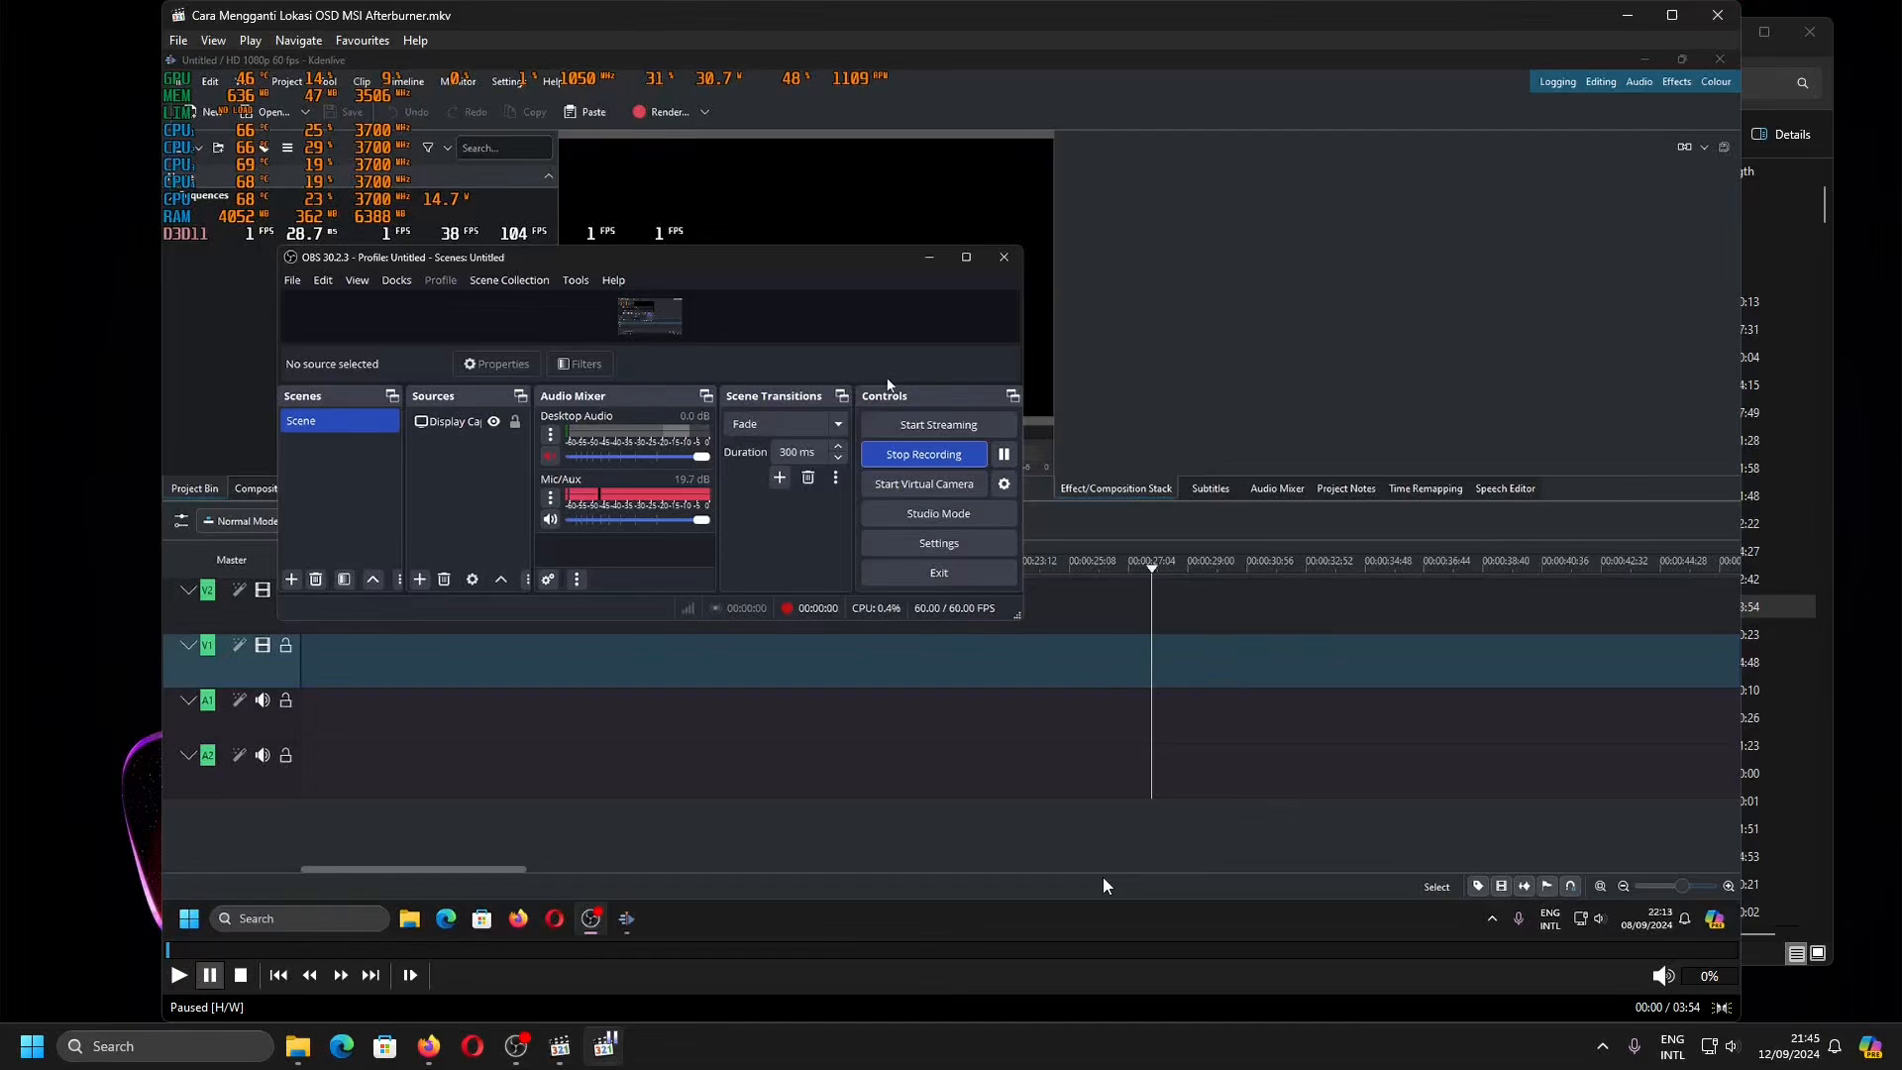
click(1031, 952)
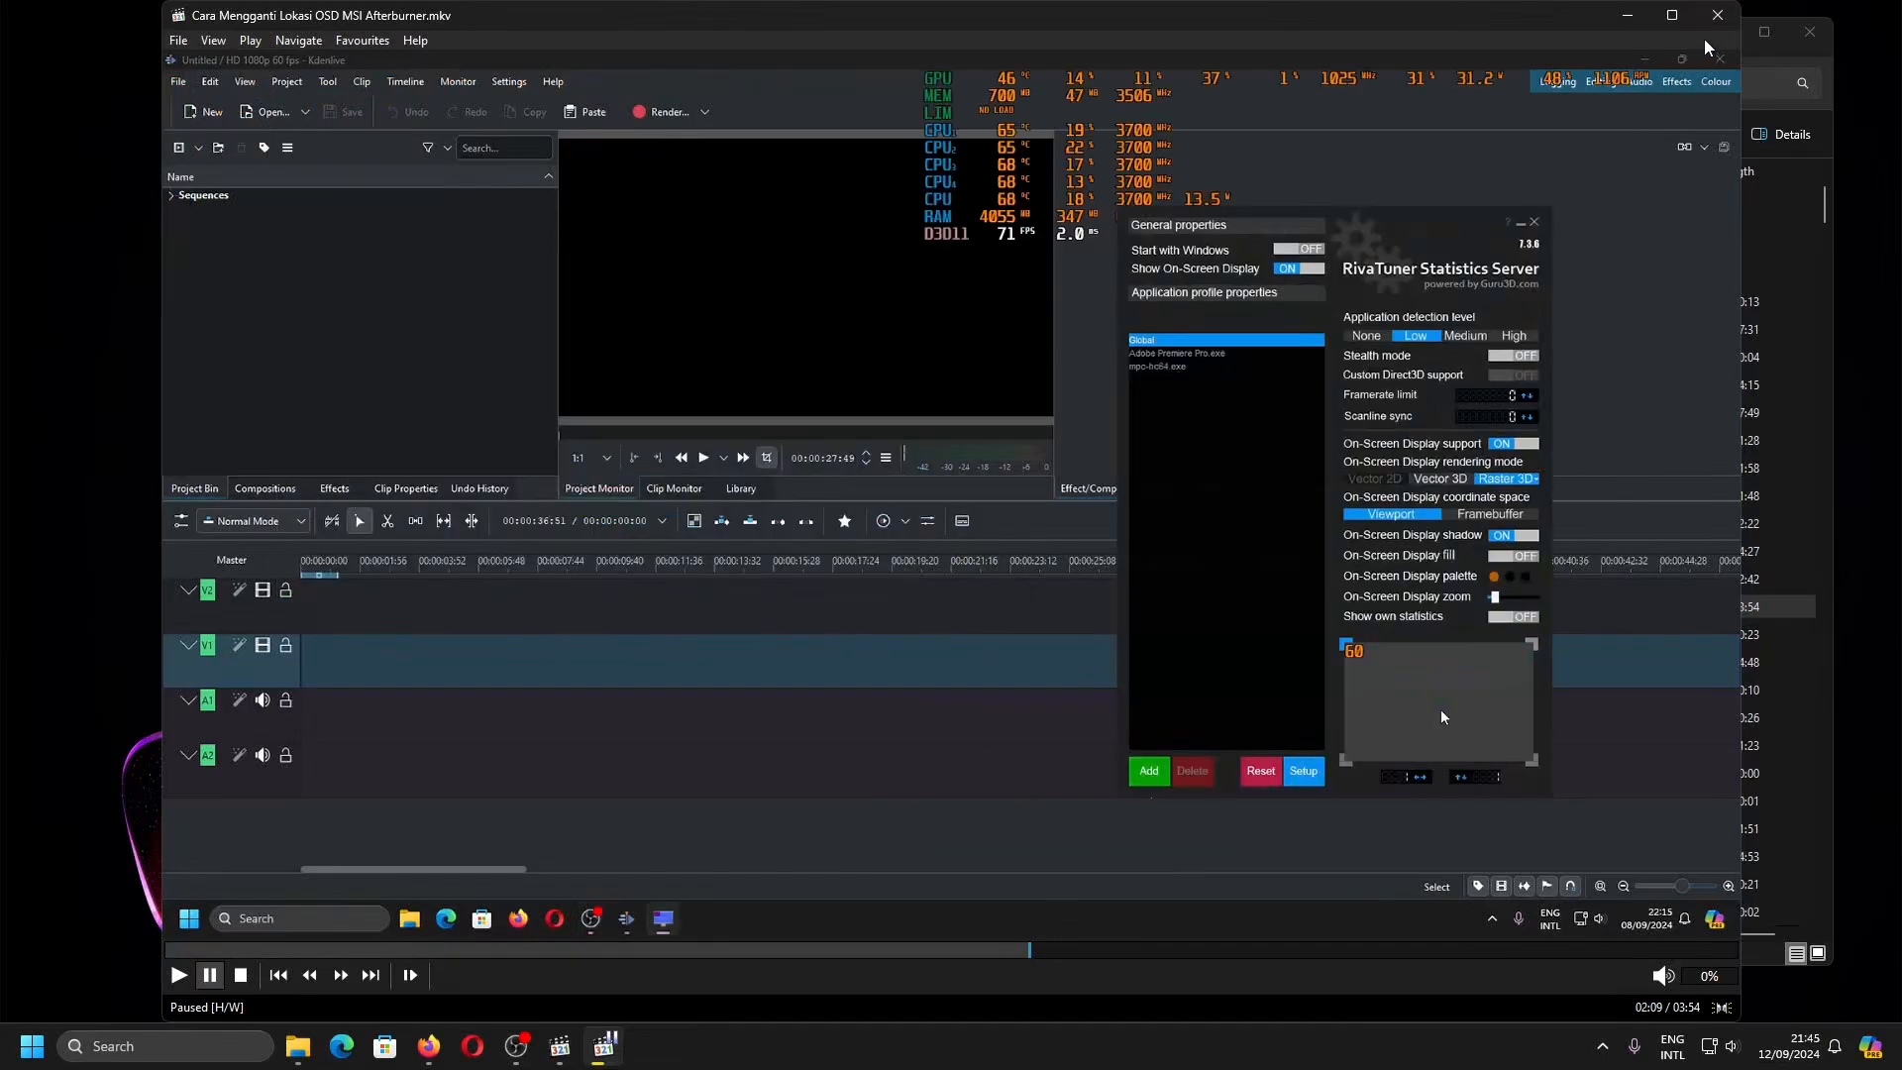
click(1718, 15)
double_click(1189, 615)
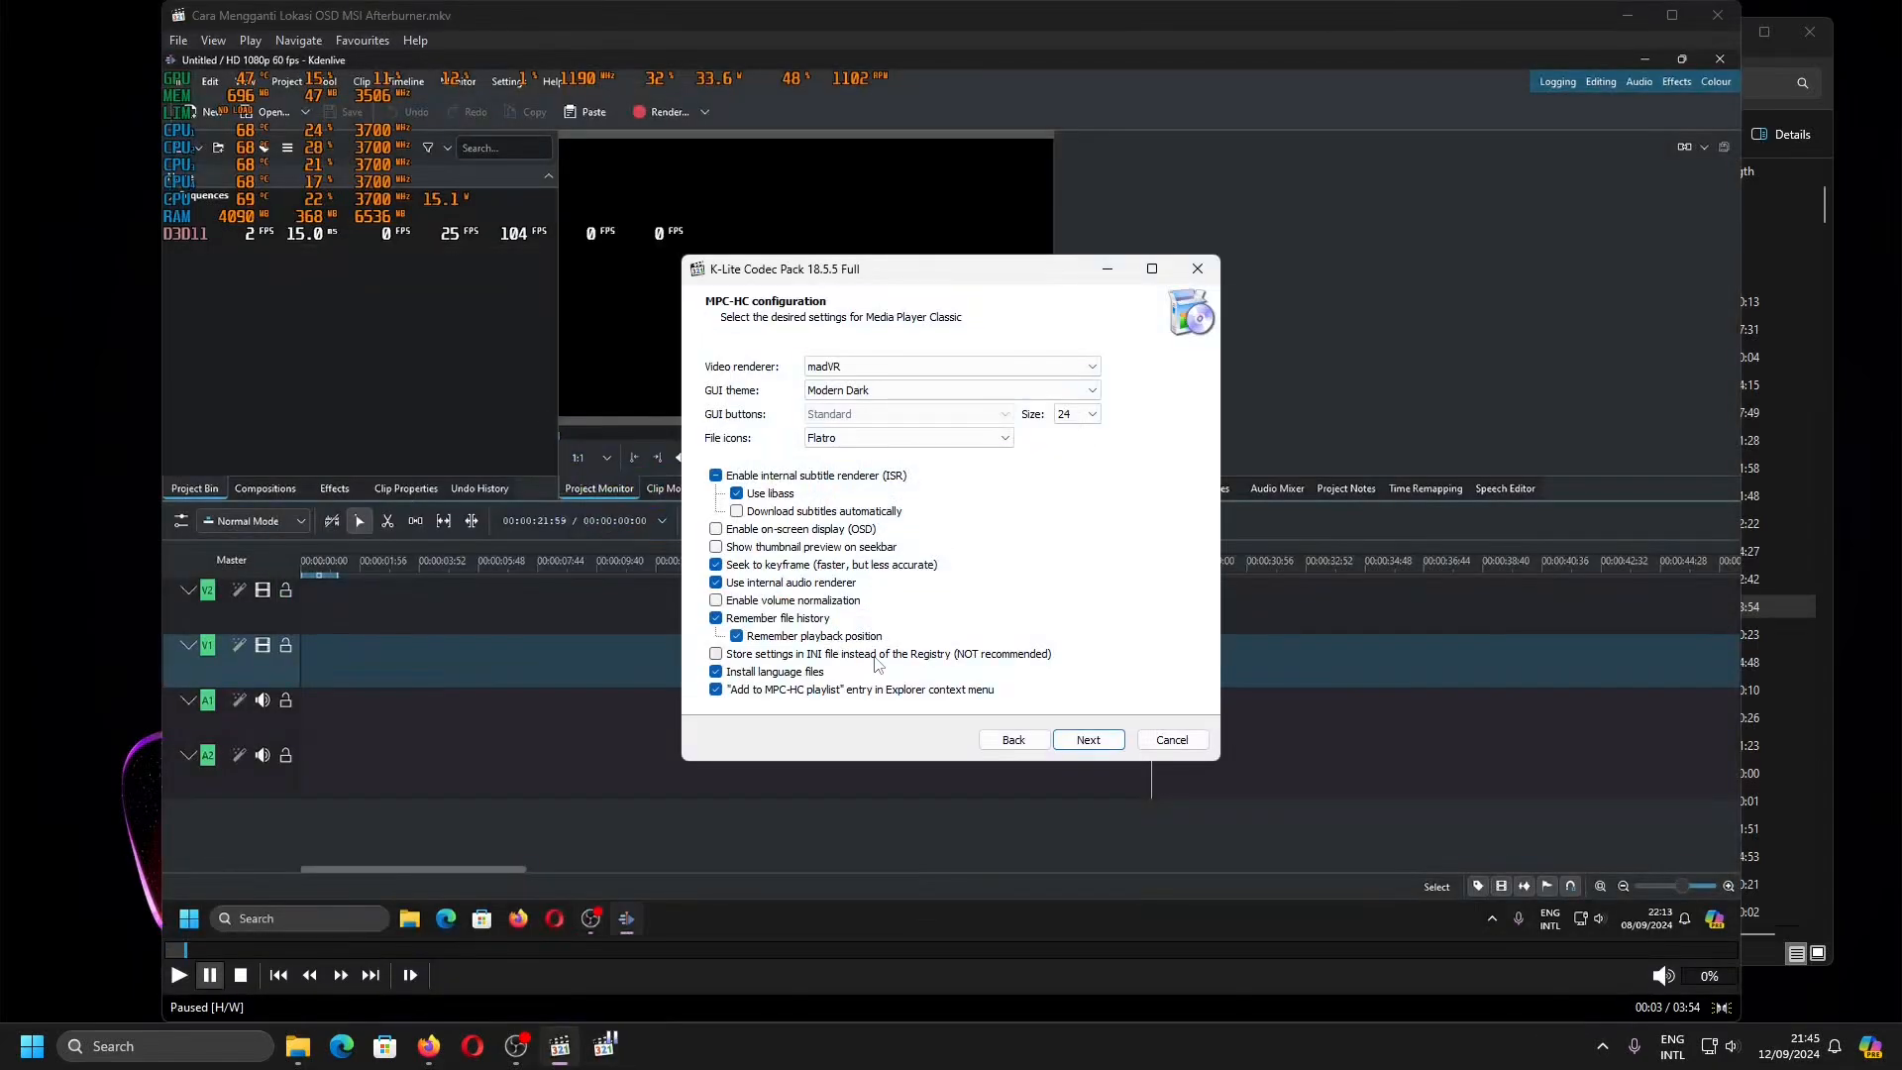
click(1035, 953)
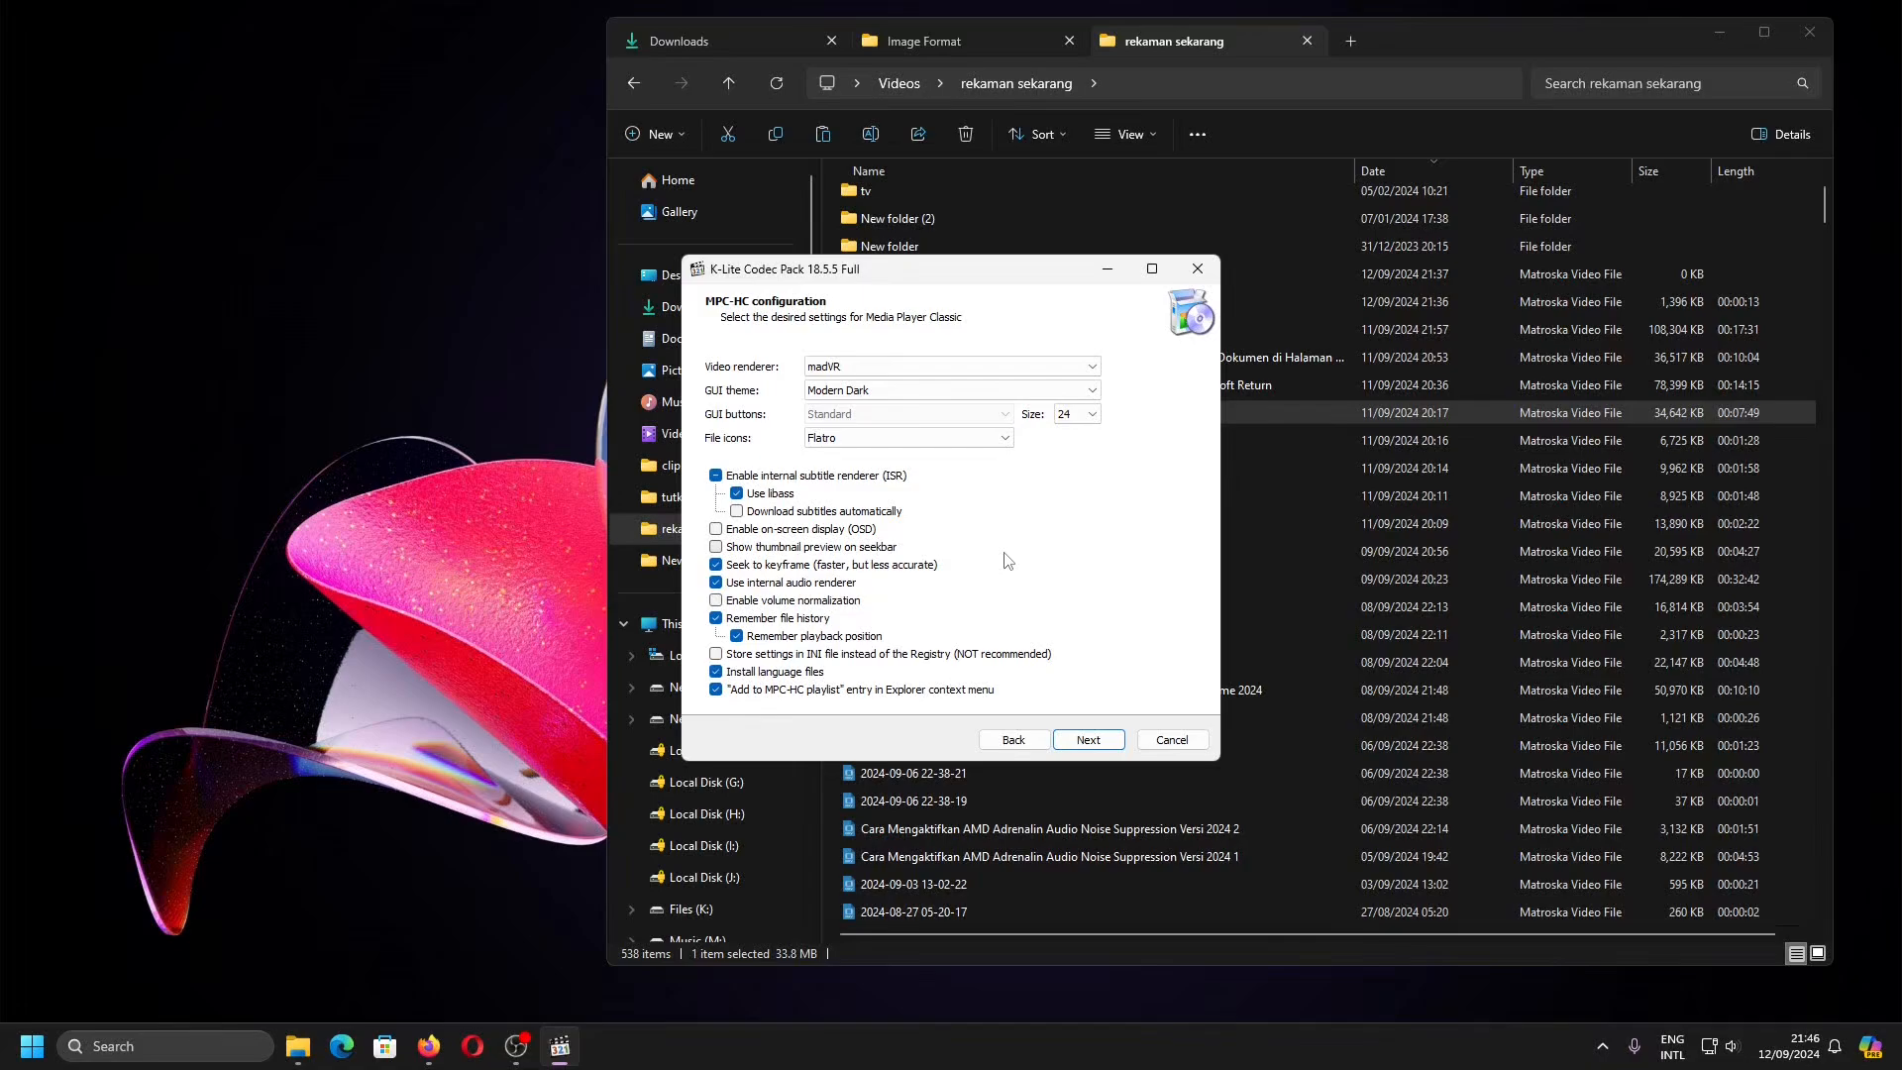
- Enable the thumbnail preview on the seekbar for MPC-HC and continue to the hardware acceleration settings
click(726, 553)
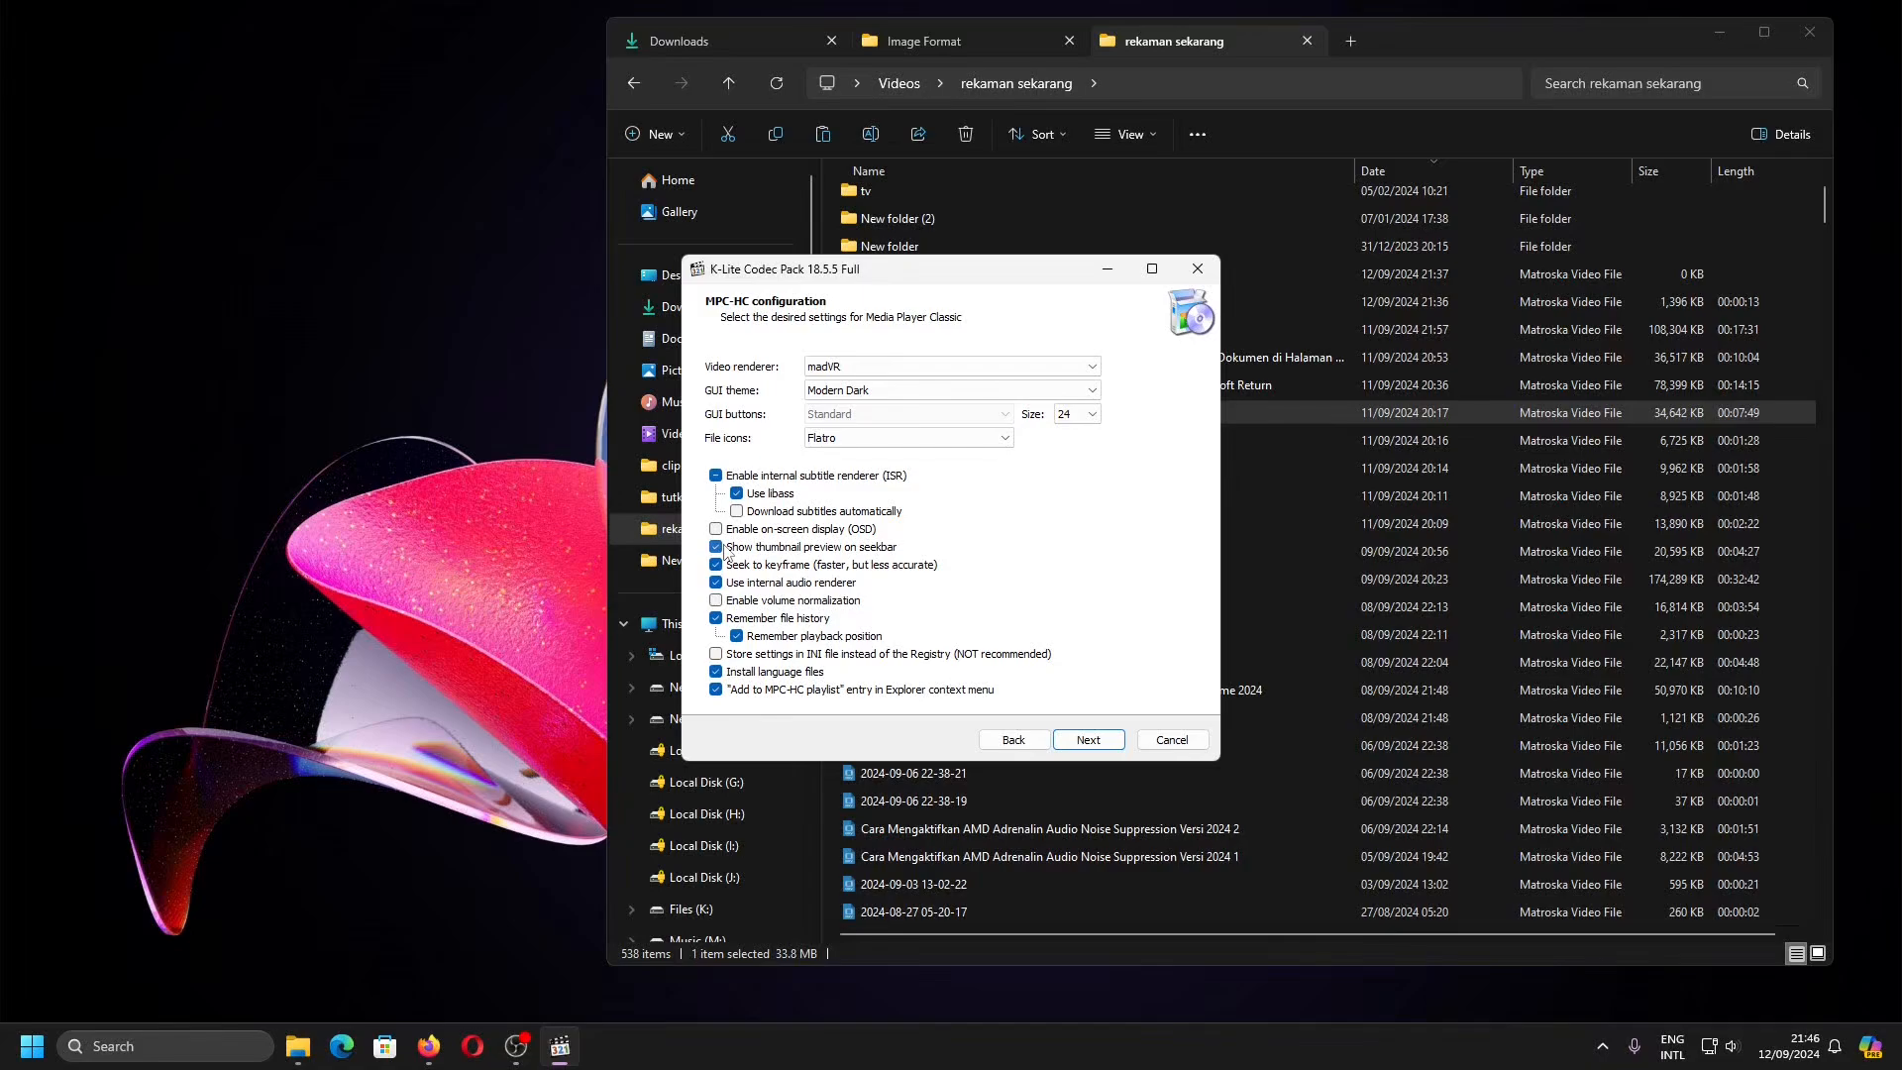
click(564, 1052)
click(1088, 742)
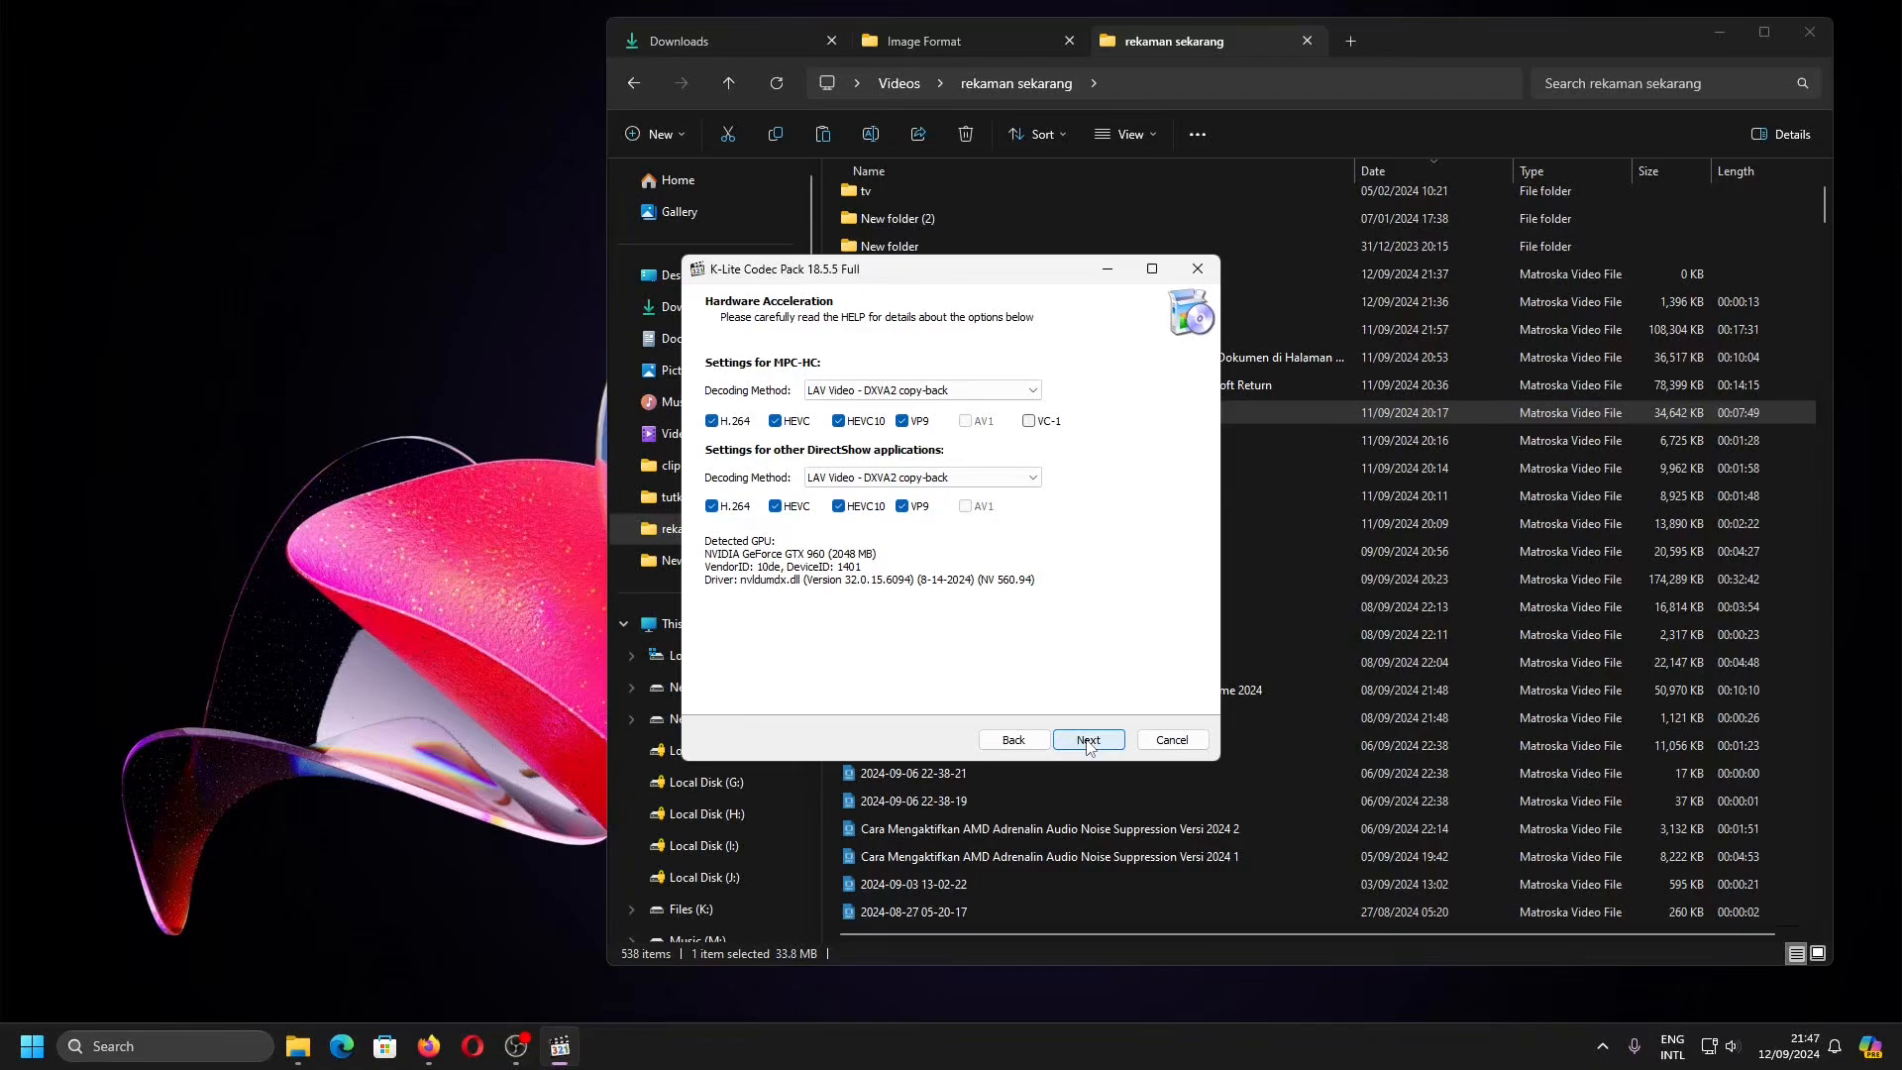
- Review the MPC-HC decoding methods, keep LAV Video - DXVA2 copy-back, and accept the hardware acceleration settings
click(946, 392)
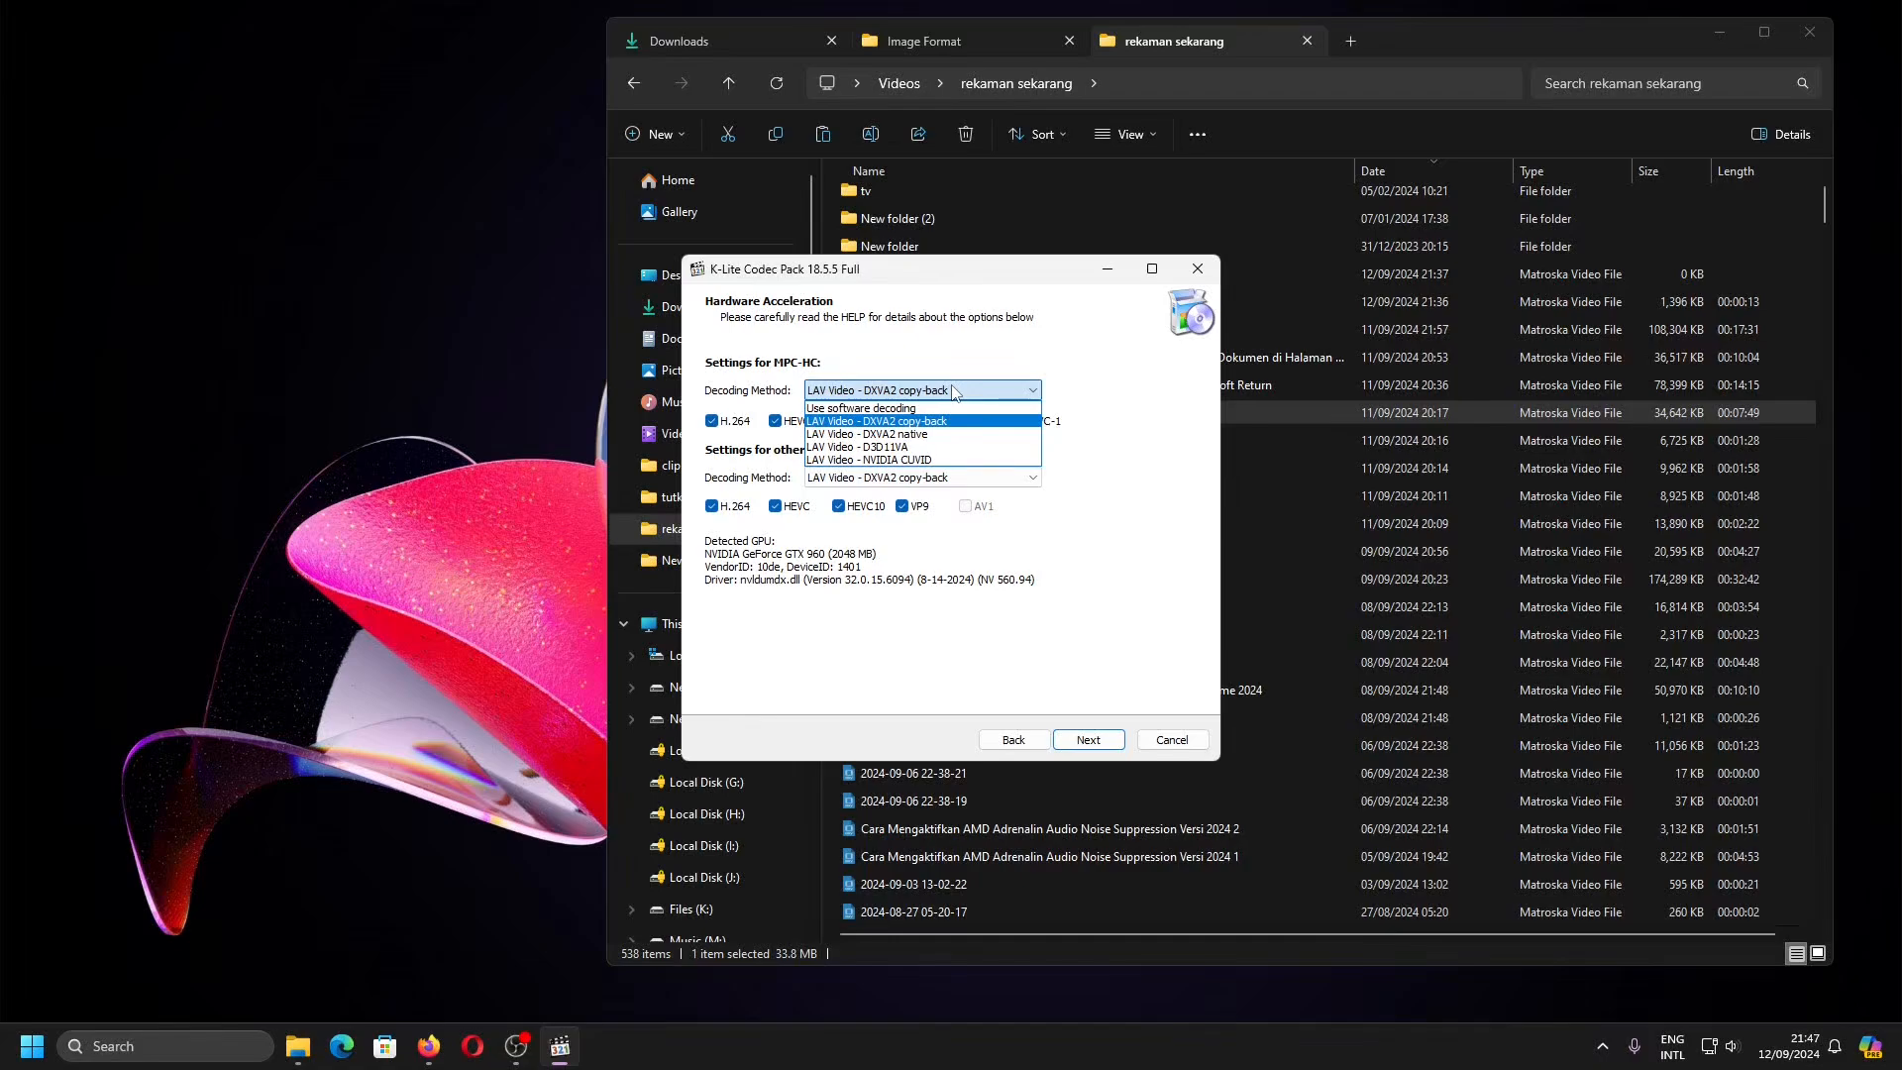
click(953, 393)
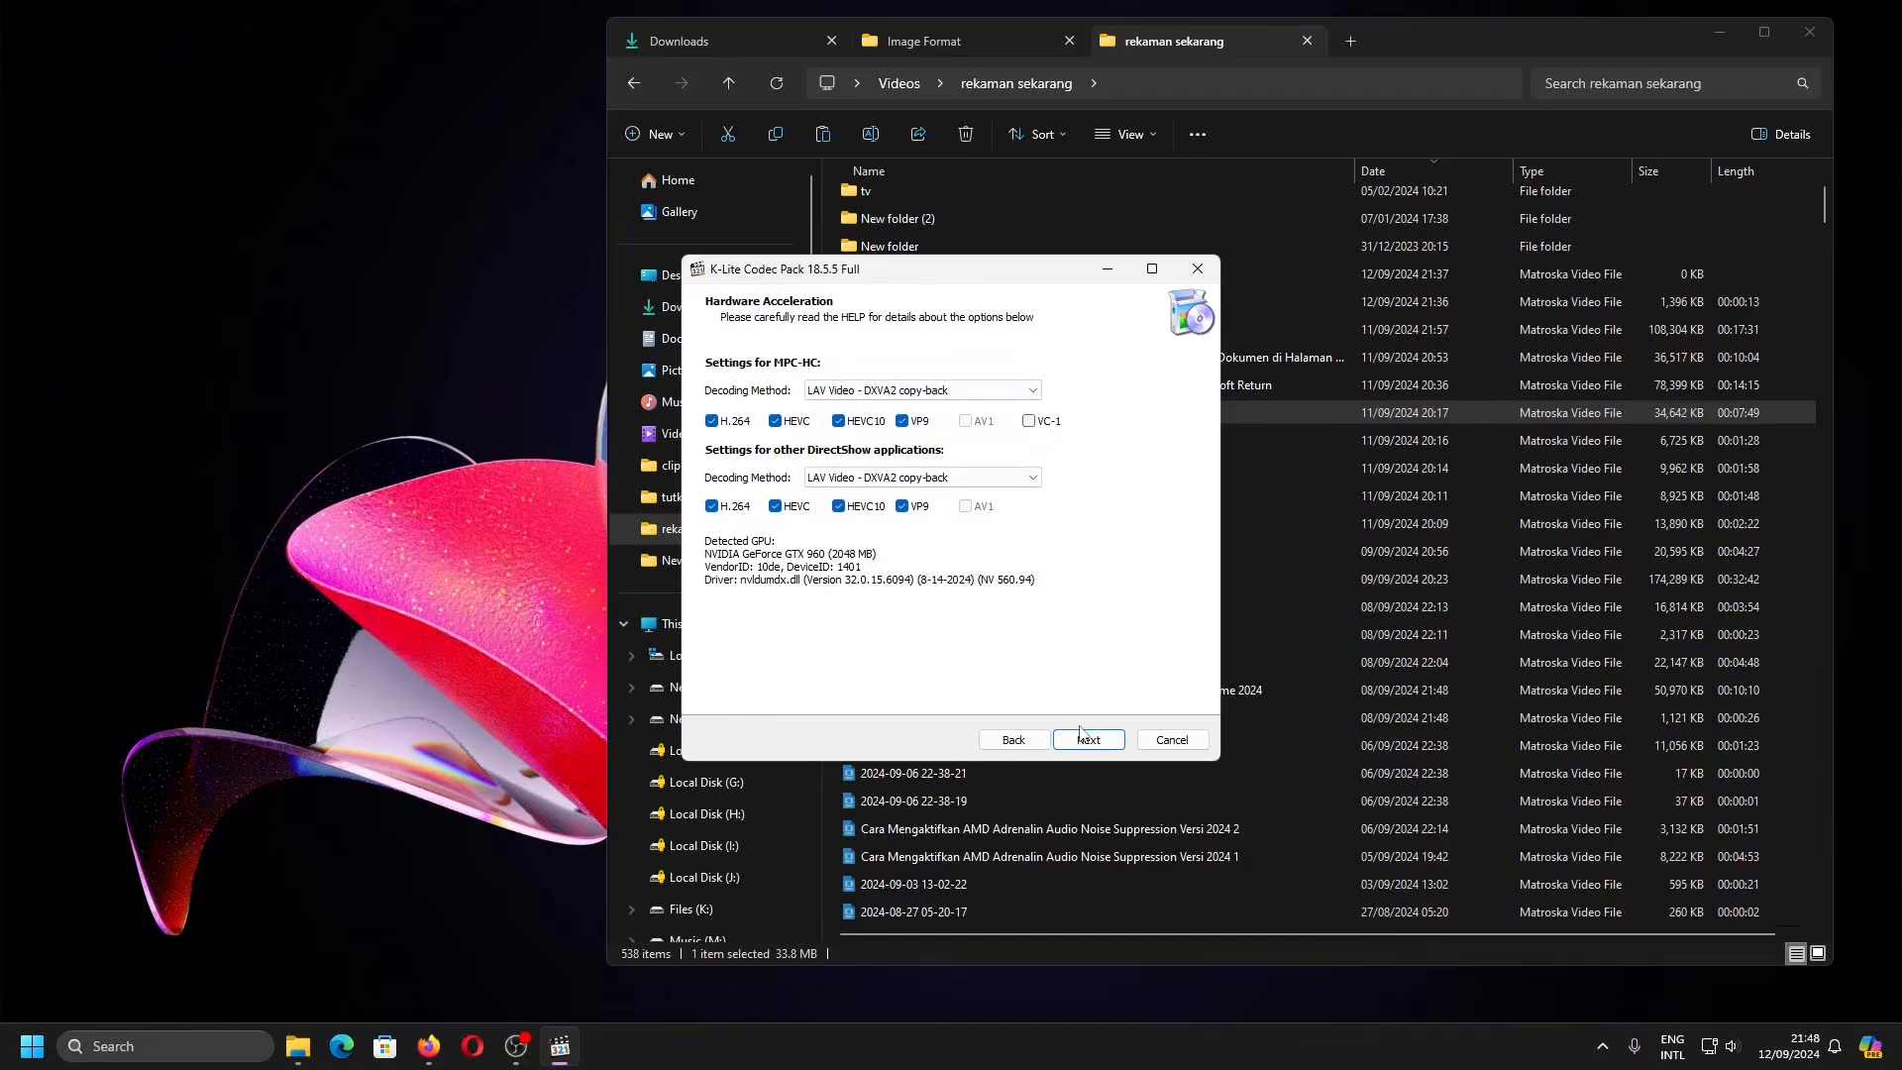
click(1081, 733)
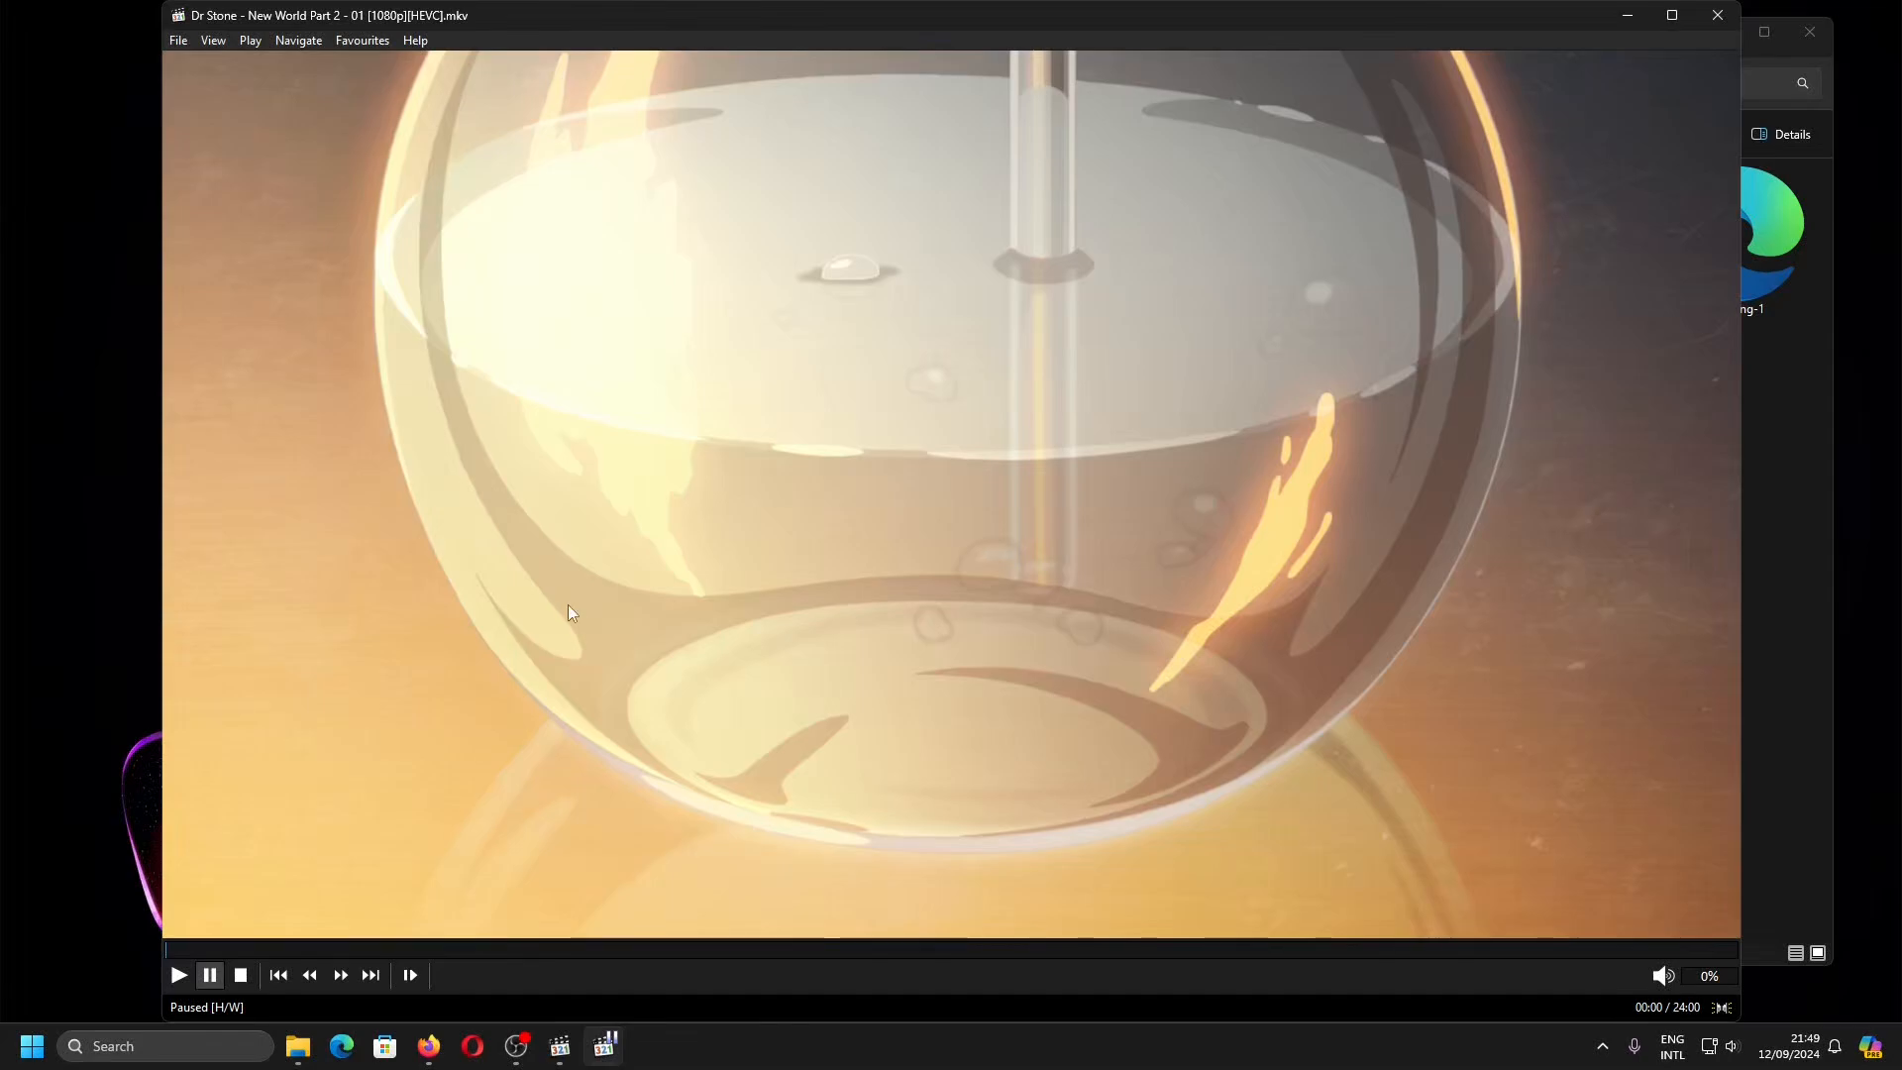
- Inspect the player's context options on the Dr Stone video, and browse the available primary and secondary languages in the installer
right_click(568, 605)
mouse_move(734, 370)
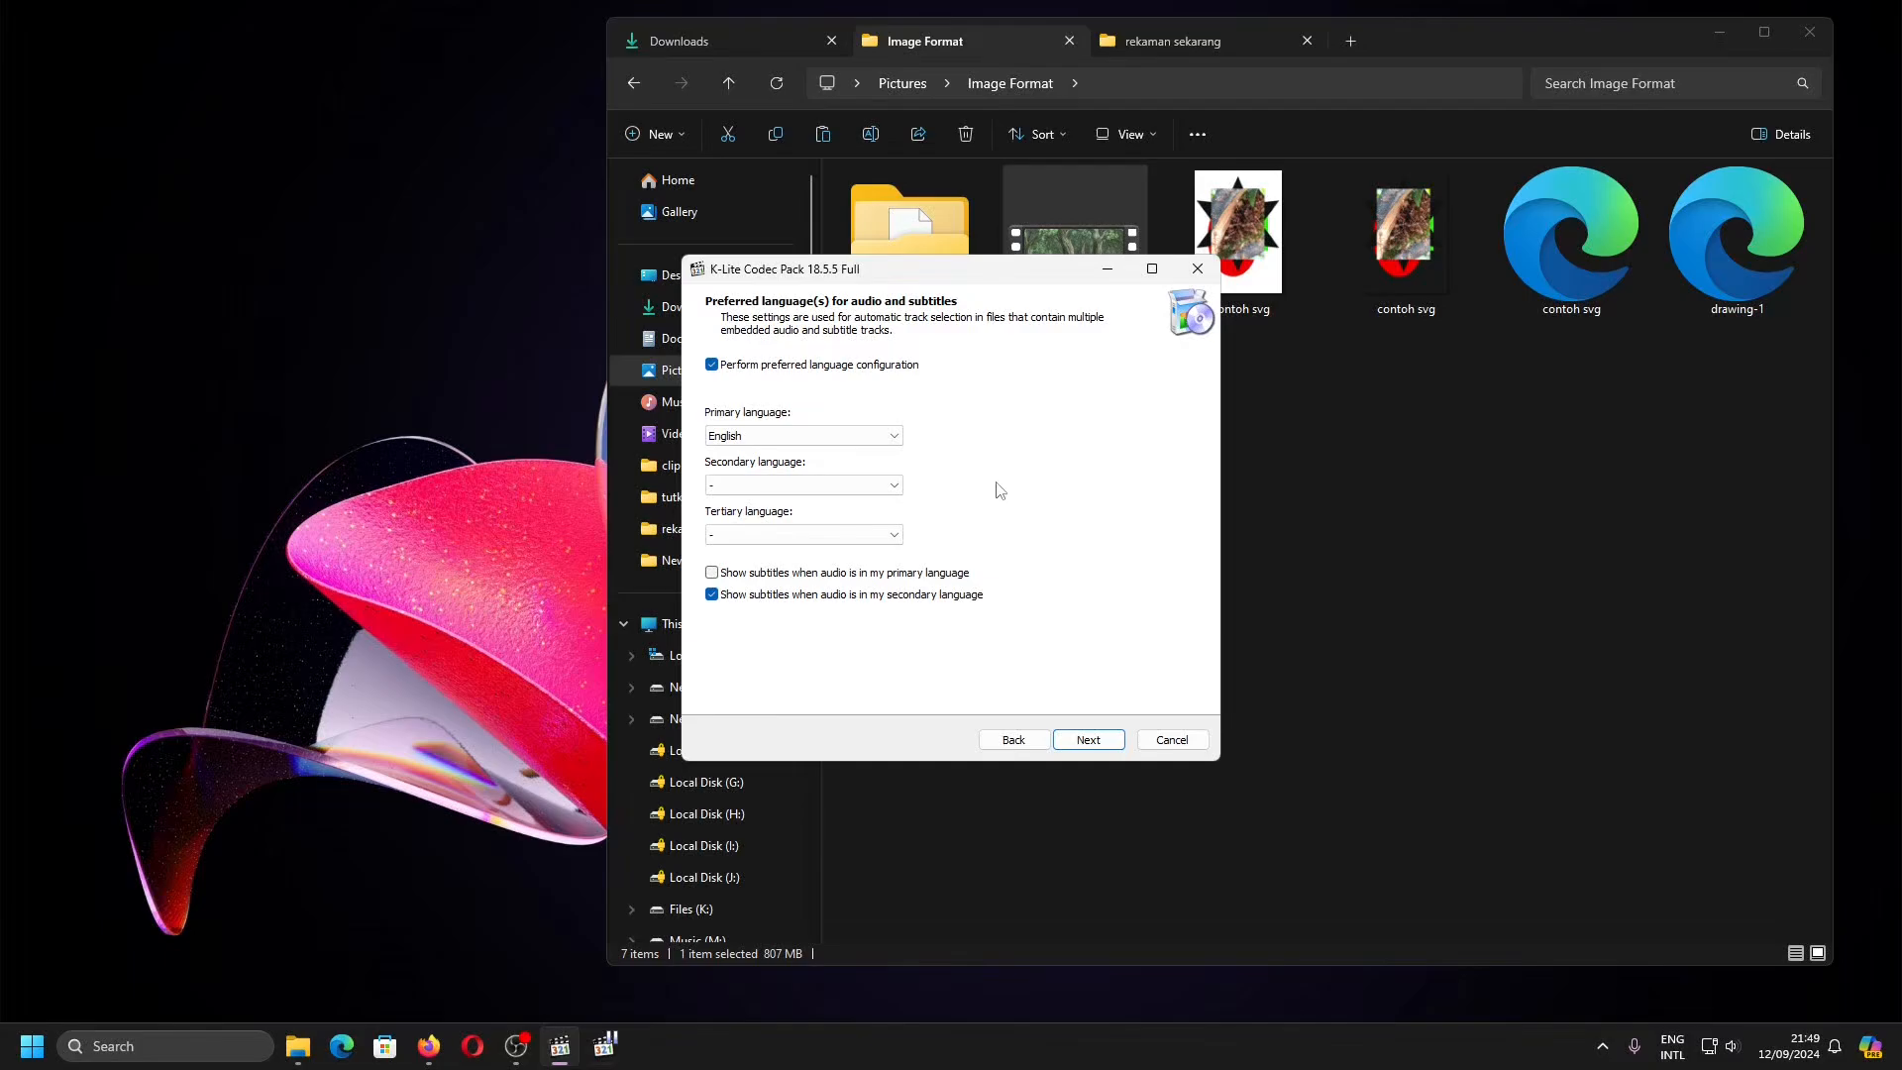
click(878, 437)
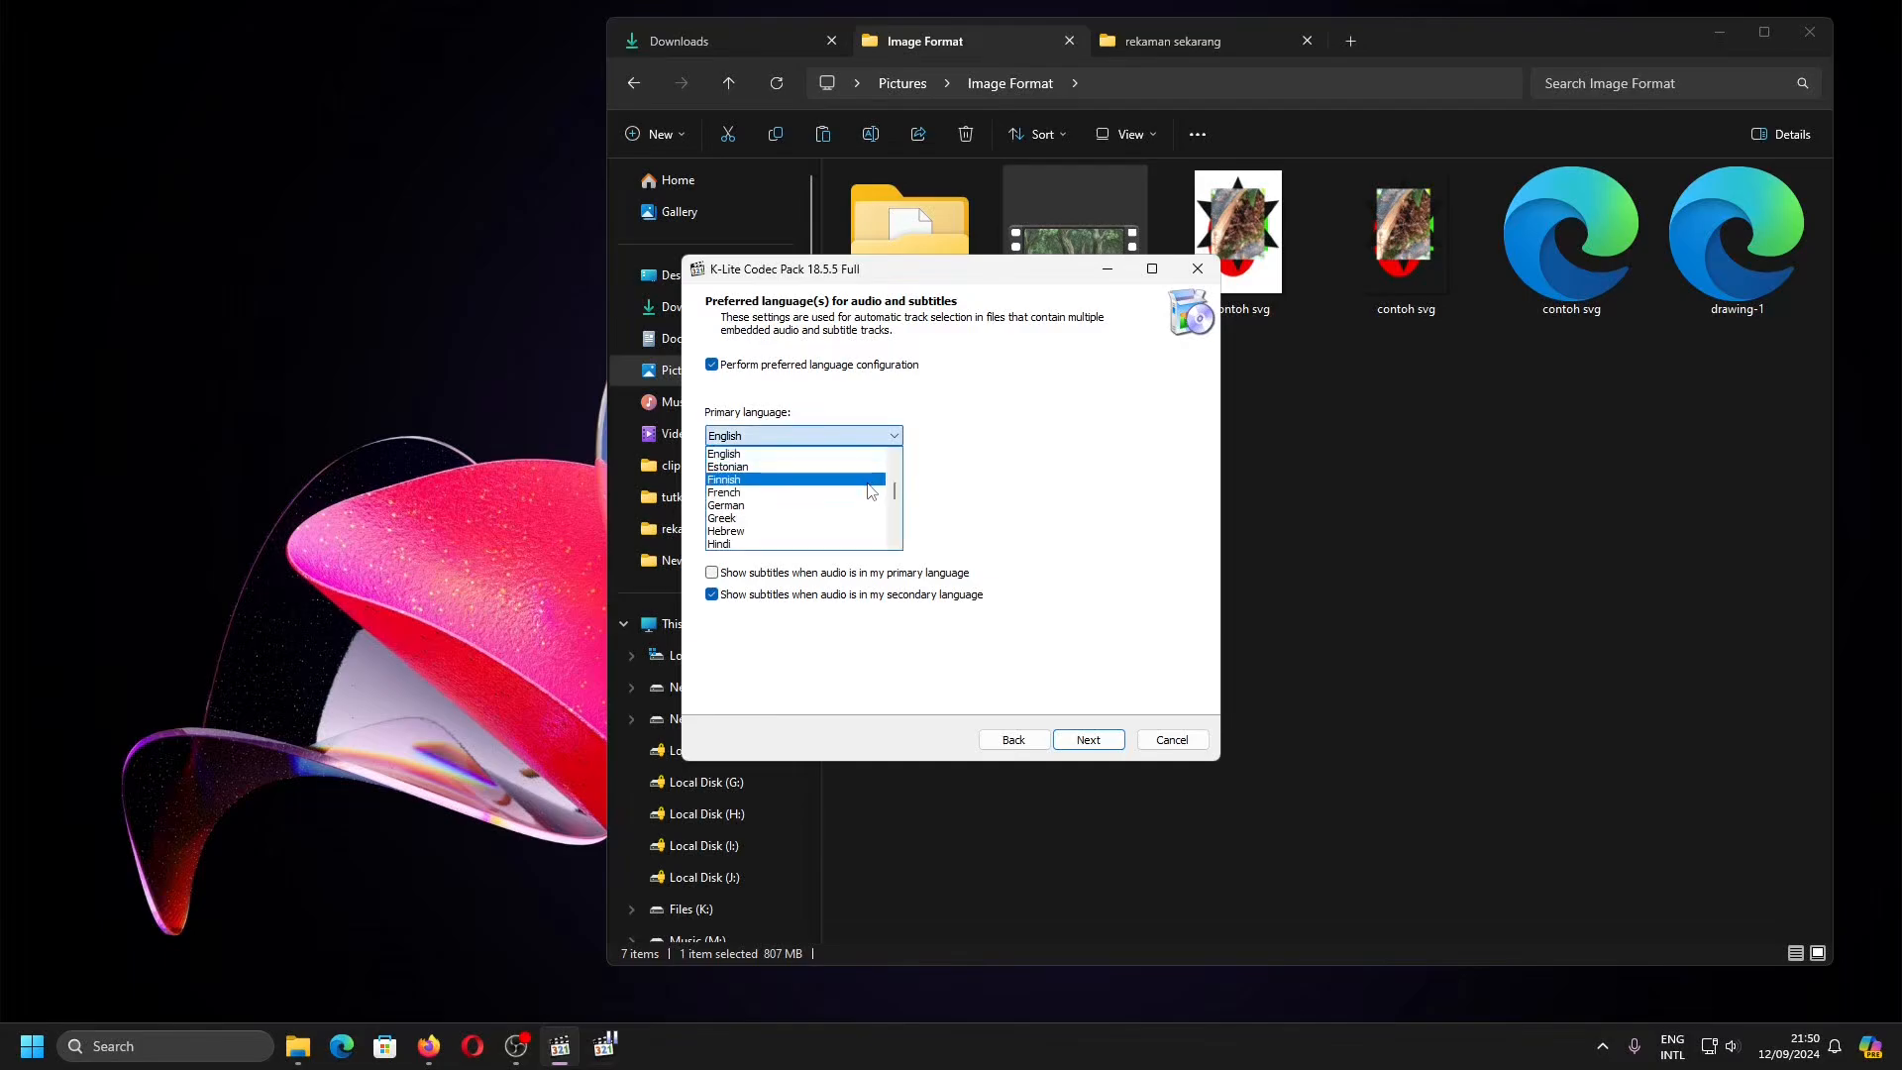
scroll(860, 506, down, 2)
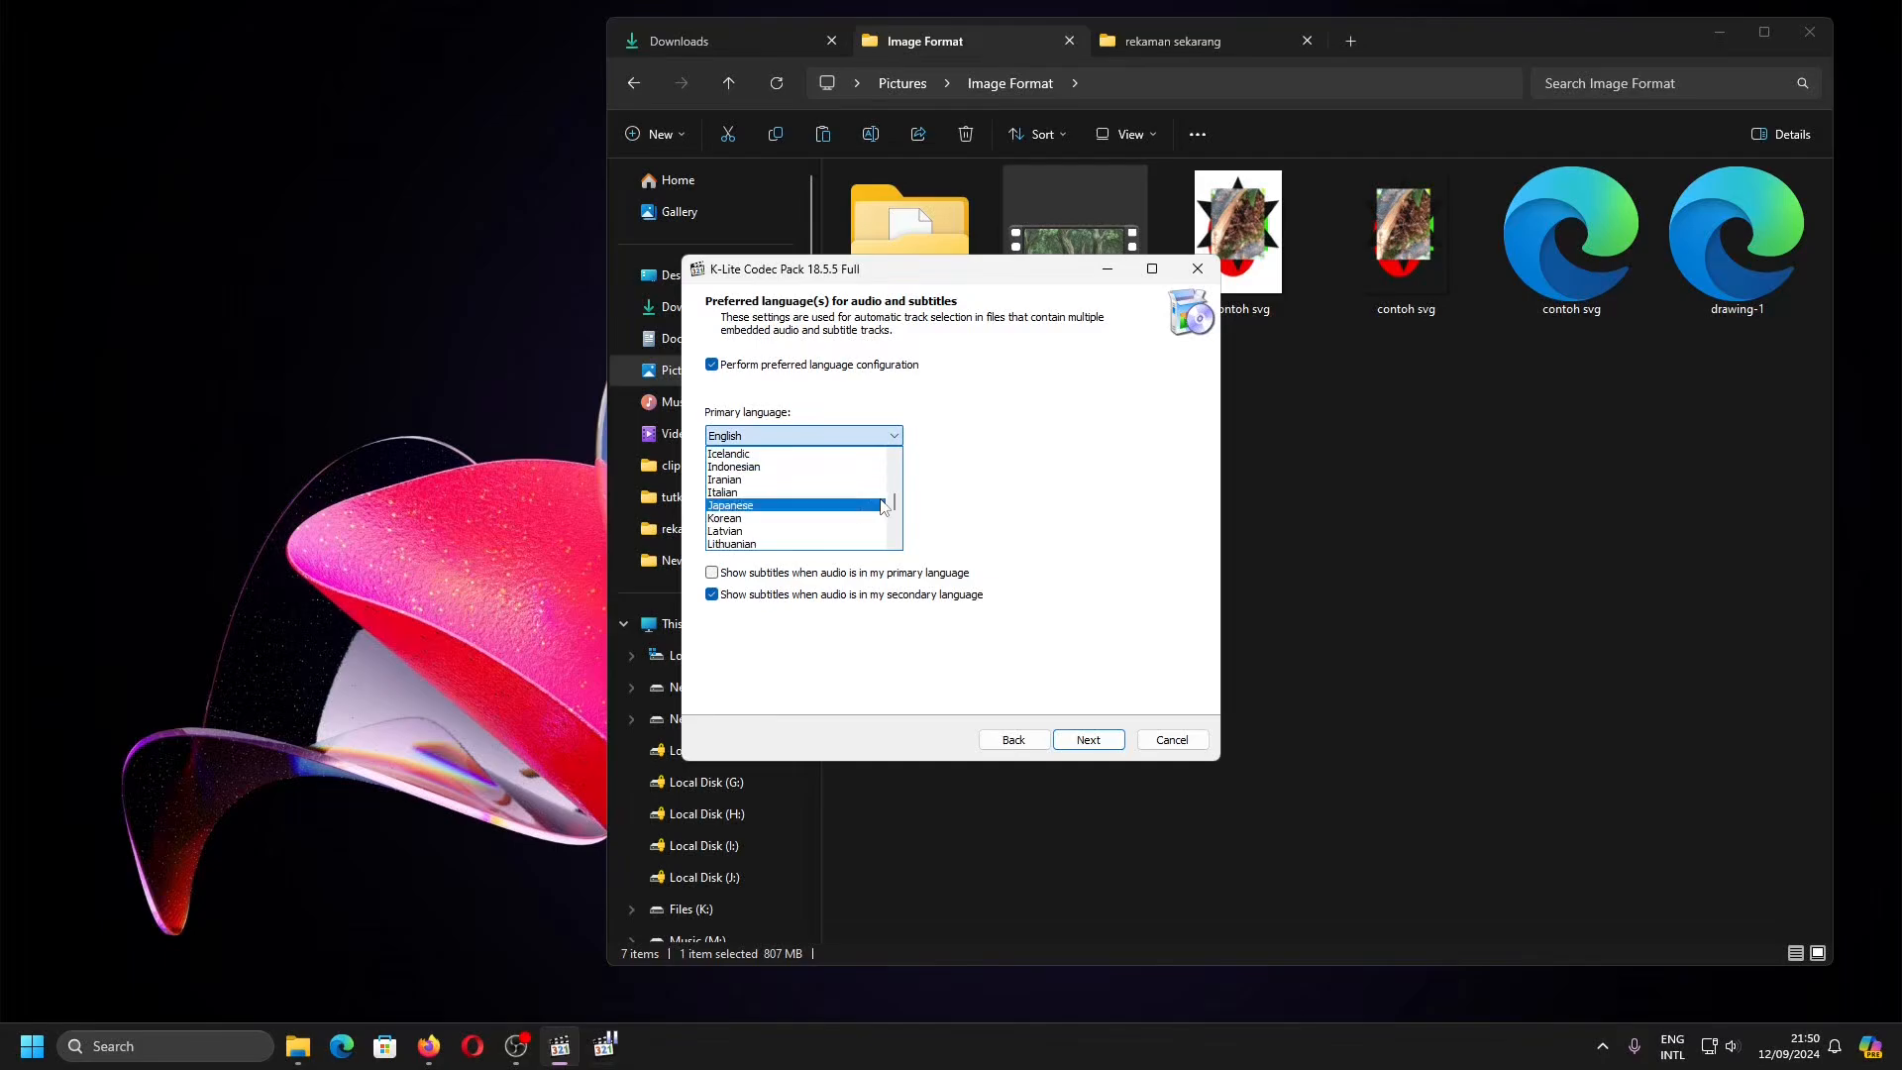
click(1173, 502)
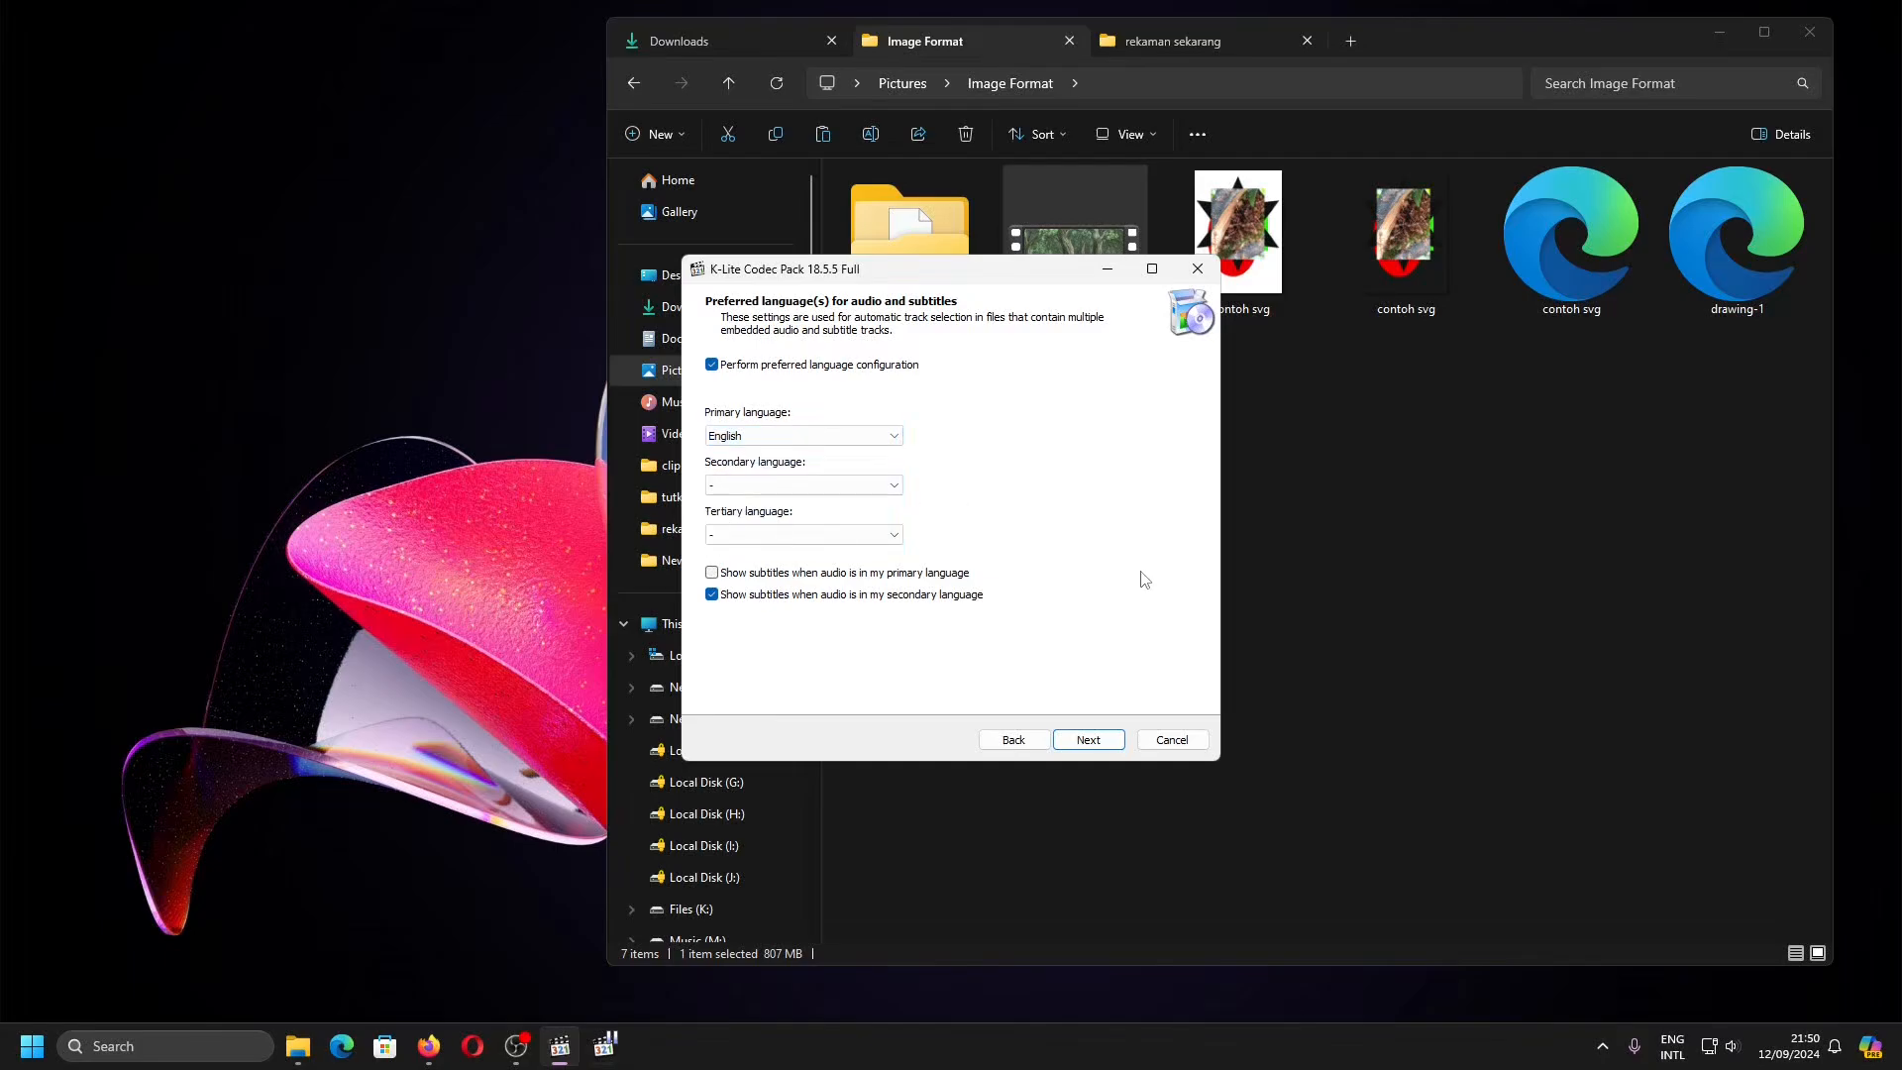
click(773, 486)
click(1223, 481)
- Keep English as the primary language with no secondary language, leave primary-language subtitles off, and continue to the file associations
click(864, 442)
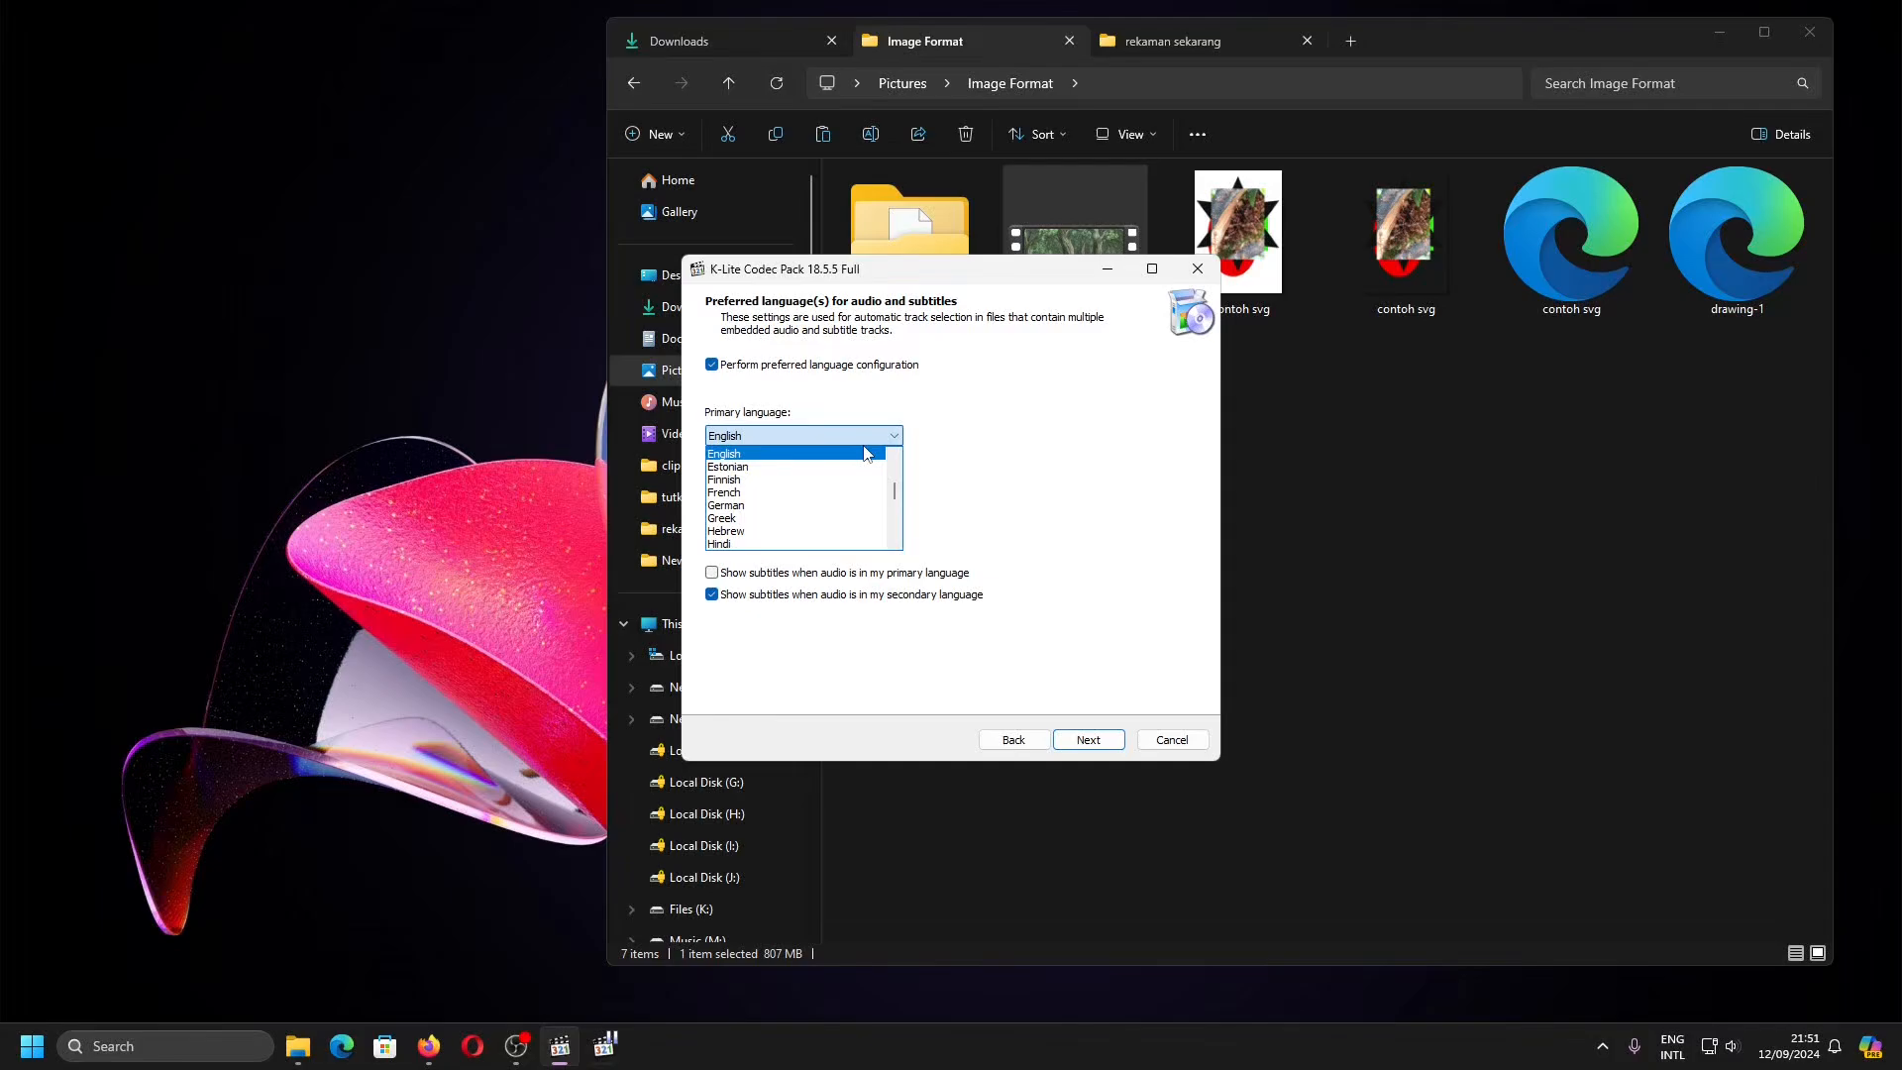
click(865, 454)
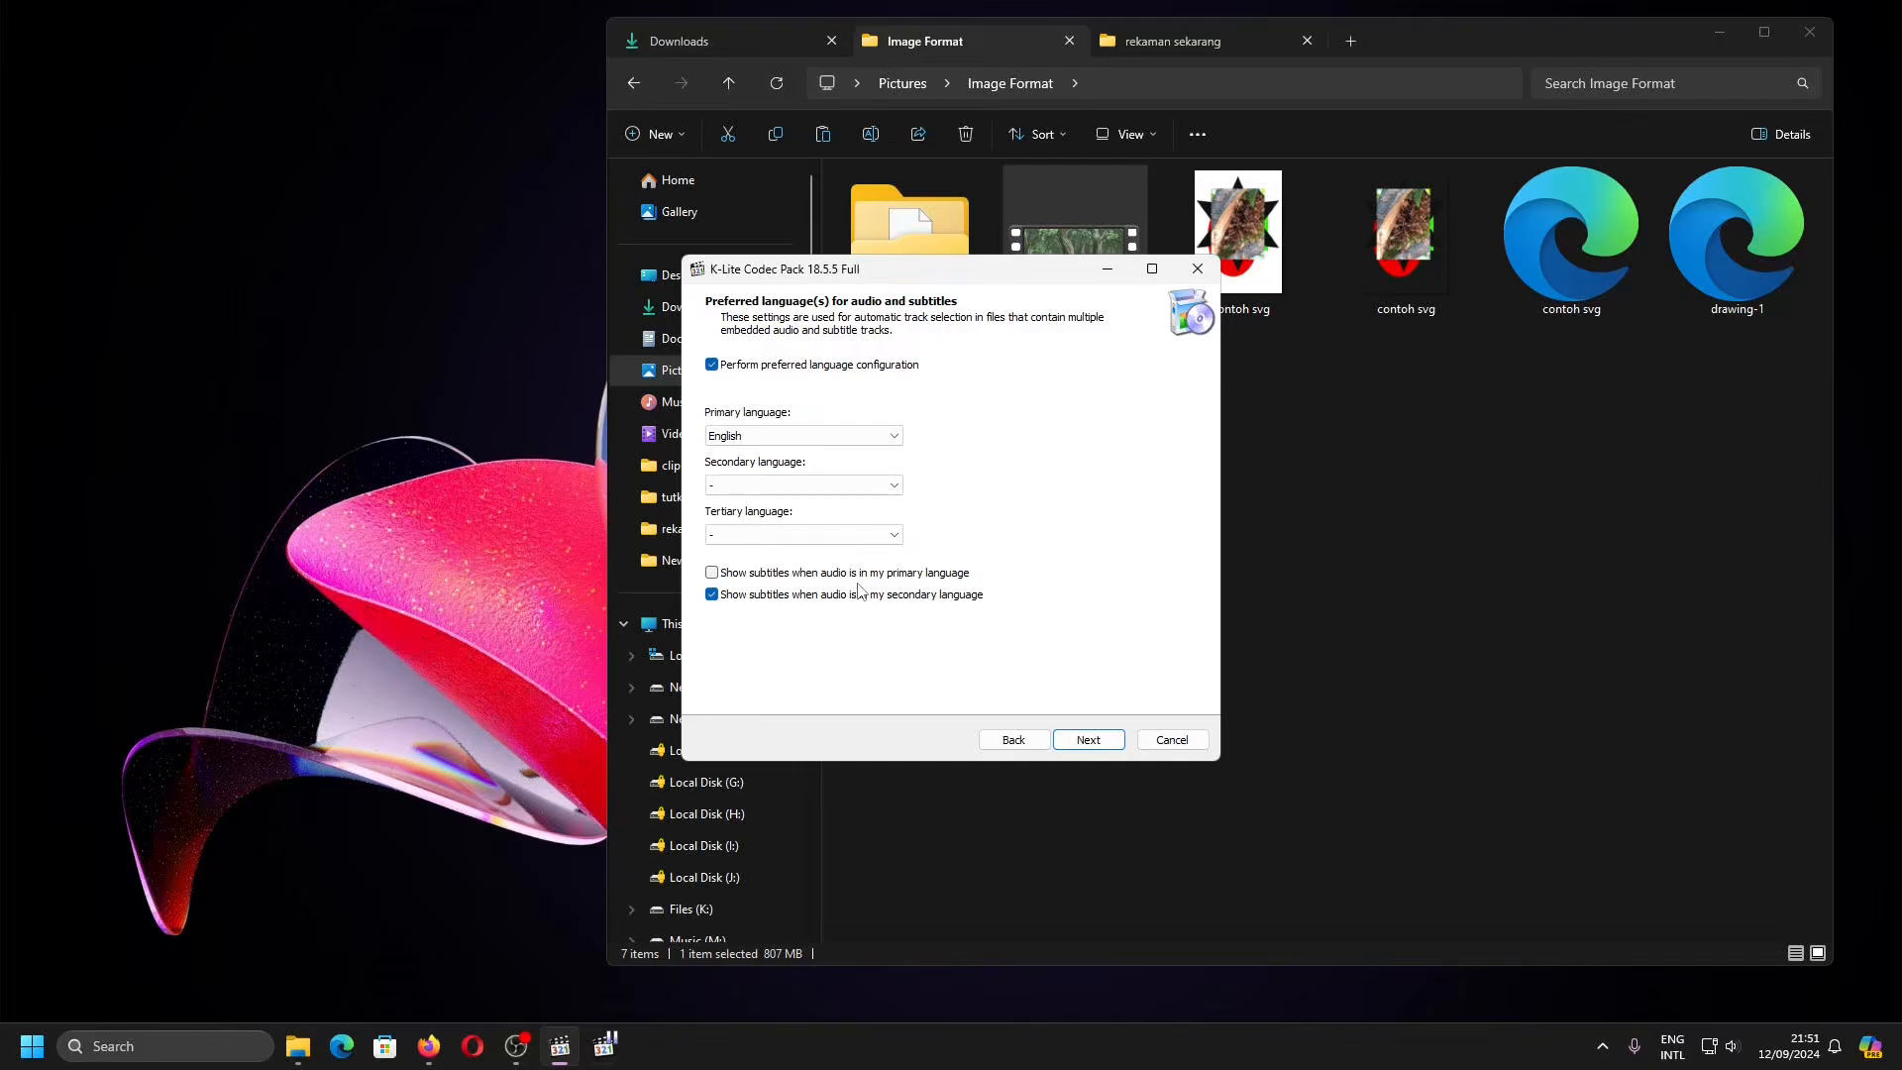
click(860, 575)
click(862, 577)
click(878, 487)
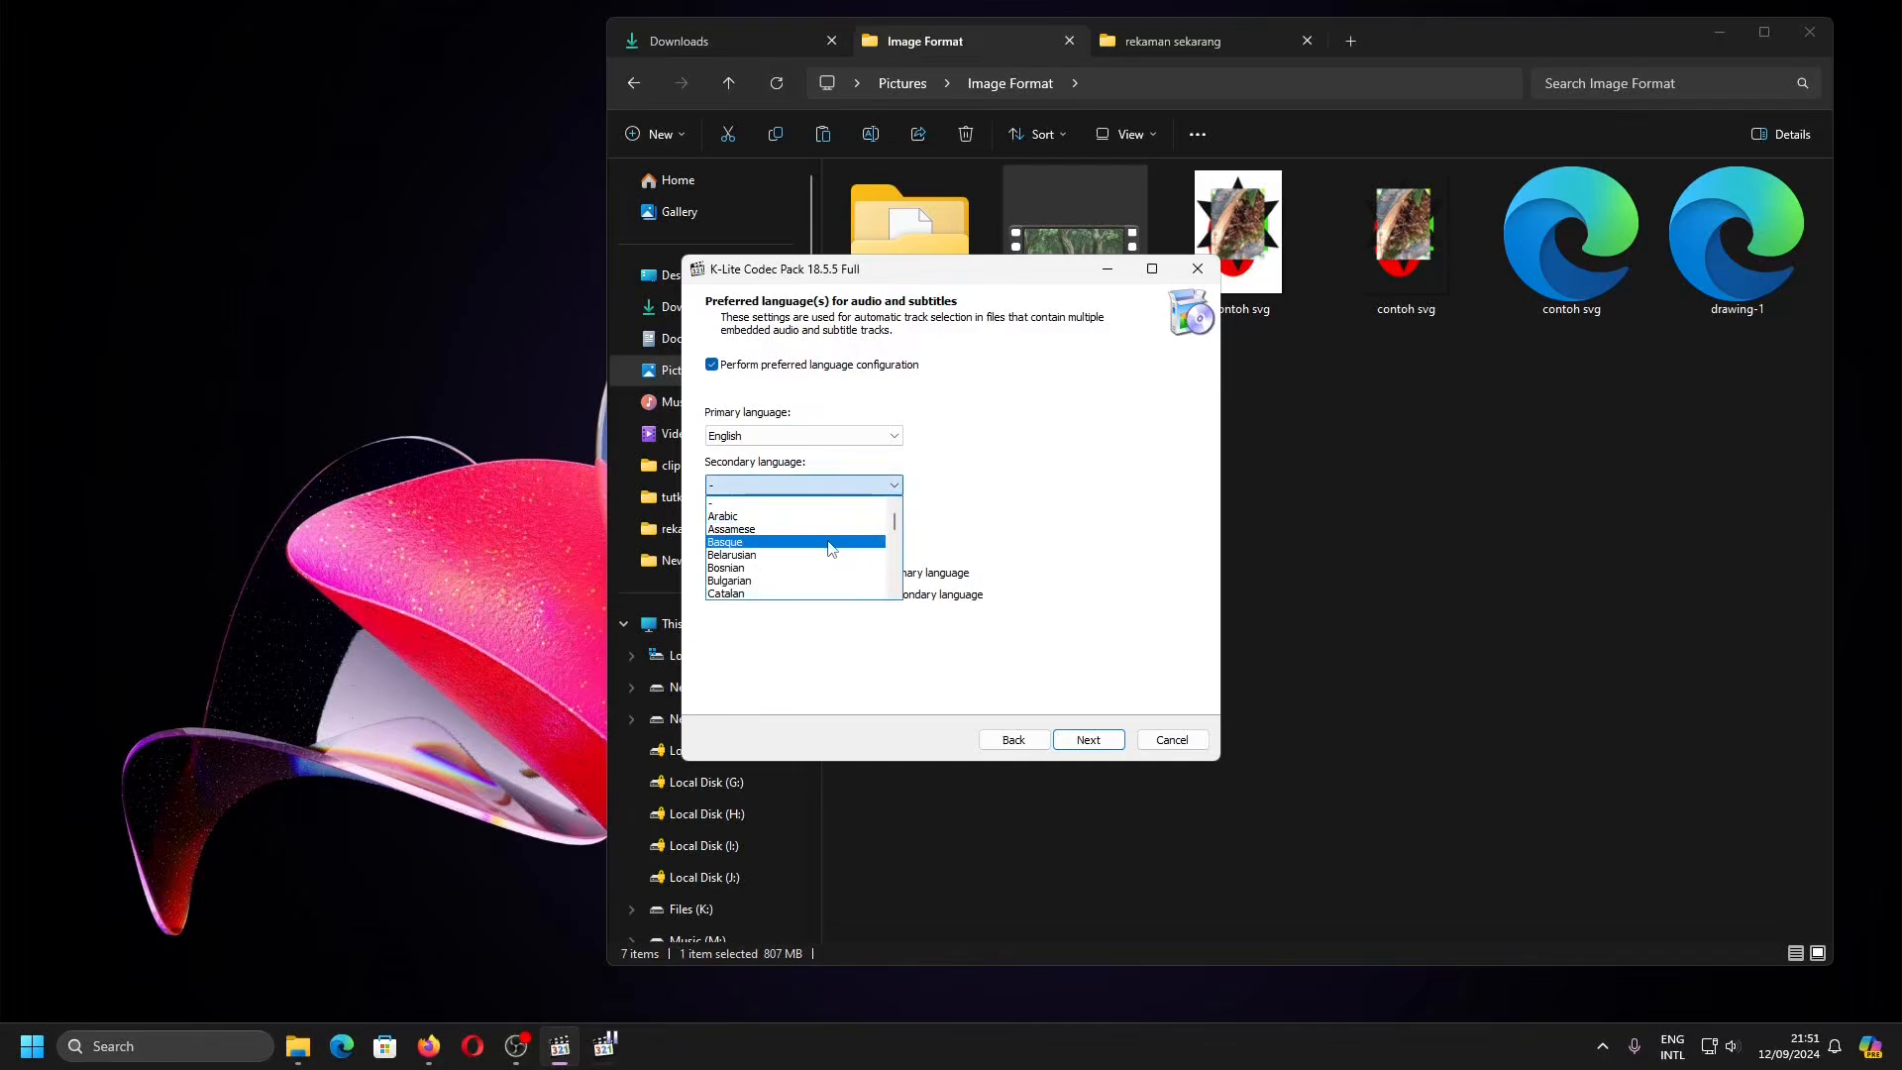
click(1089, 743)
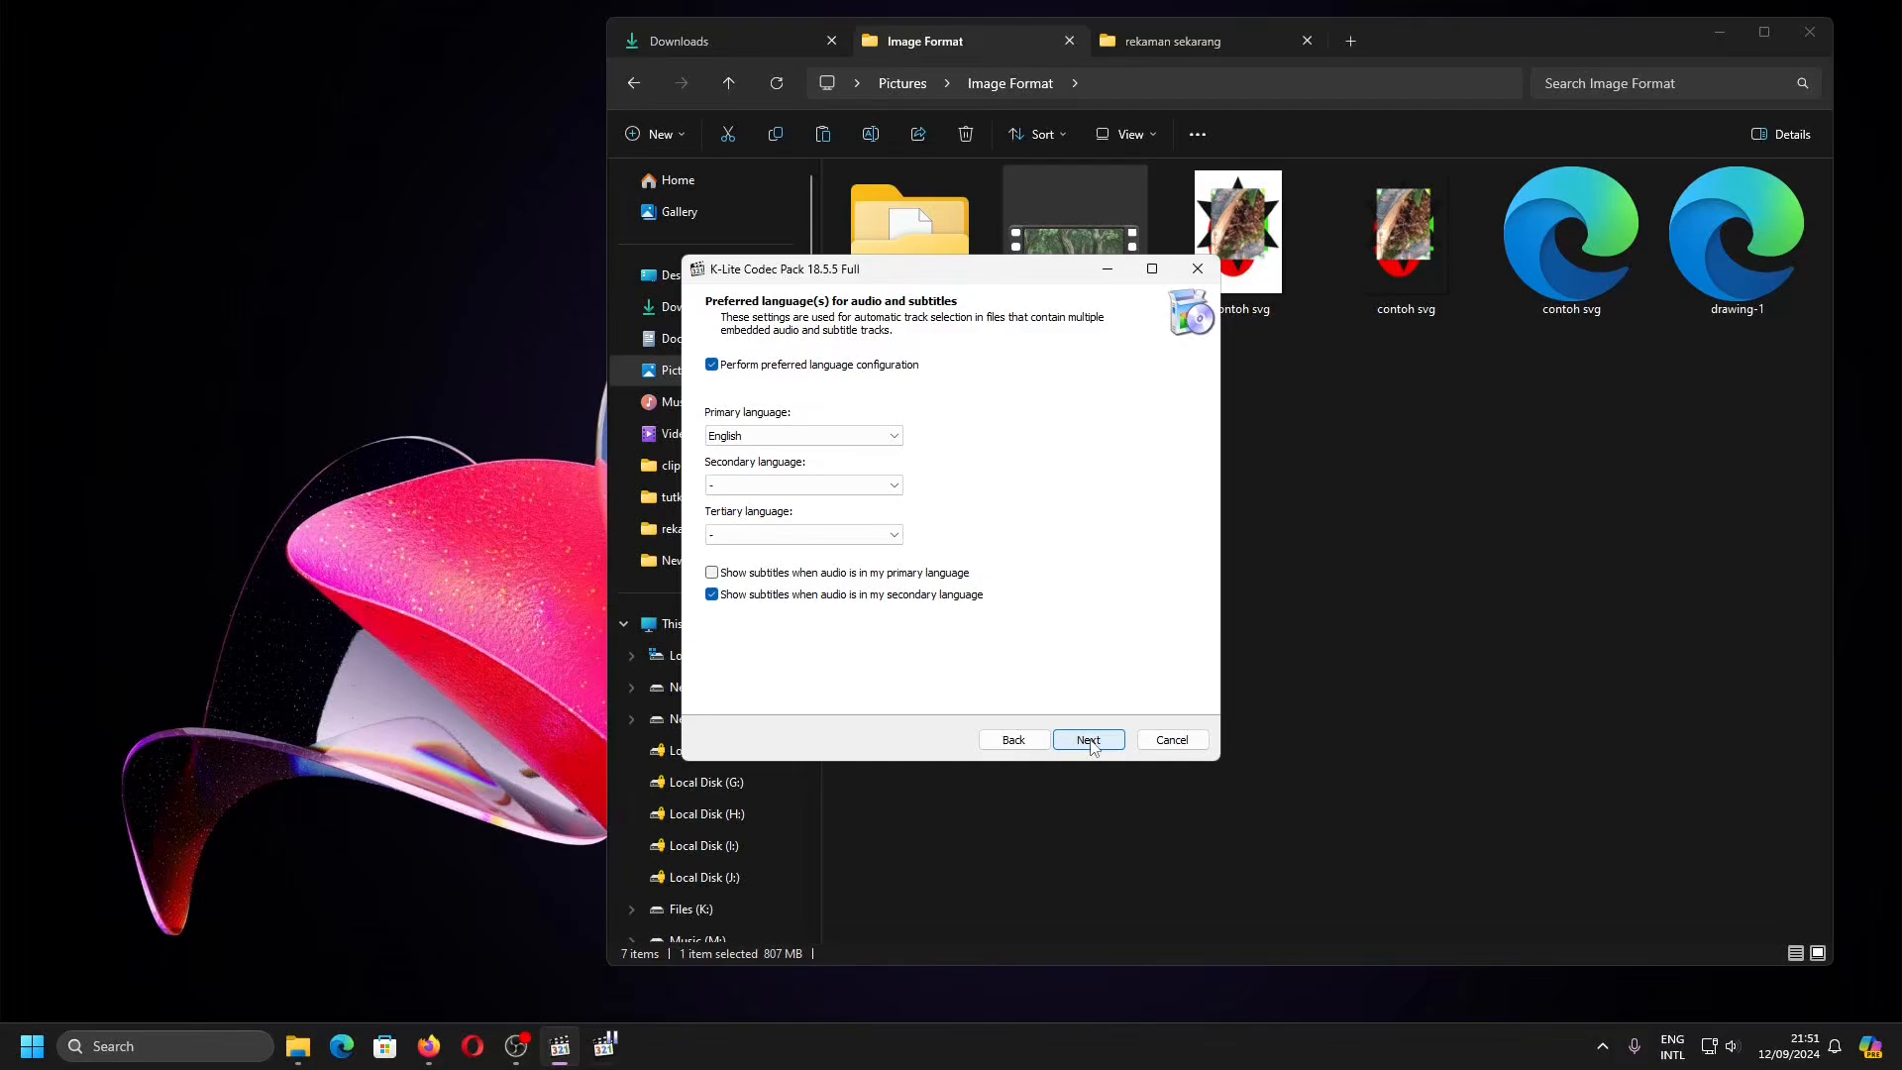
click(1088, 742)
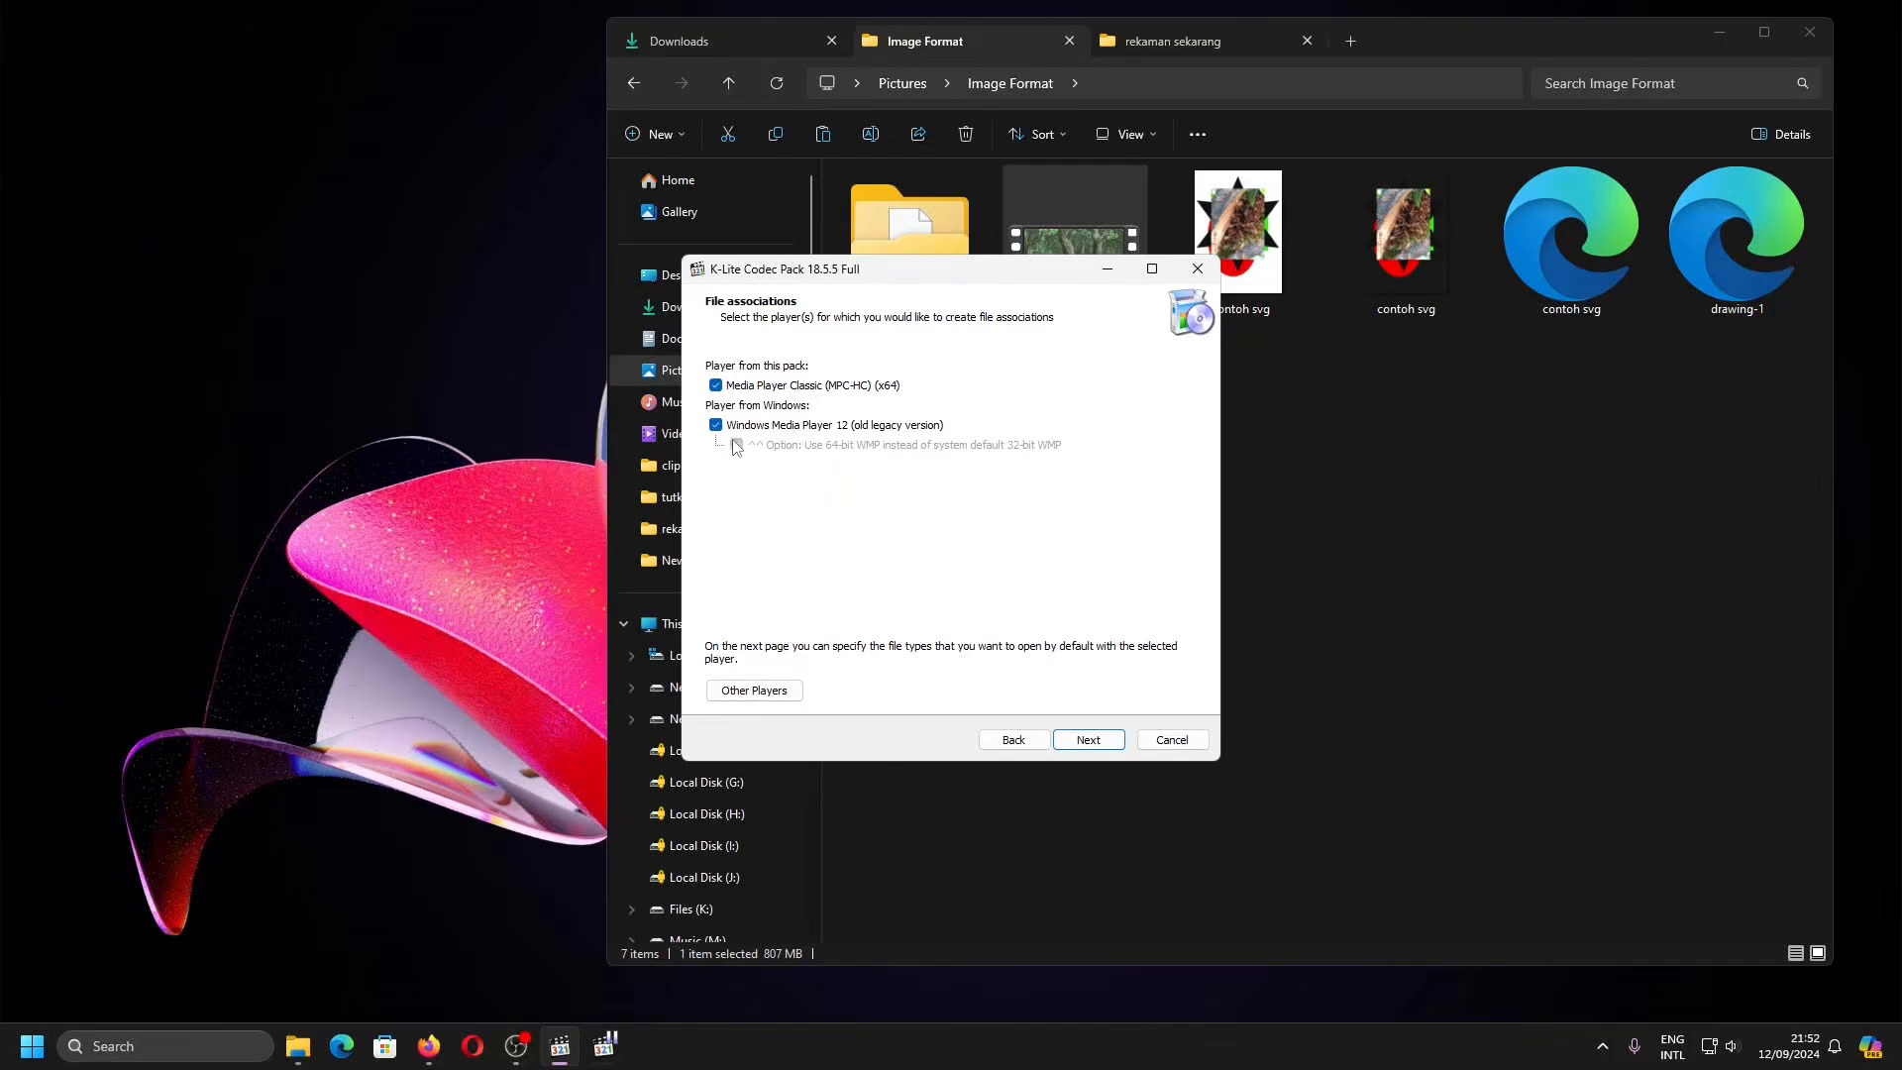
- Keep both players for file associations and associate MPC-HC with the video extensions only, trying the cleared selection before restoring it
click(1089, 741)
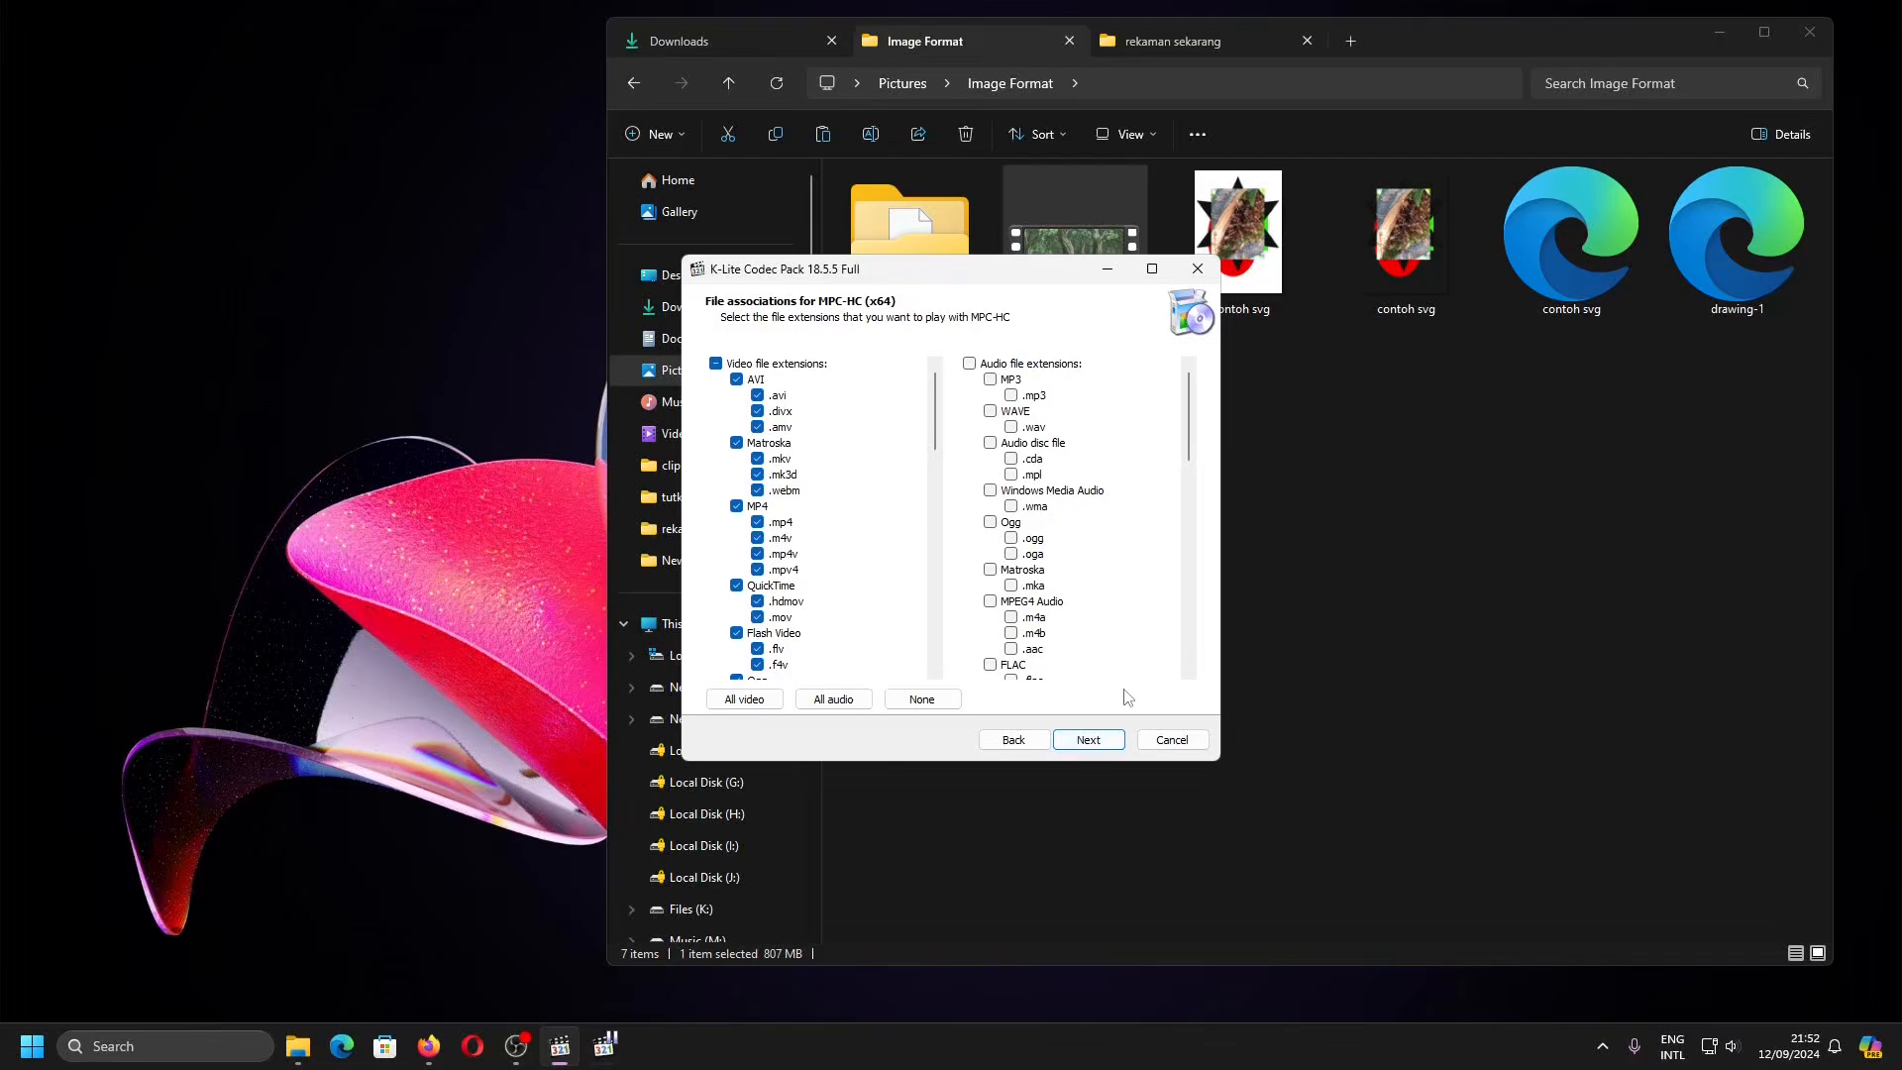
mouse_move(1189, 440)
mouse_down()
mouse_move(1211, 639)
mouse_move(1215, 416)
mouse_up()
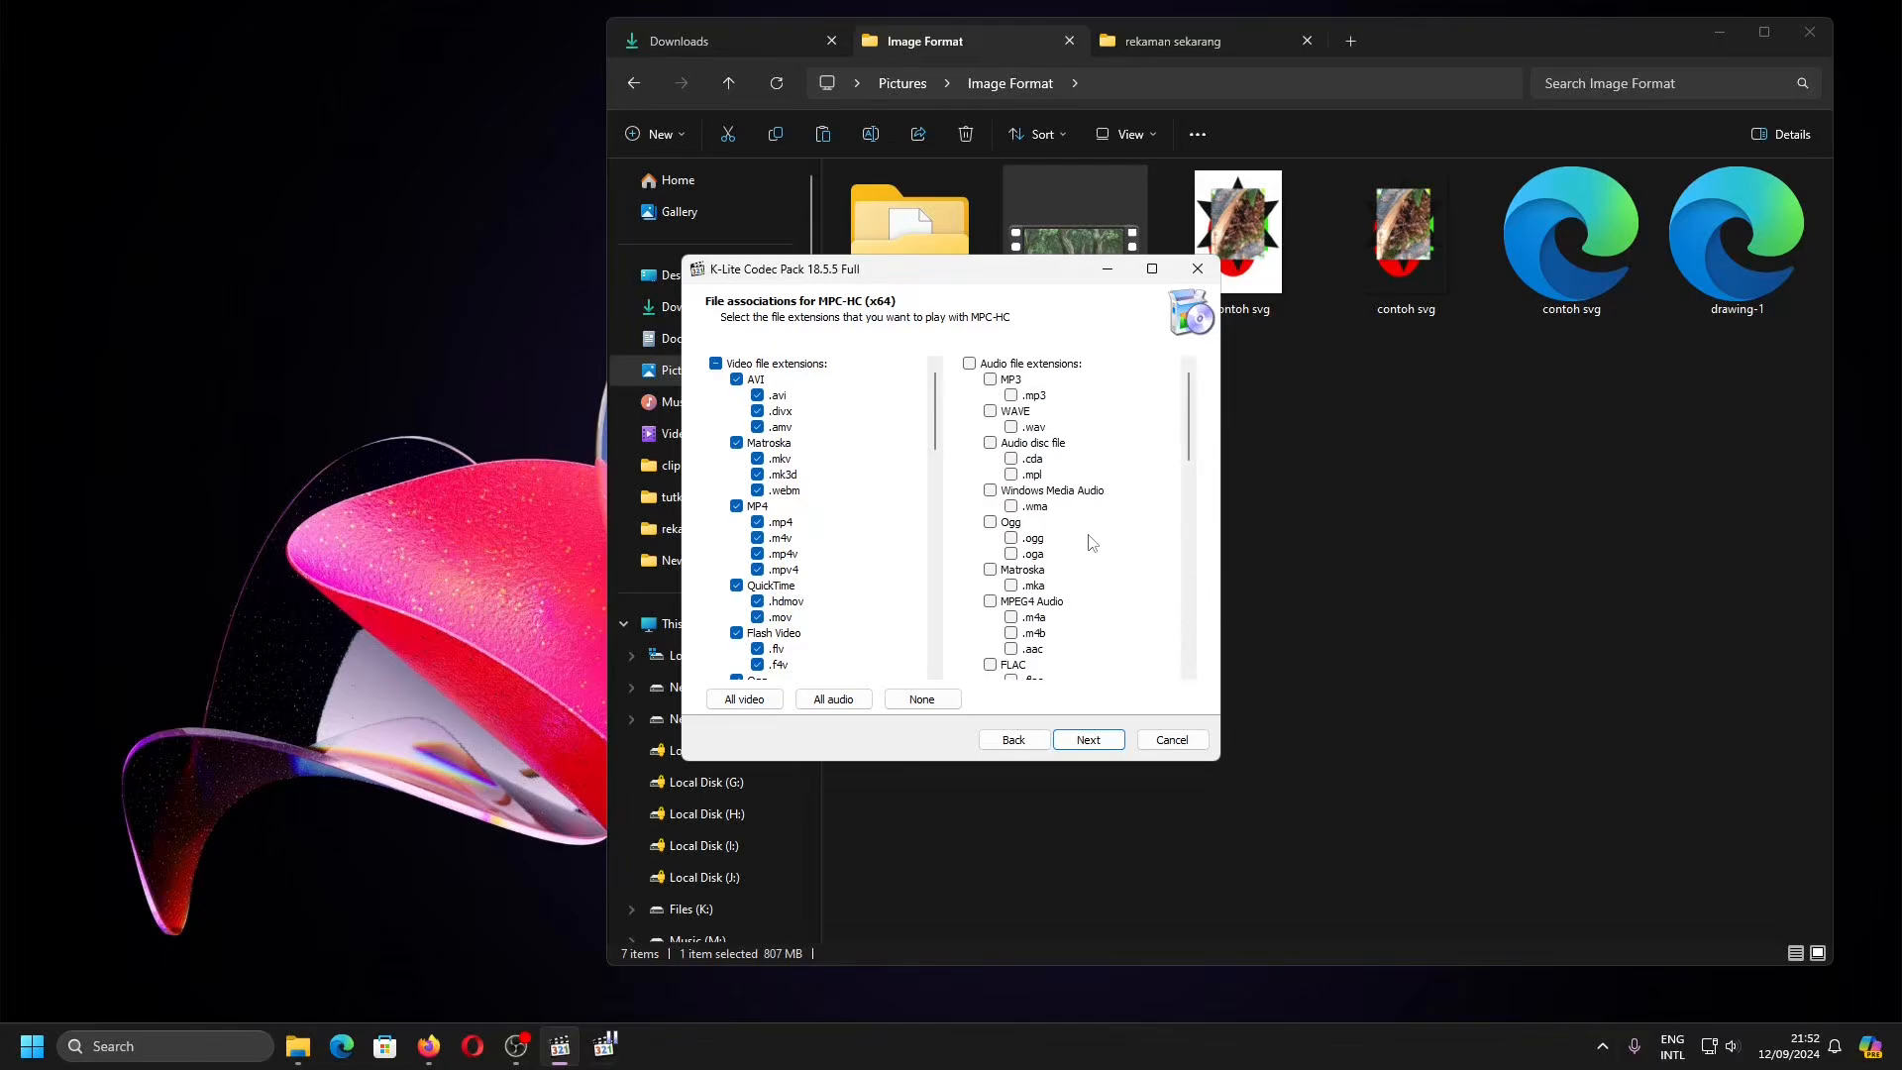
click(922, 700)
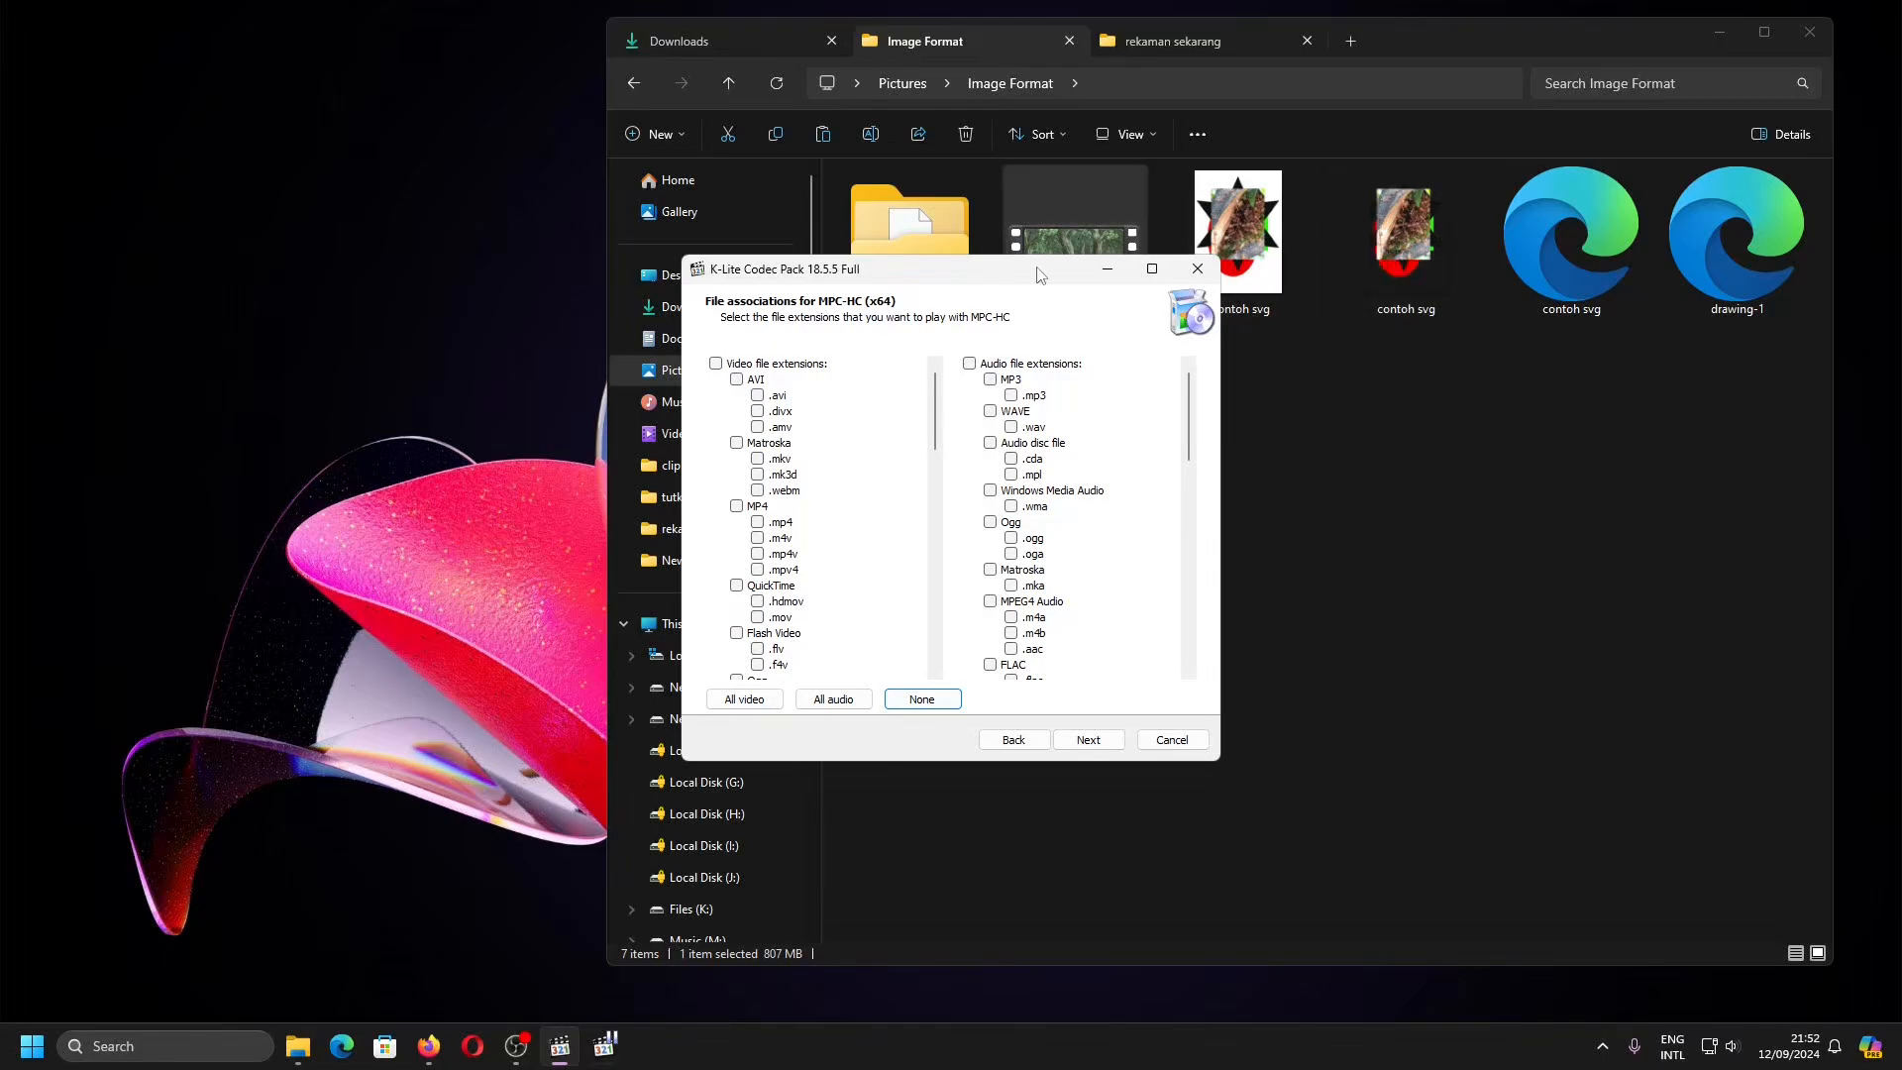
drag(1022, 268, 1148, 439)
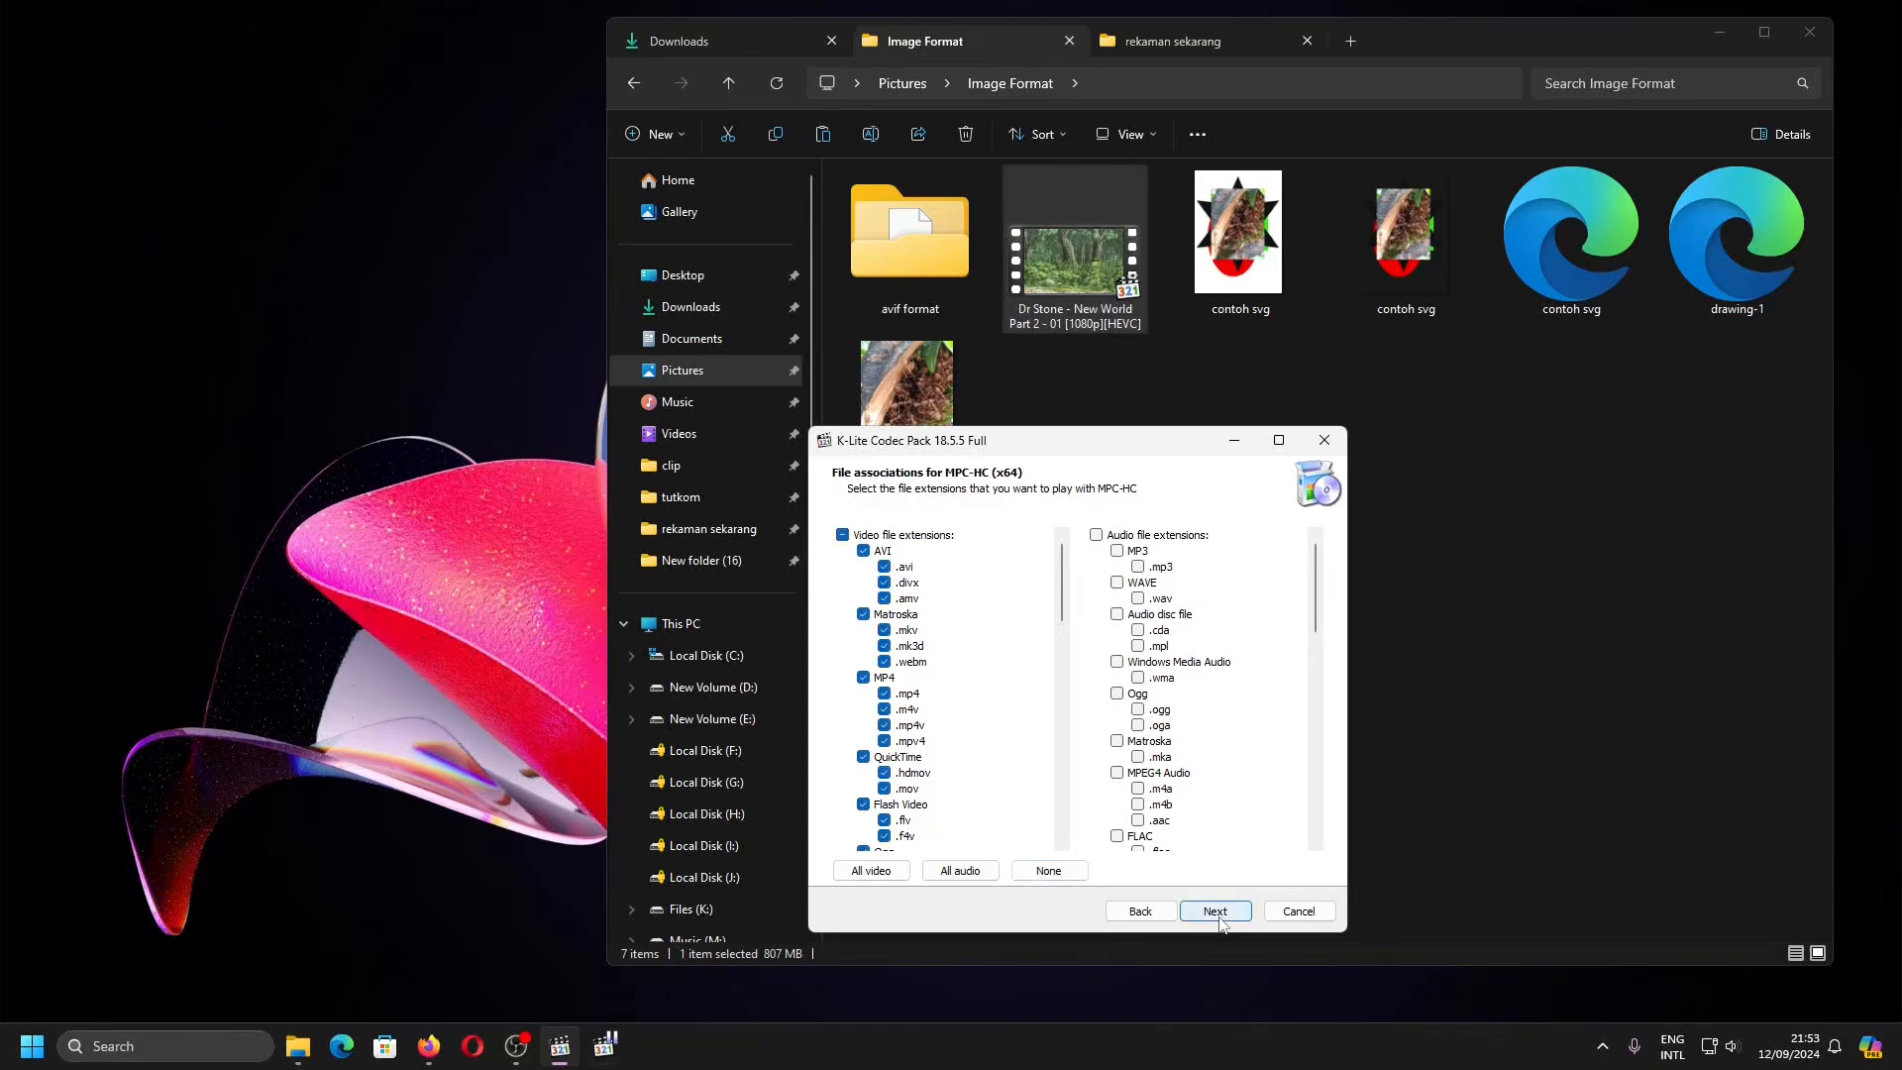
click(1217, 911)
- Compare the file association pages for MPC-HC and Windows Media Player, going back to the player selection and returning
drag(1046, 443, 952, 238)
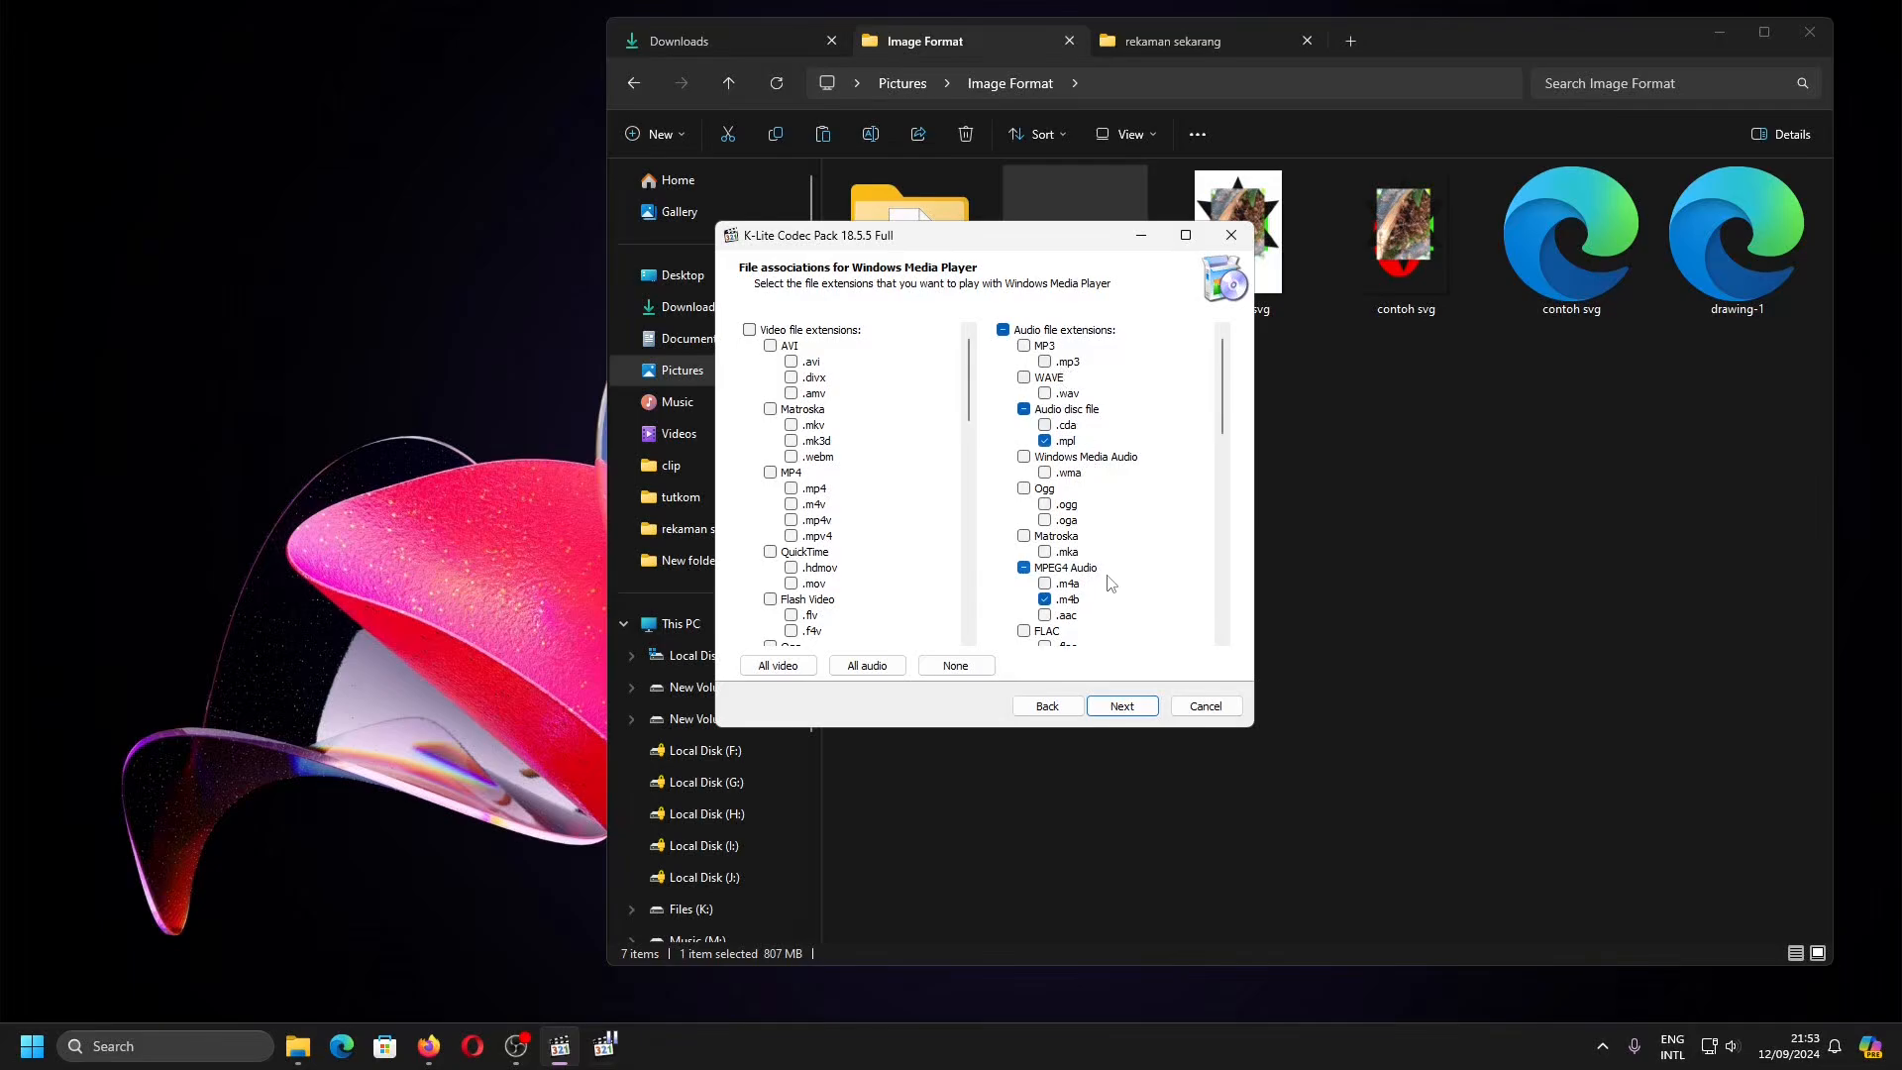
click(1069, 706)
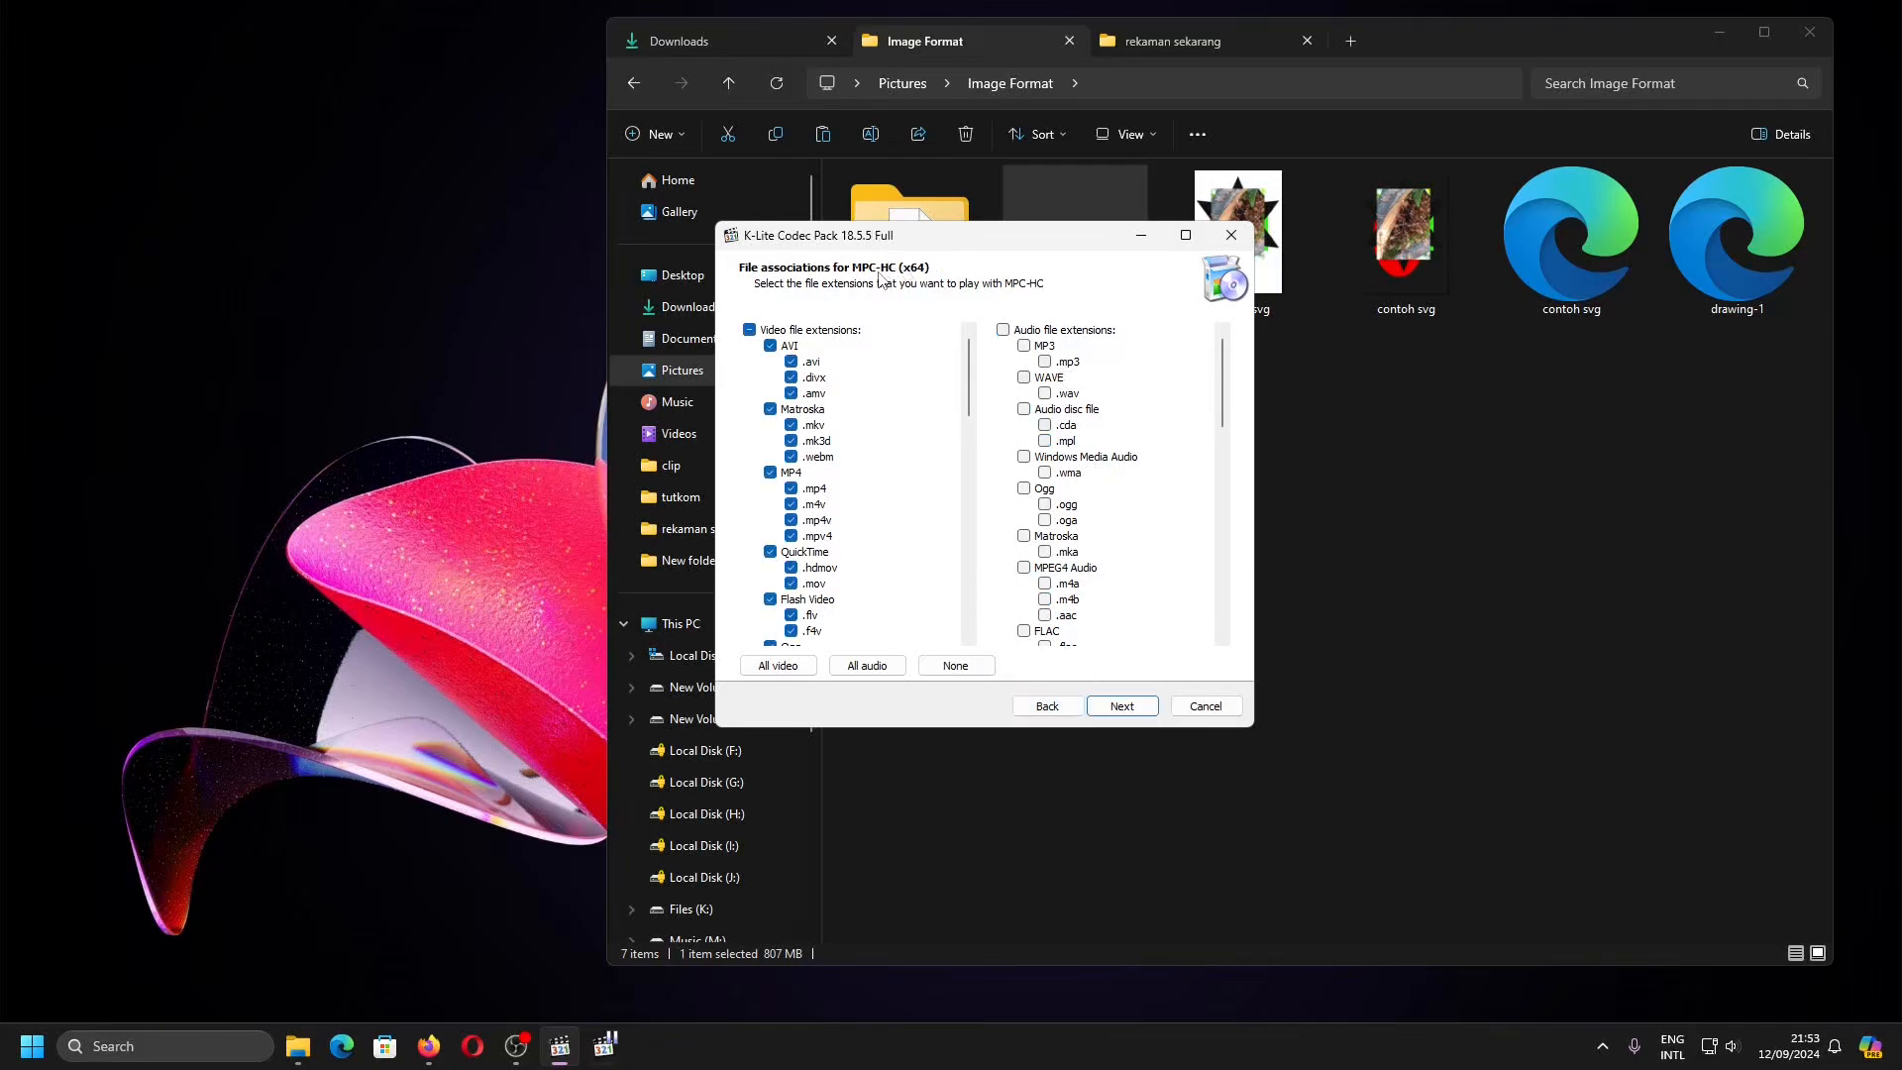
key(Return)
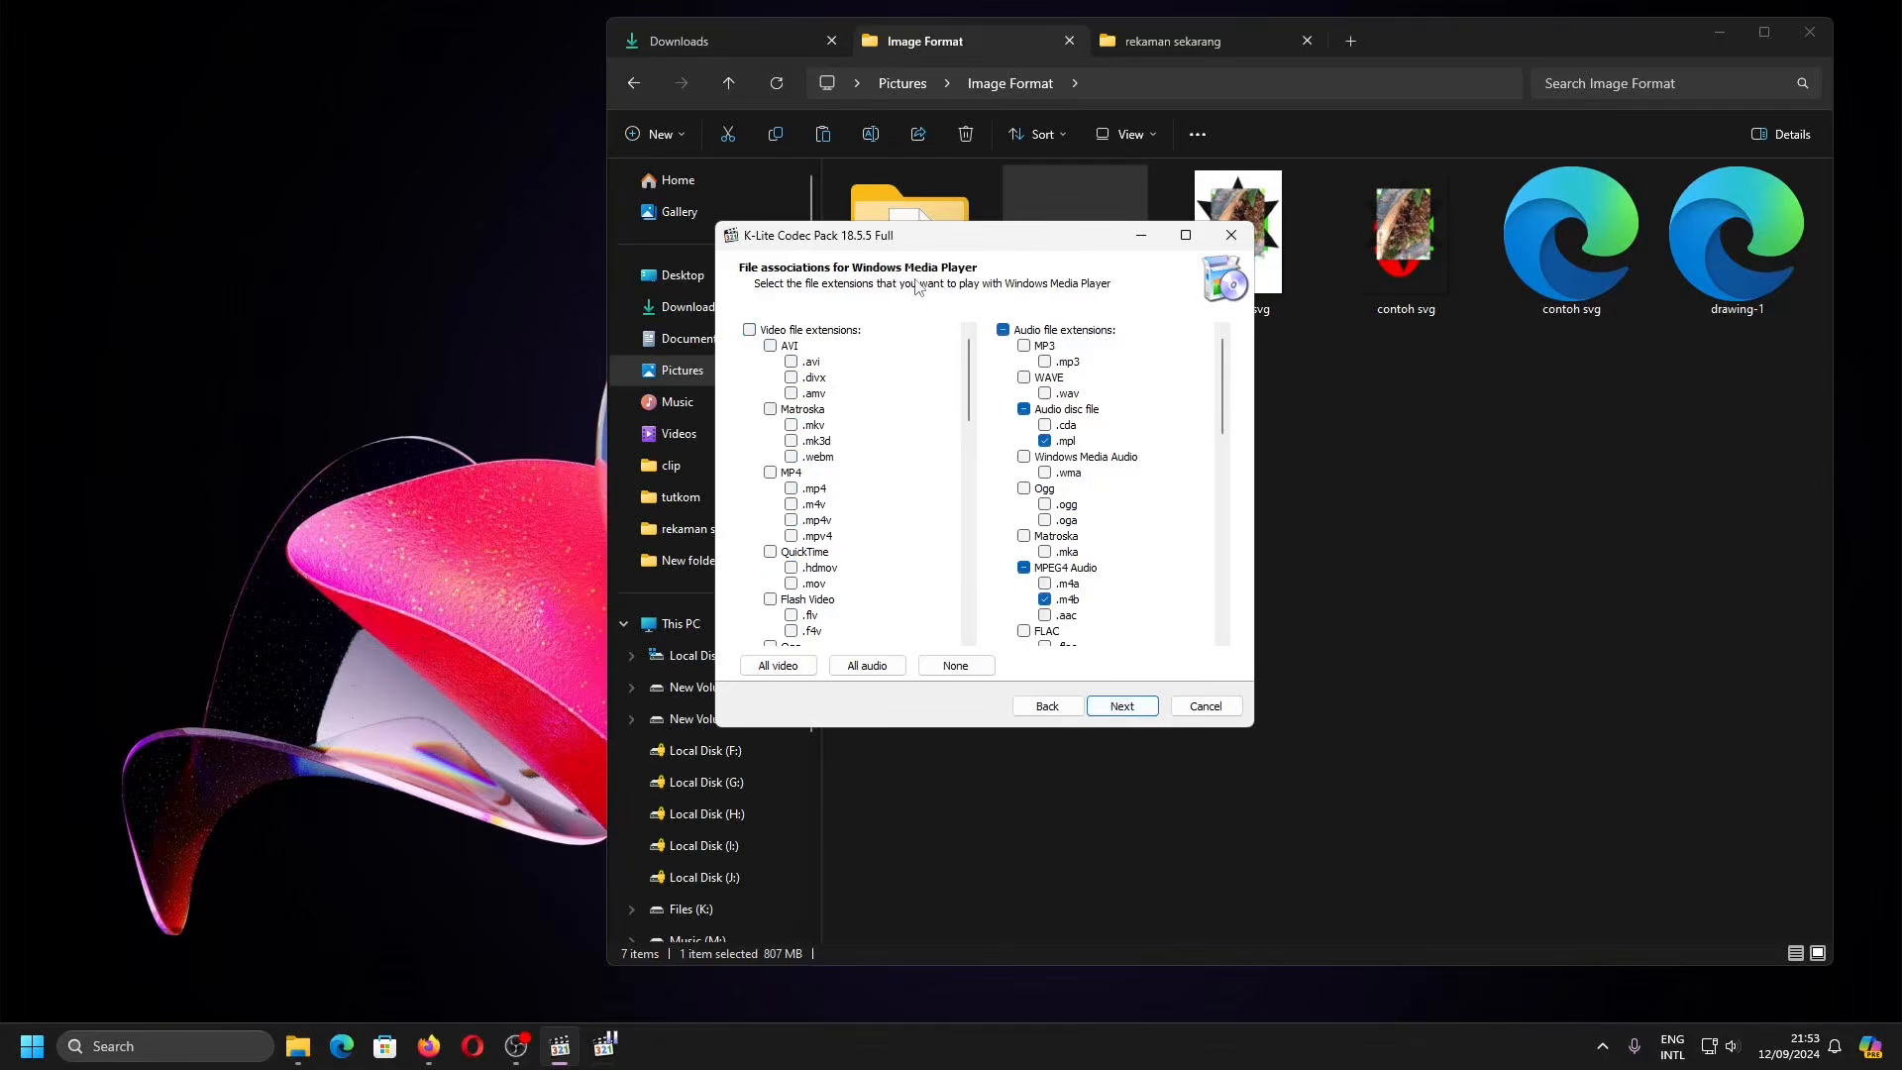
click(1047, 706)
click(1047, 705)
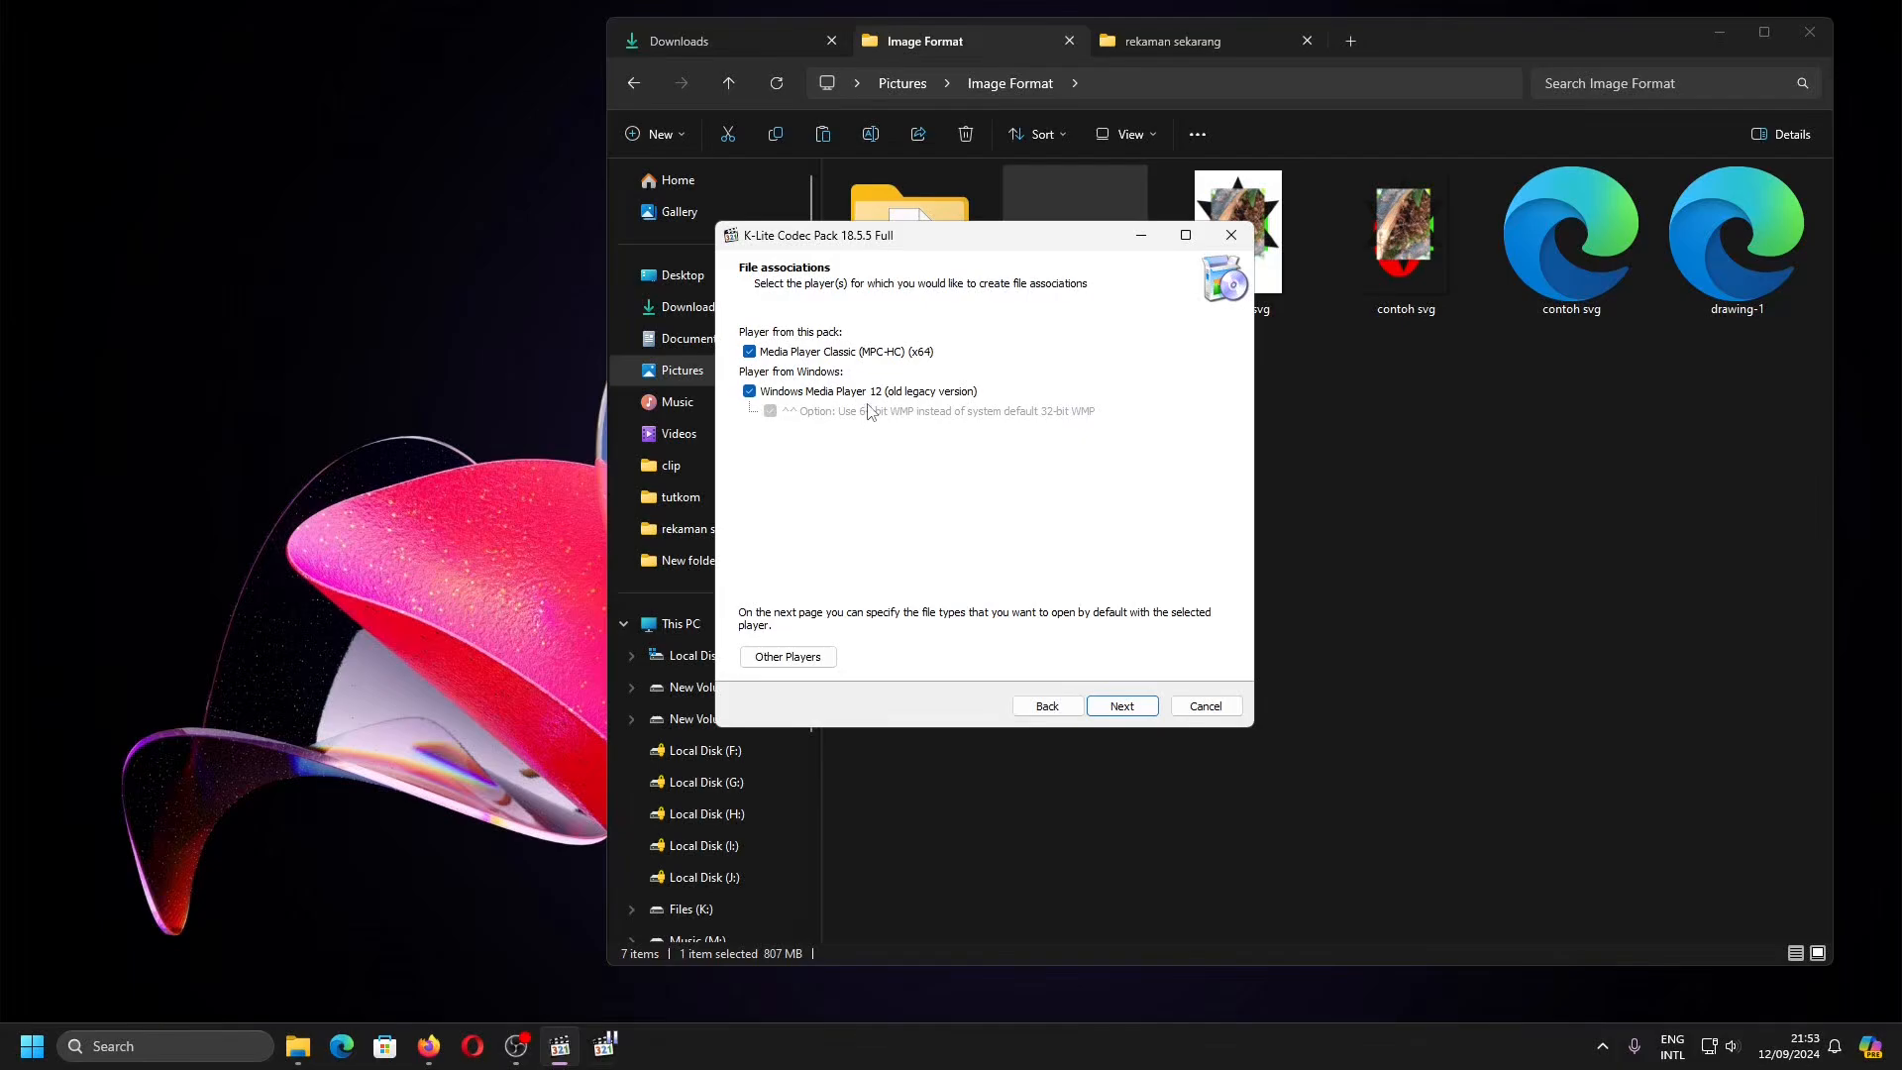
click(1123, 708)
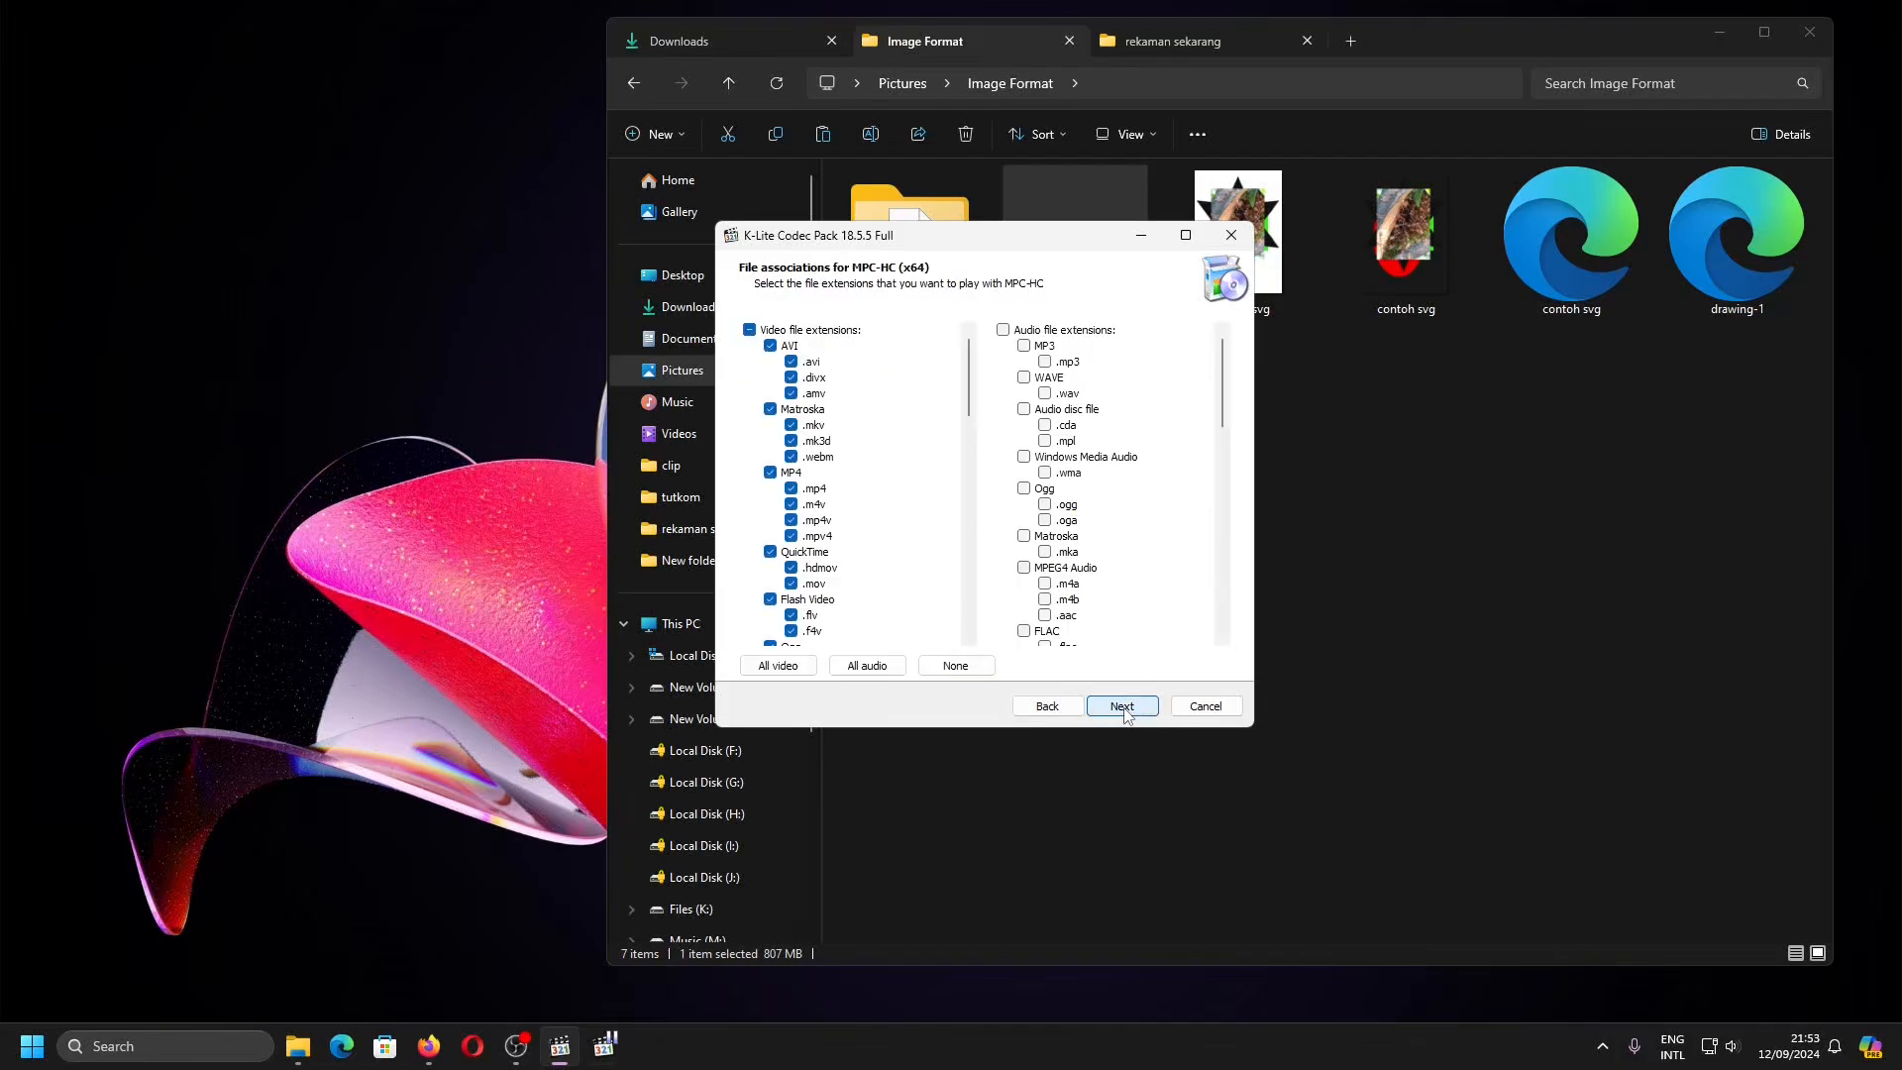
click(1123, 707)
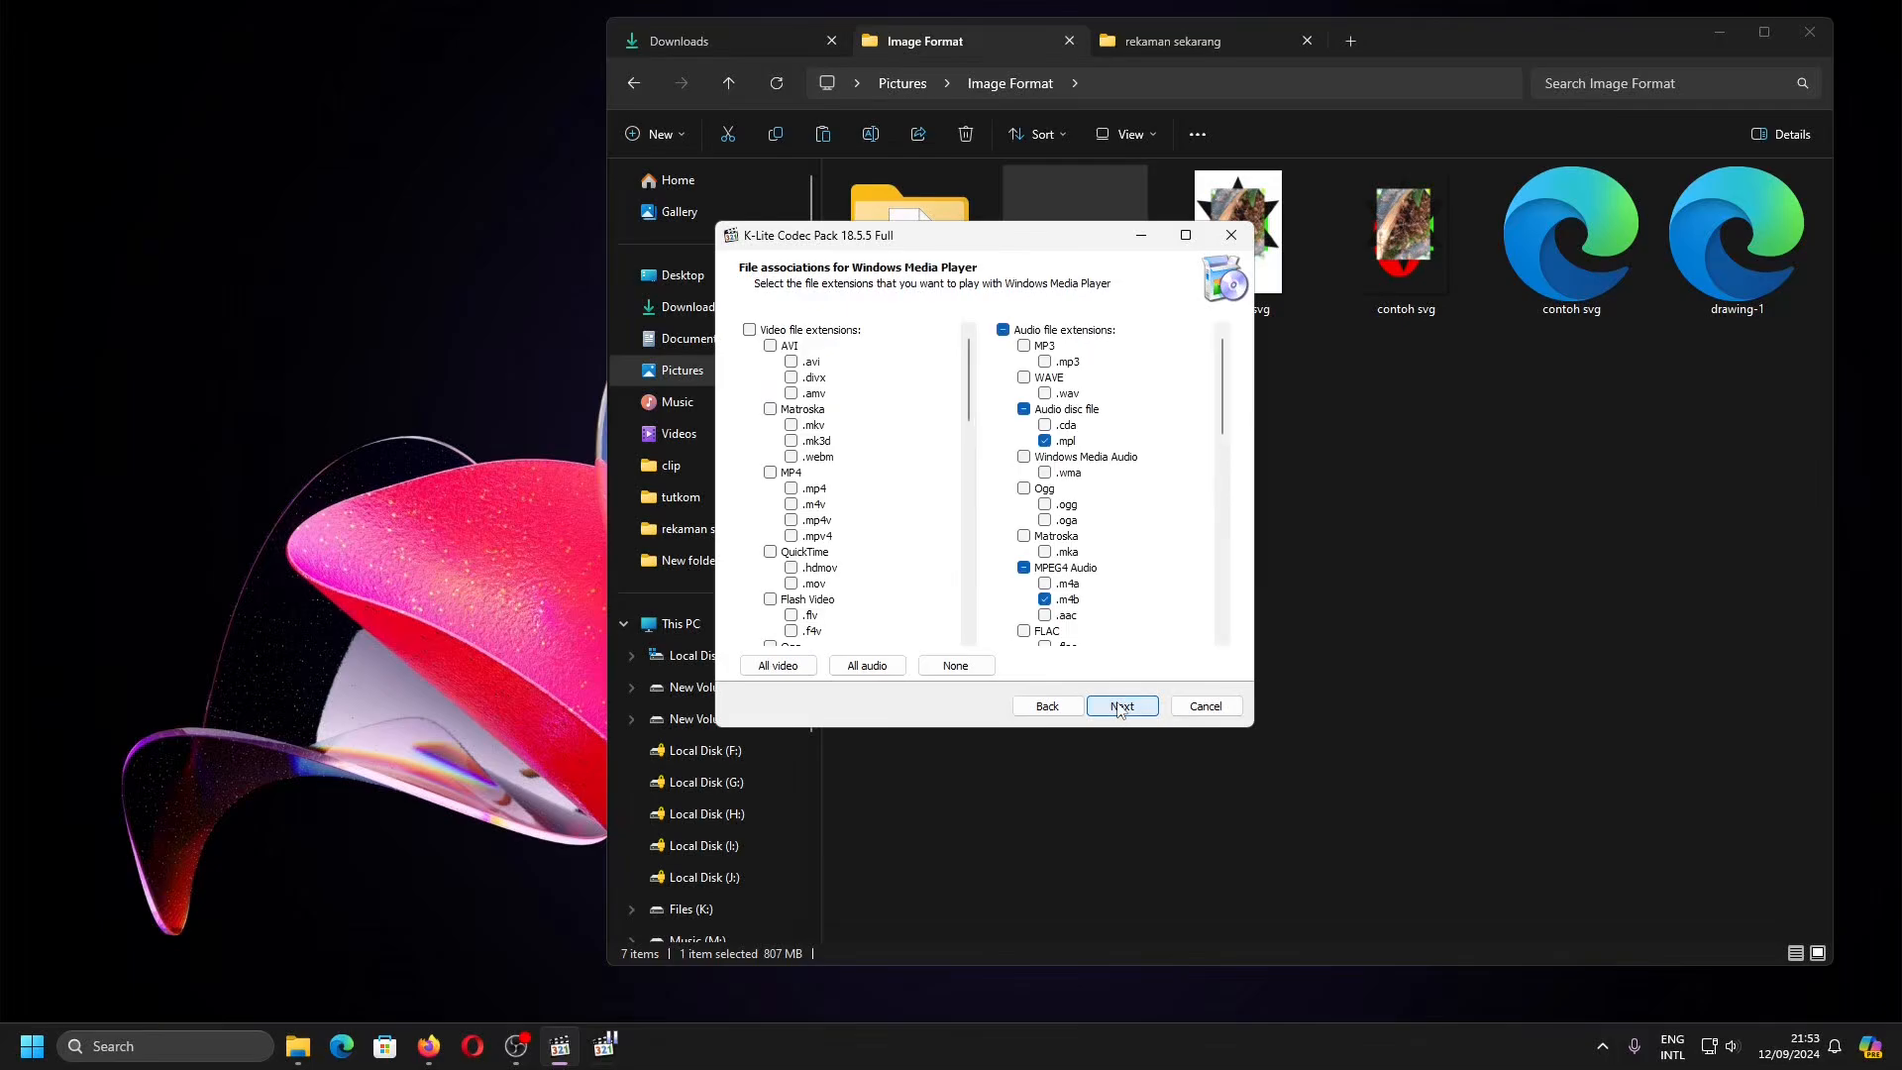
- Accept the Windows Media Player associations, the Same as input audio output with bitstreaming disabled, and thumbnails for all listed extensions
click(1122, 708)
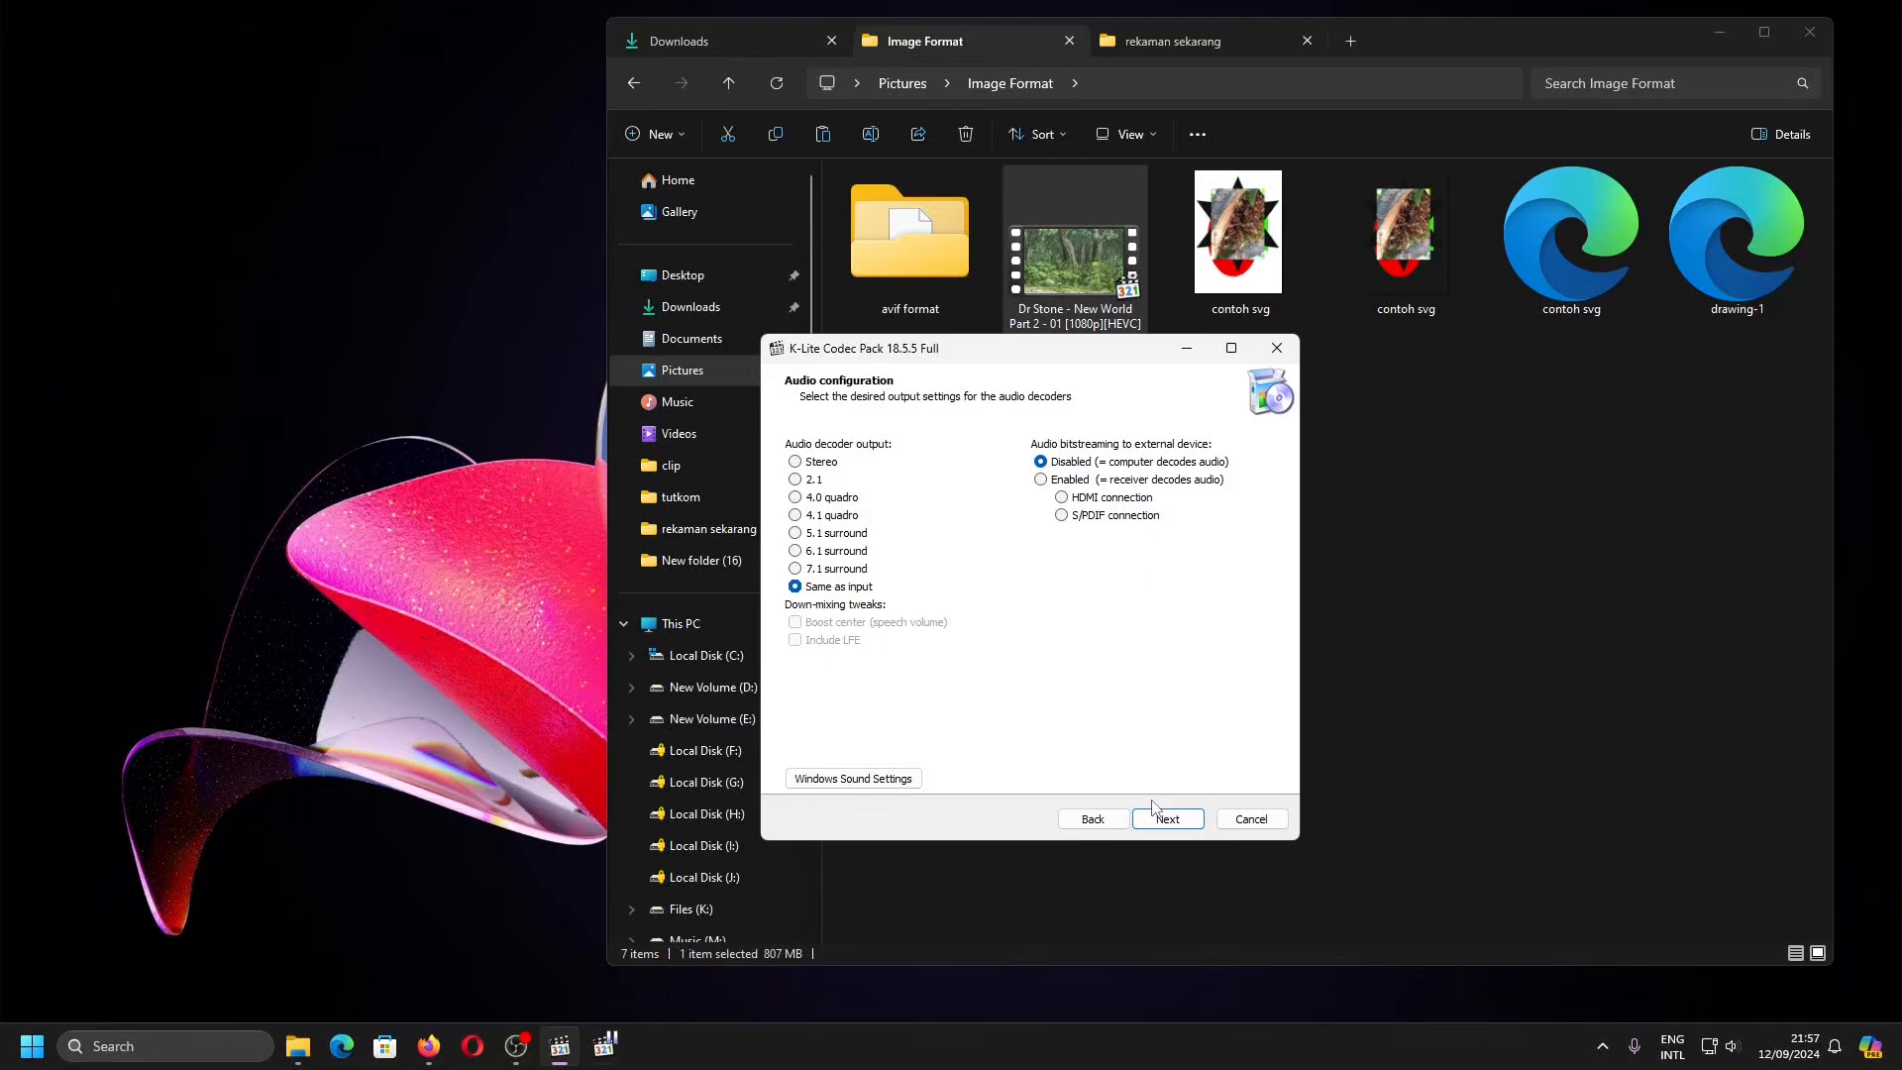
click(1177, 821)
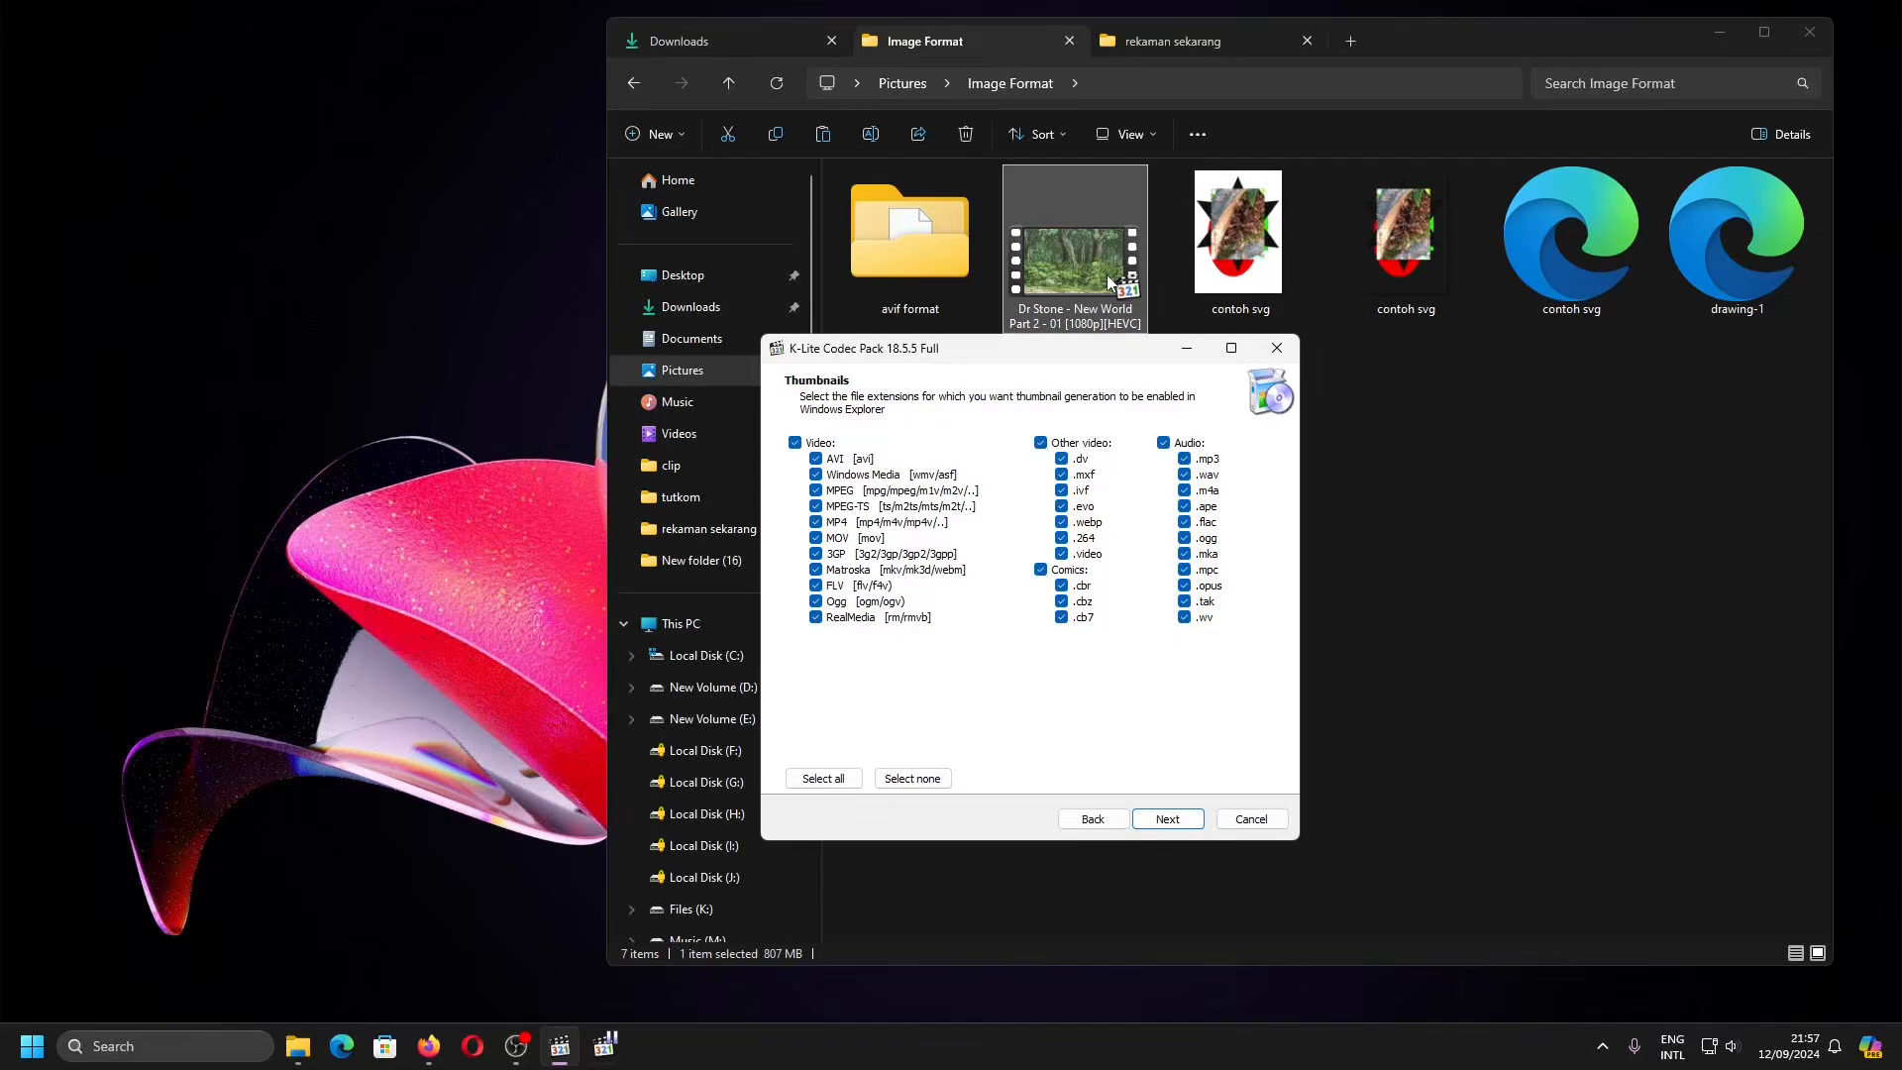
ctrl+scroll(1108, 278, up, 2)
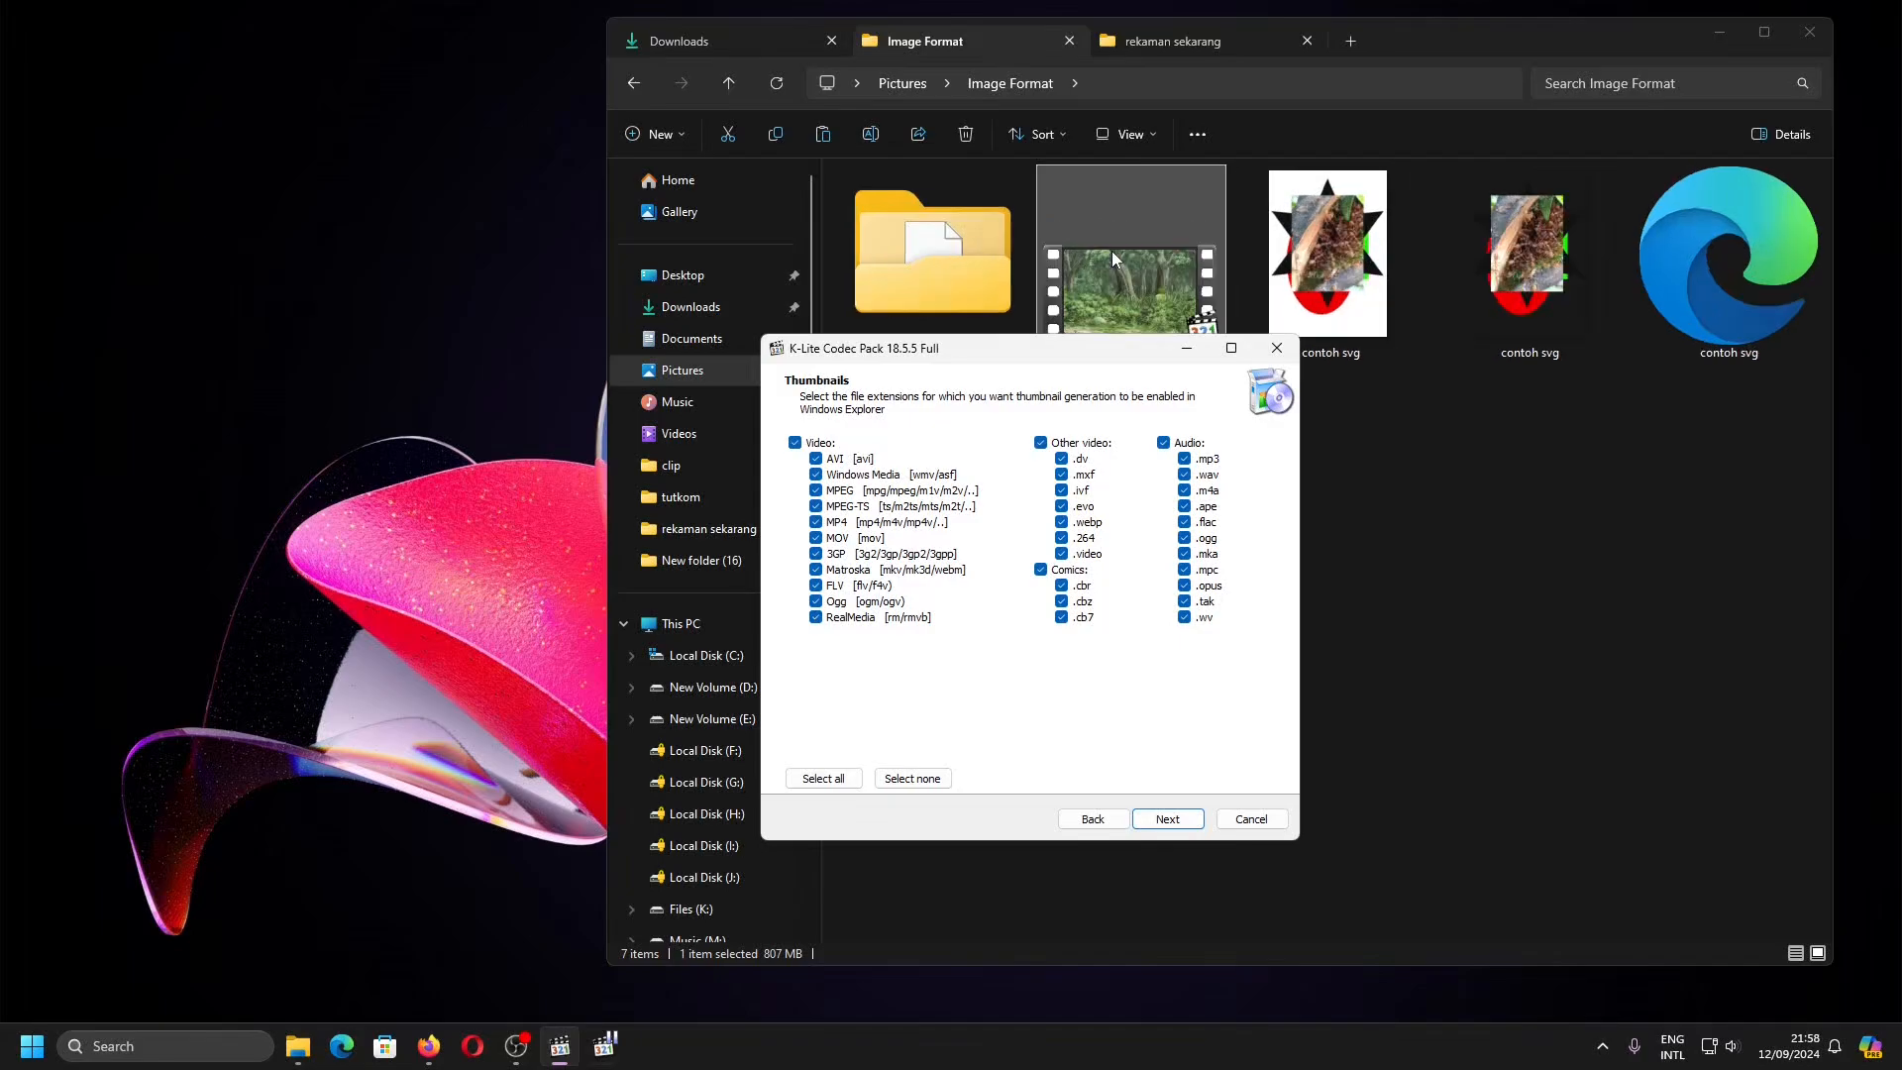
click(1177, 822)
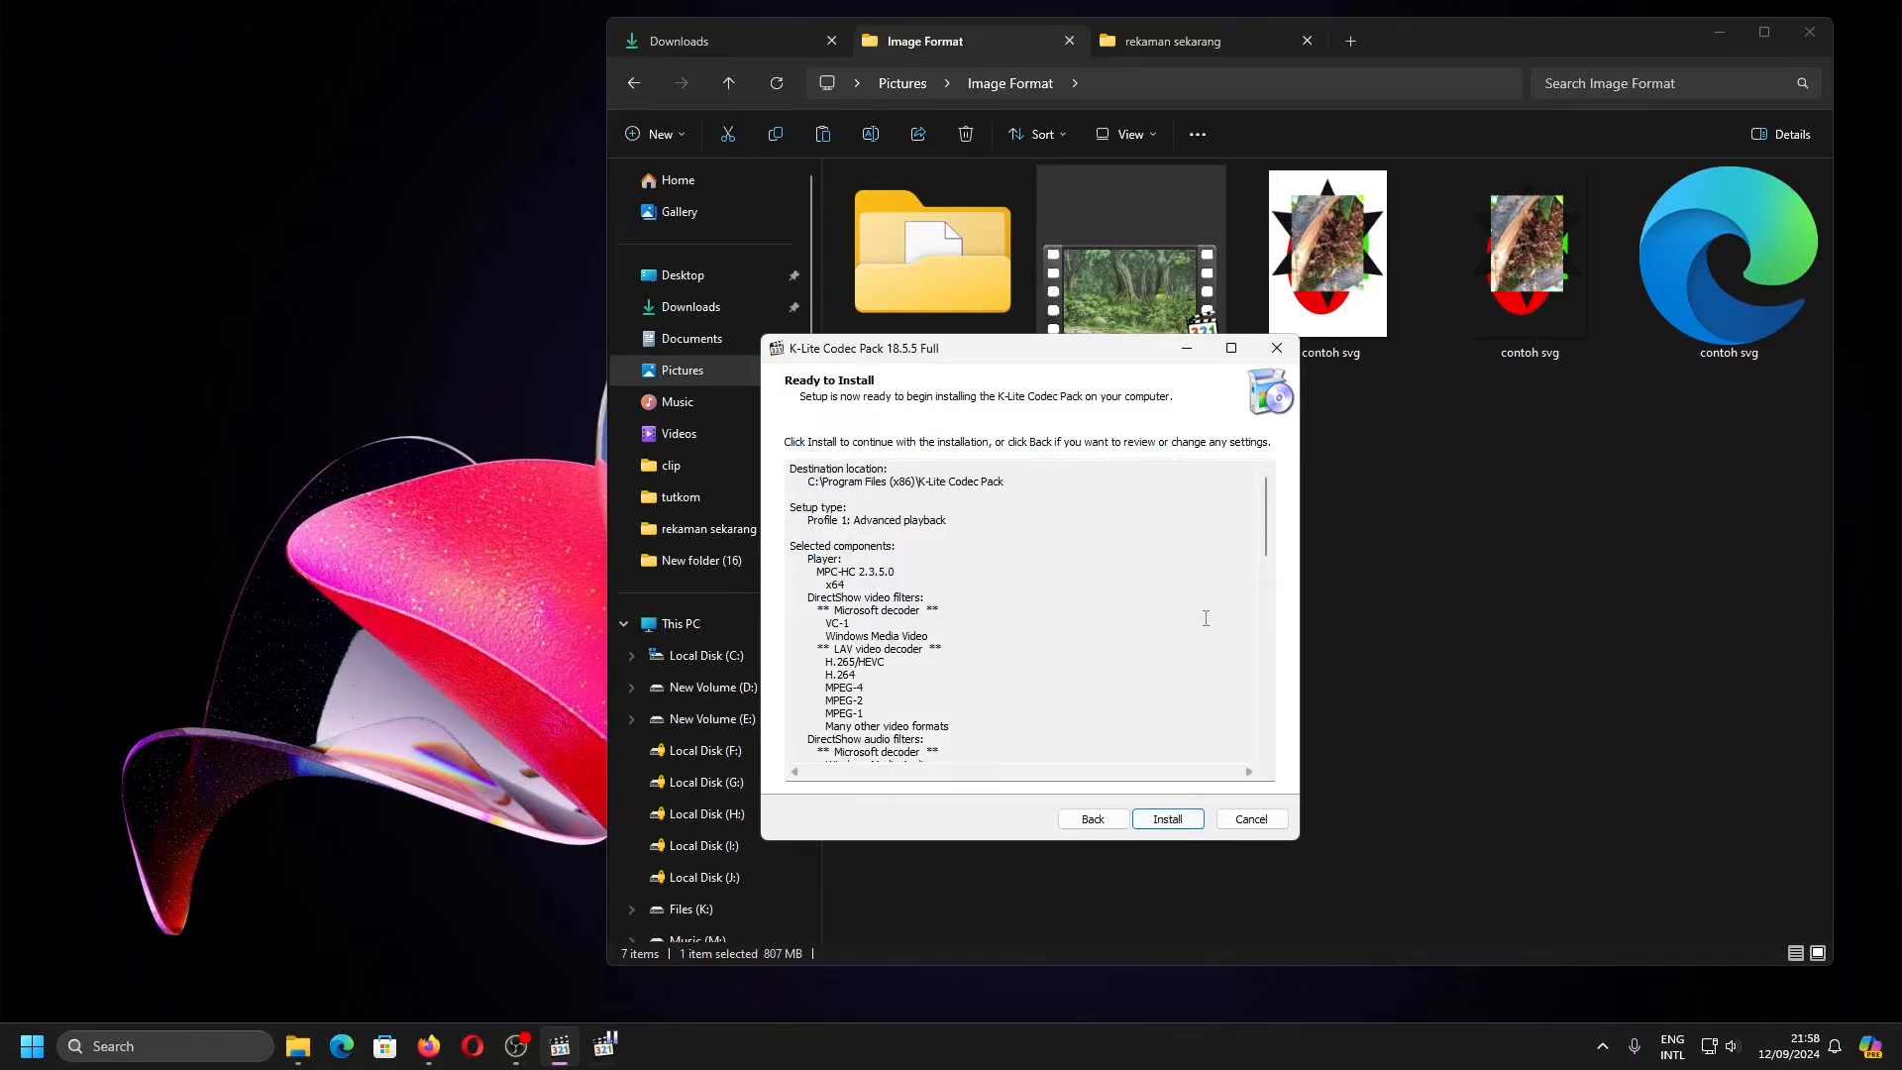
- Review the installation summary and close the open video player, then install the K-Lite Codec Pack and exit setup without extra tools
scroll(1206, 619, down, 11)
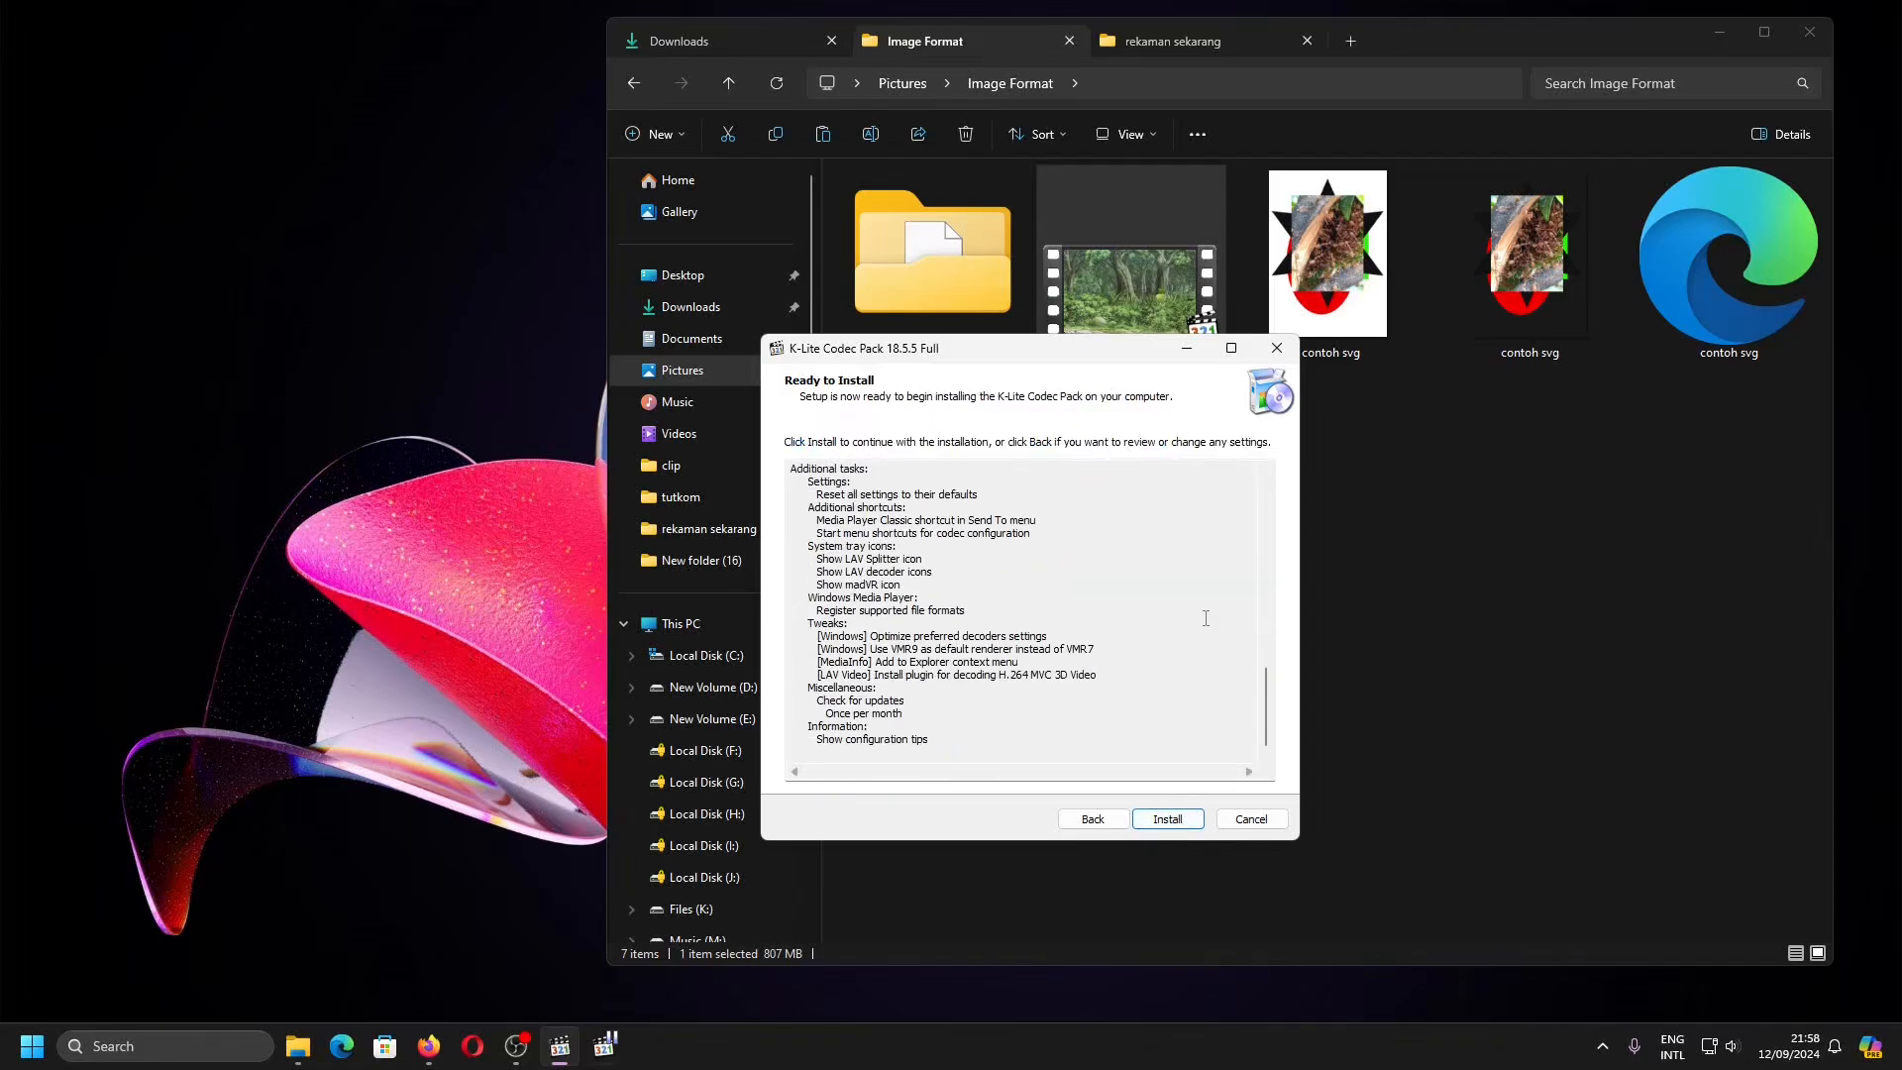
scroll(1205, 618, up, 7)
scroll(1206, 618, up, 5)
click(604, 1045)
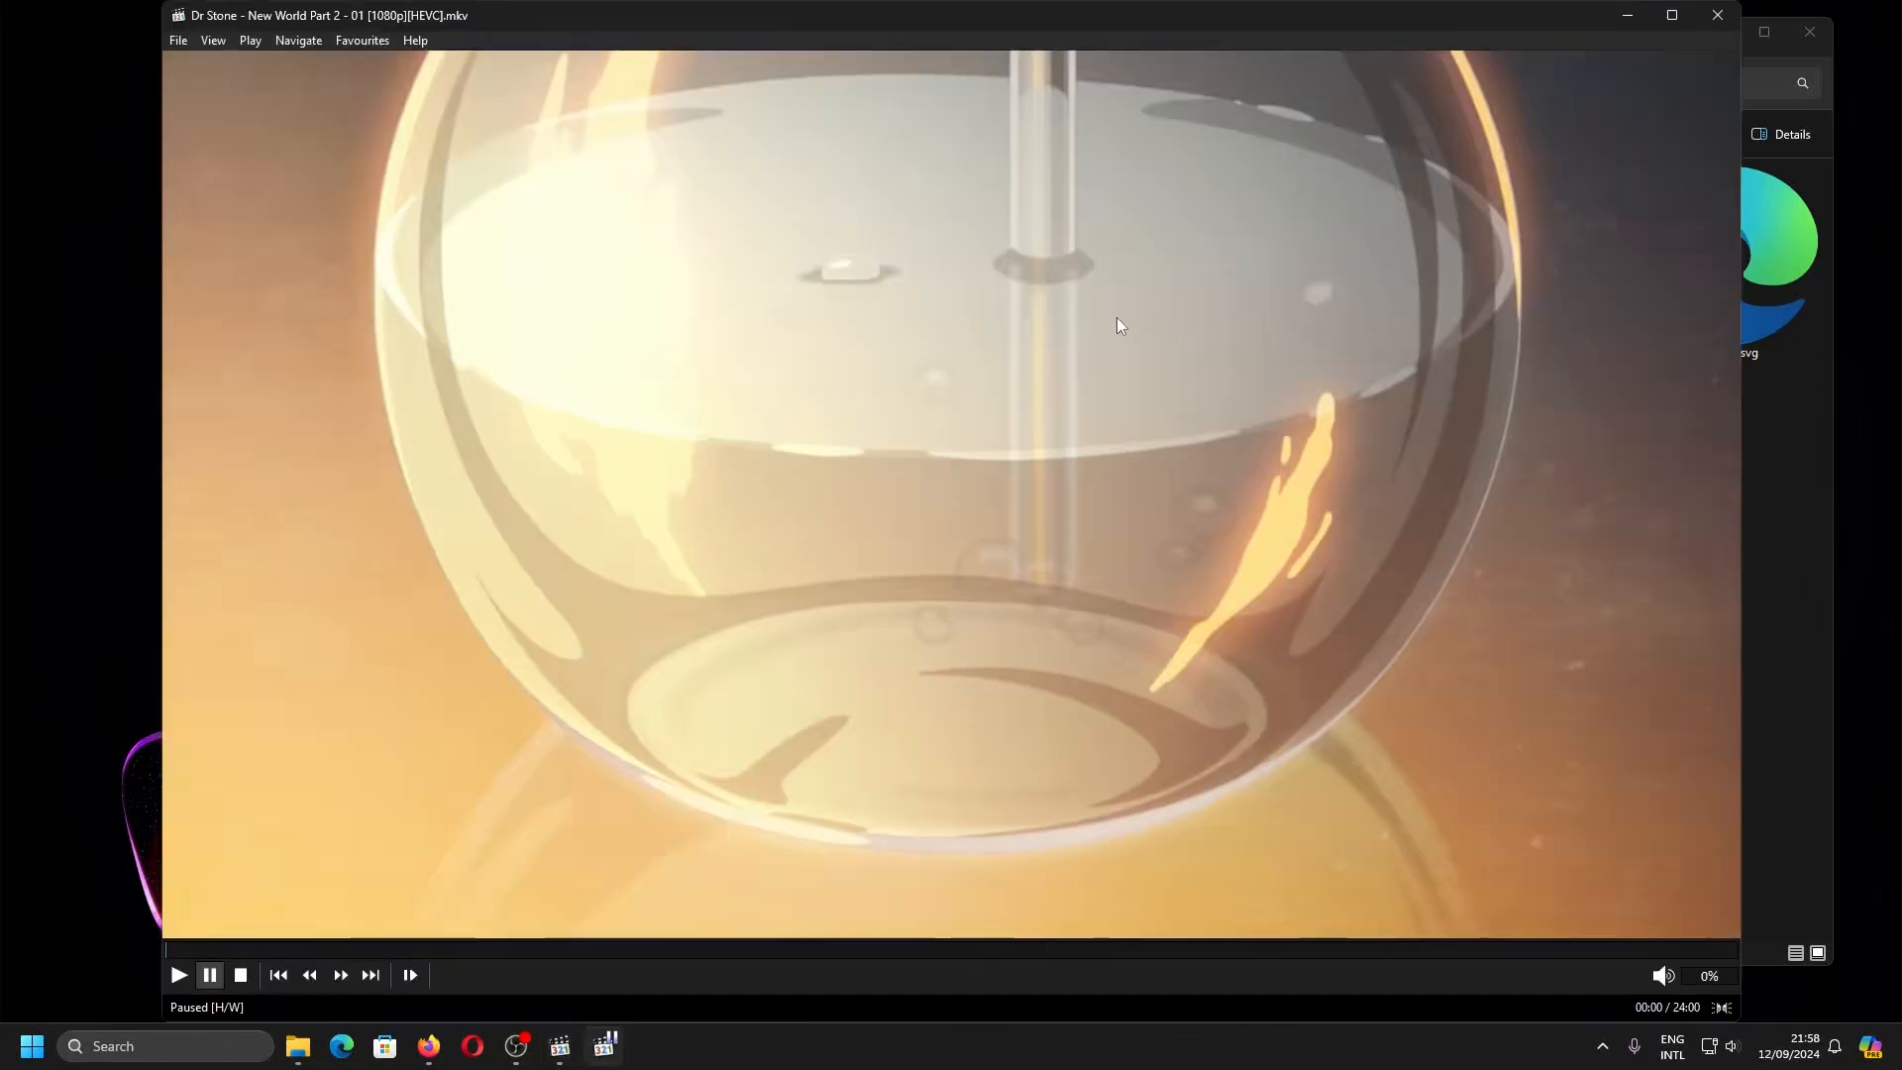
click(1710, 20)
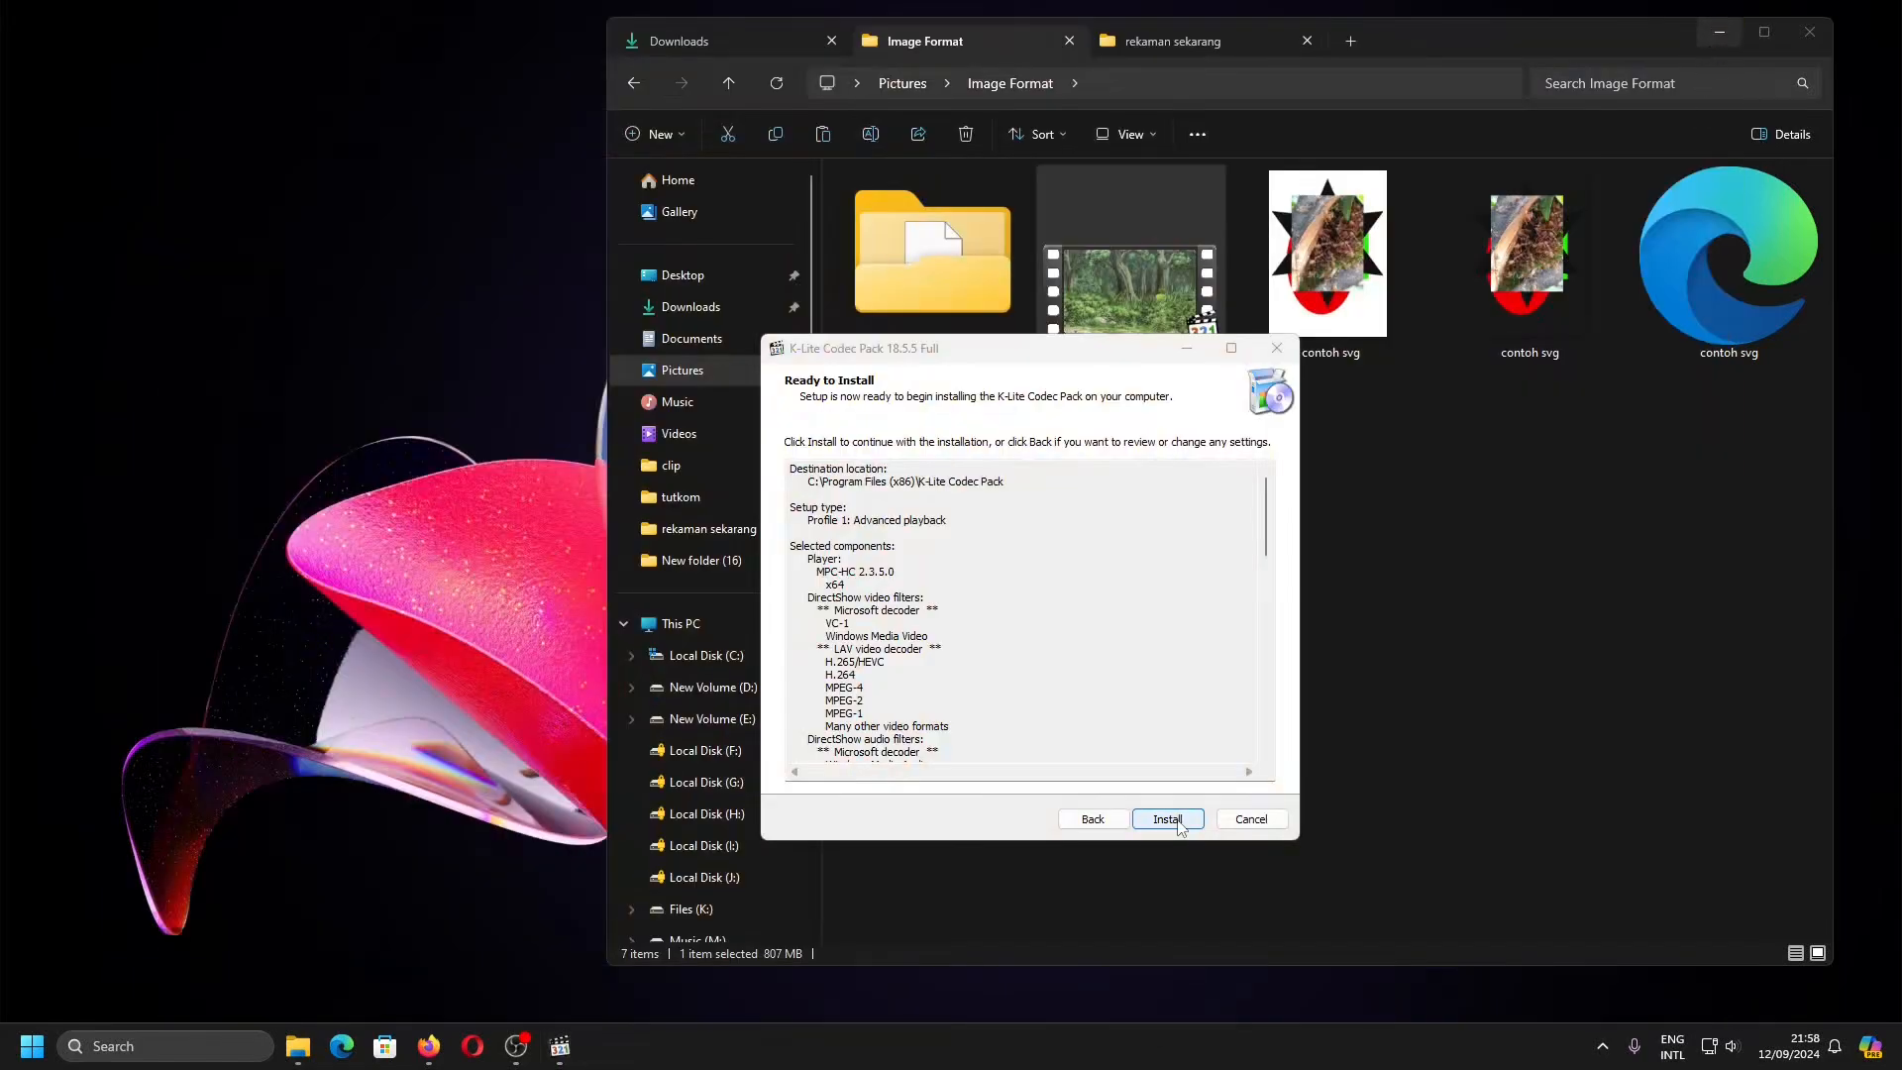
click(1169, 820)
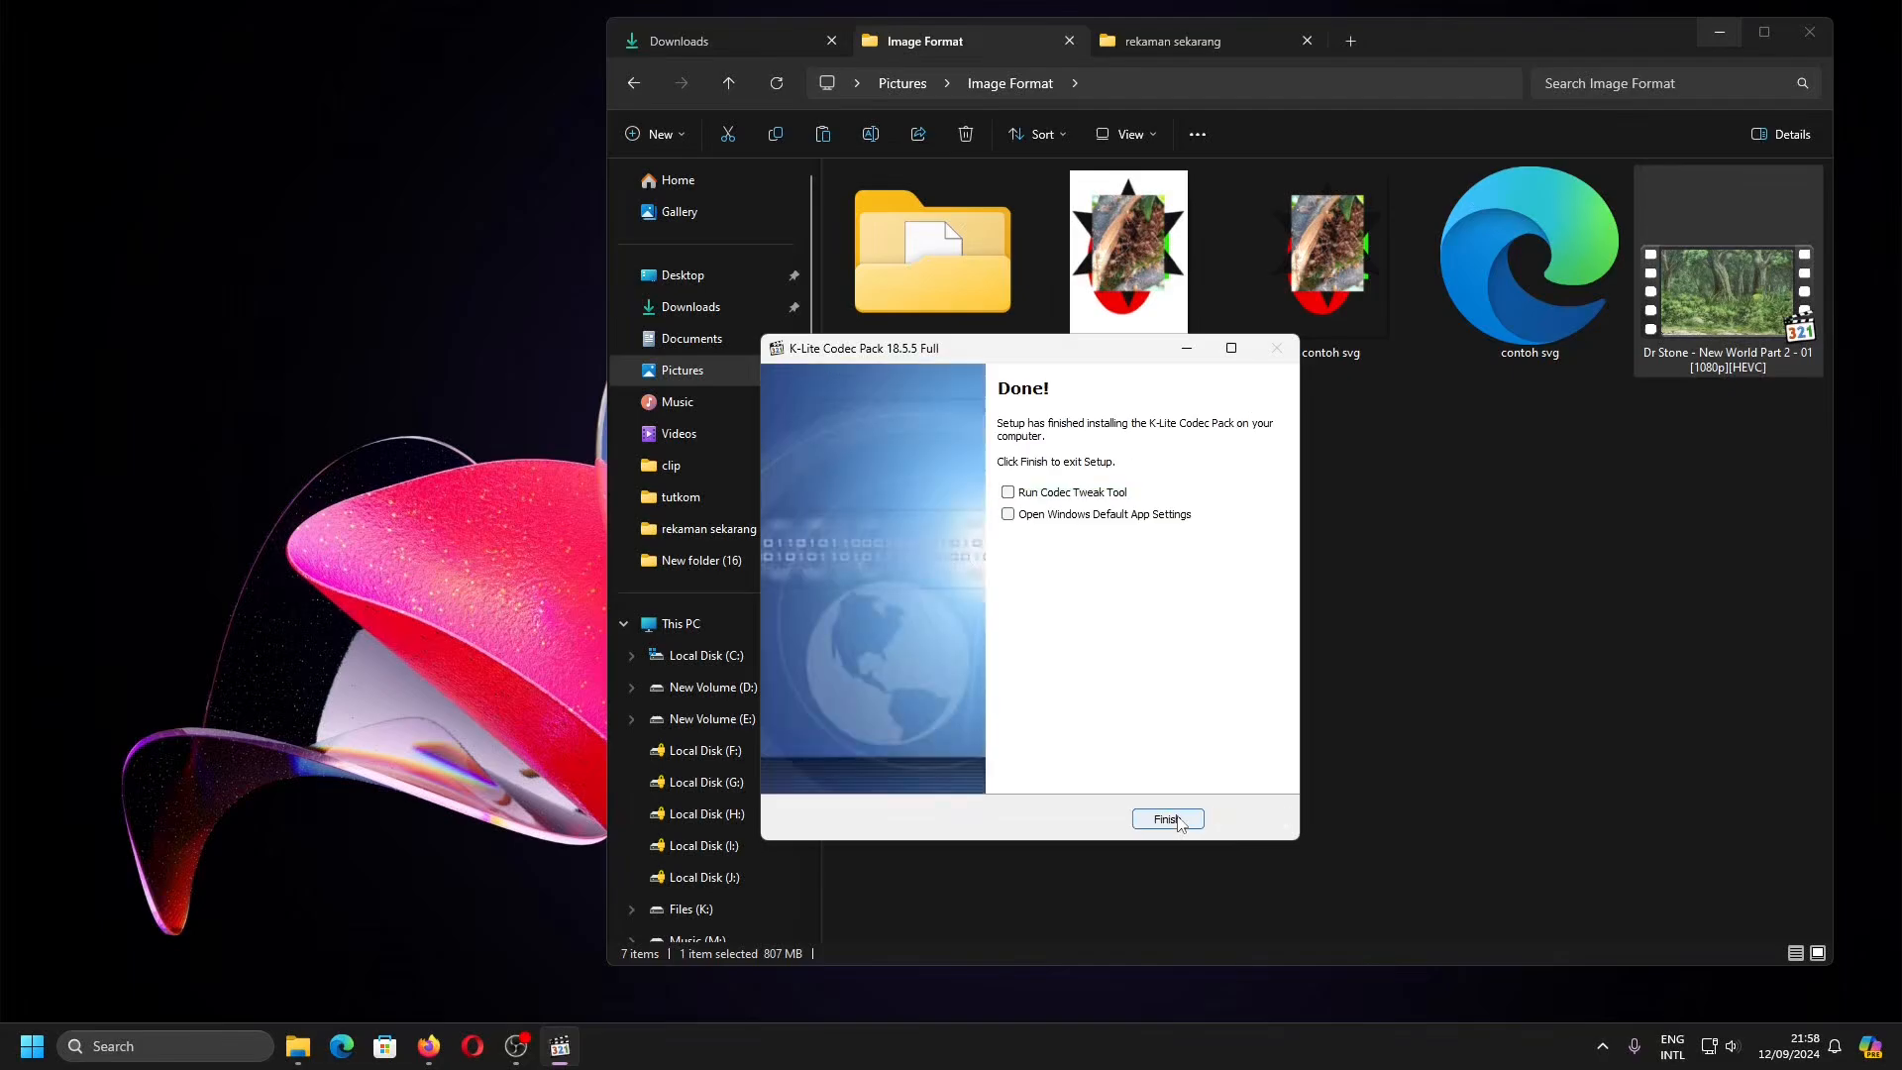
click(1169, 819)
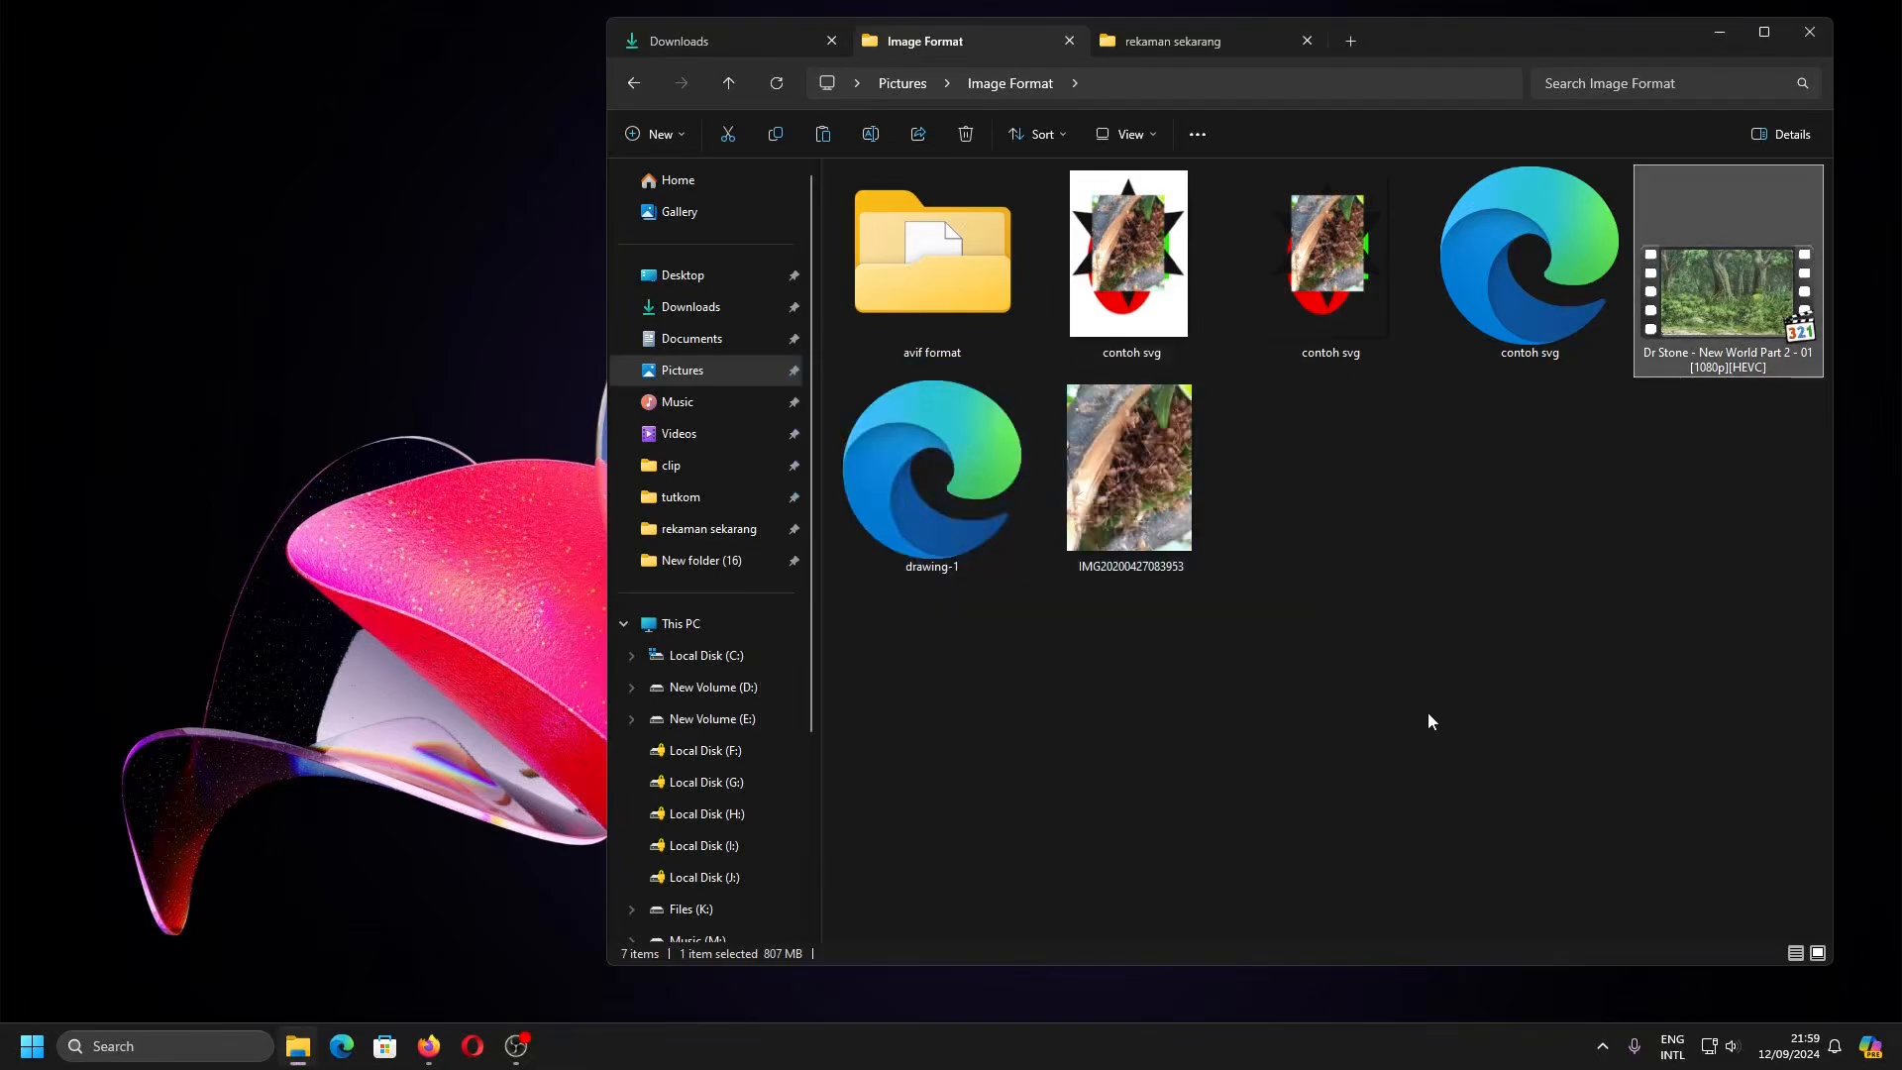